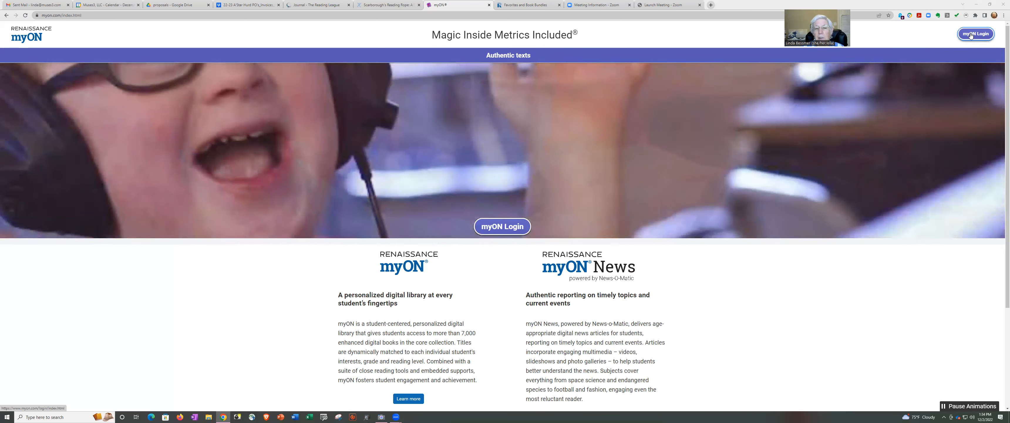
Go to the myON sign-in page from the home page's myON Login button.
left_click(971, 35)
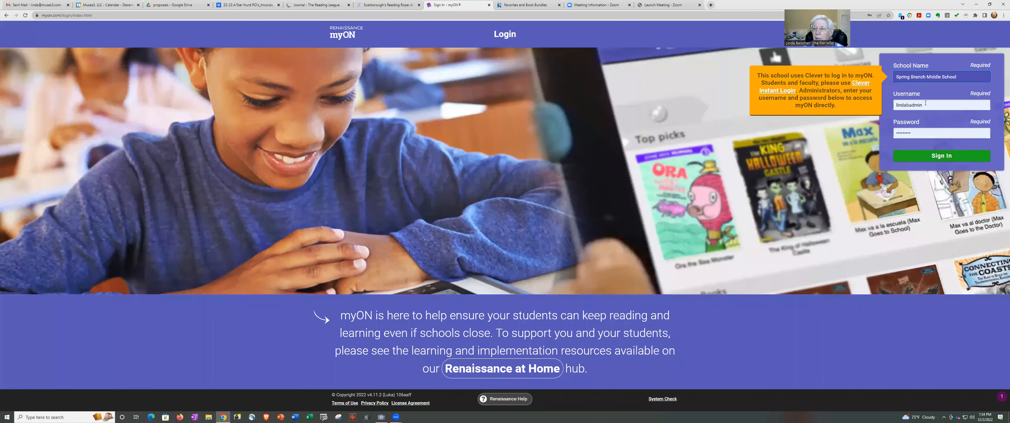
Sign in with the demo teacher's username and password.
left_click(907, 104)
double_click(895, 105)
type("G8")
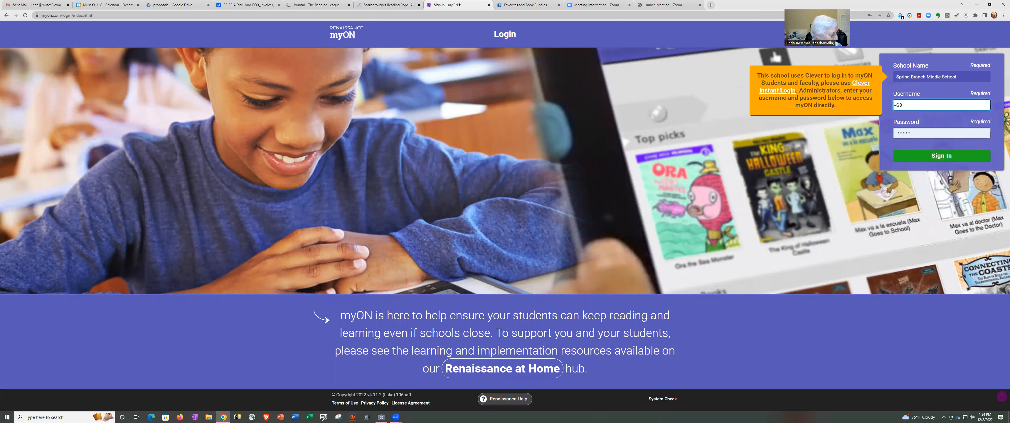
type("demoteacher")
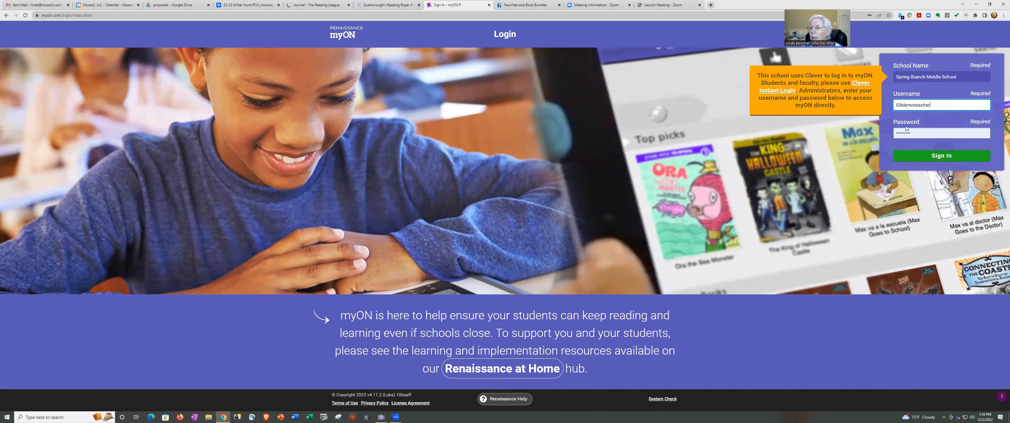
key("Tab")
type("p•••")
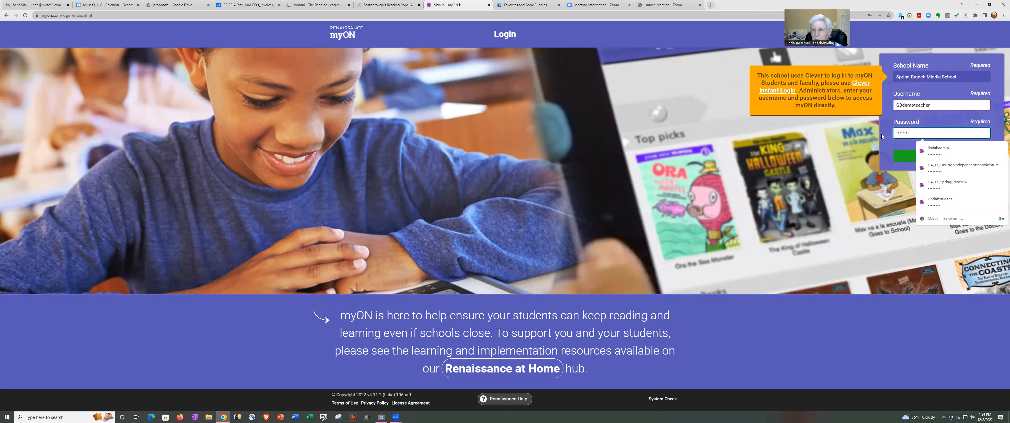
left_click(908, 154)
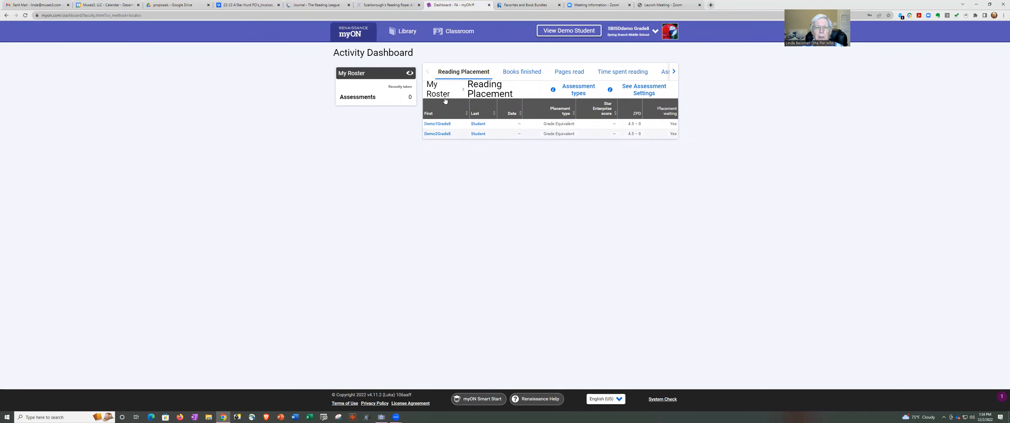
Set the library's recommended reading grade to 8th Grade, then open TCRWP Collections Home.
left_click(406, 33)
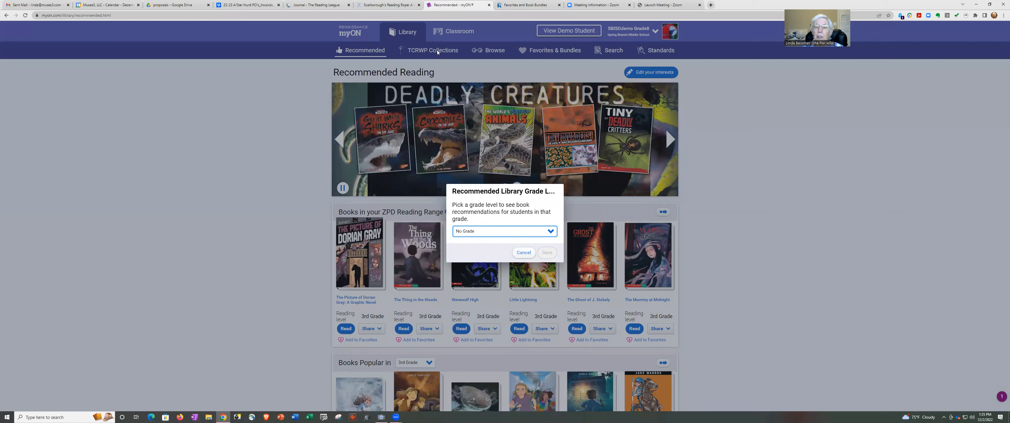
left_click(550, 232)
left_click(501, 314)
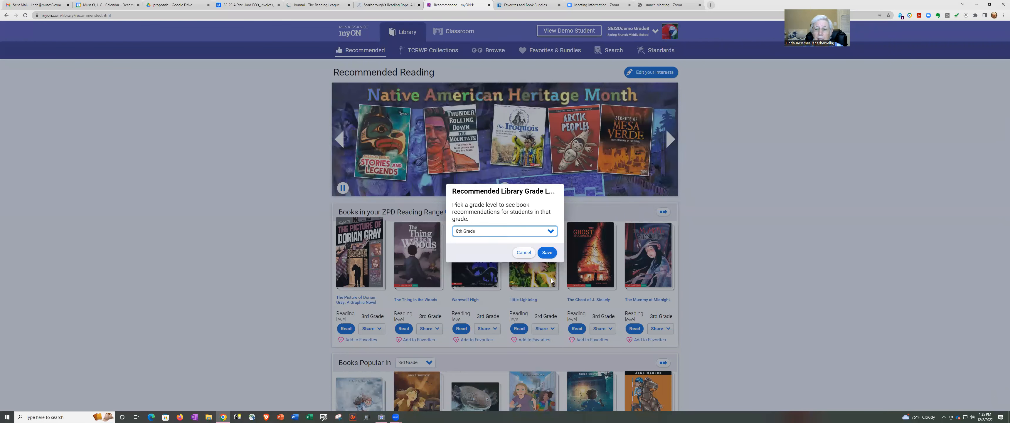
left_click(547, 253)
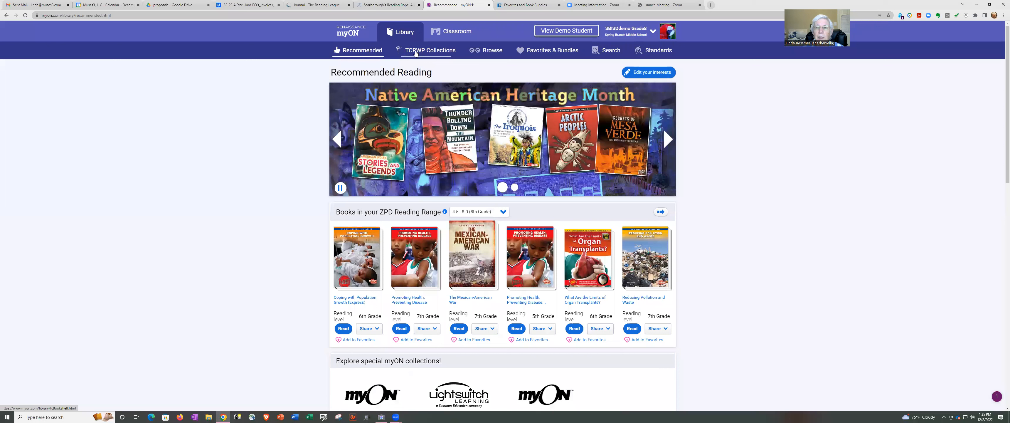
left_click(416, 52)
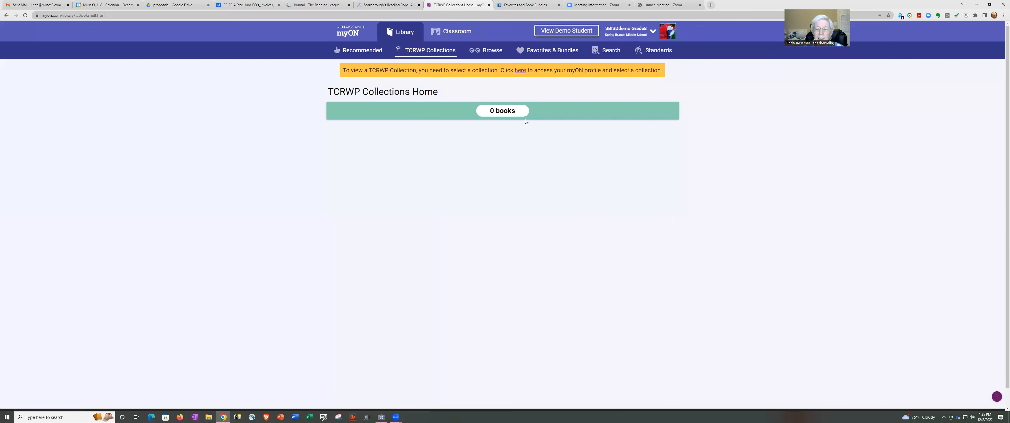
Assign RST Middle School as the profile's TCRWP collection, save, and return to Library.
left_click(521, 71)
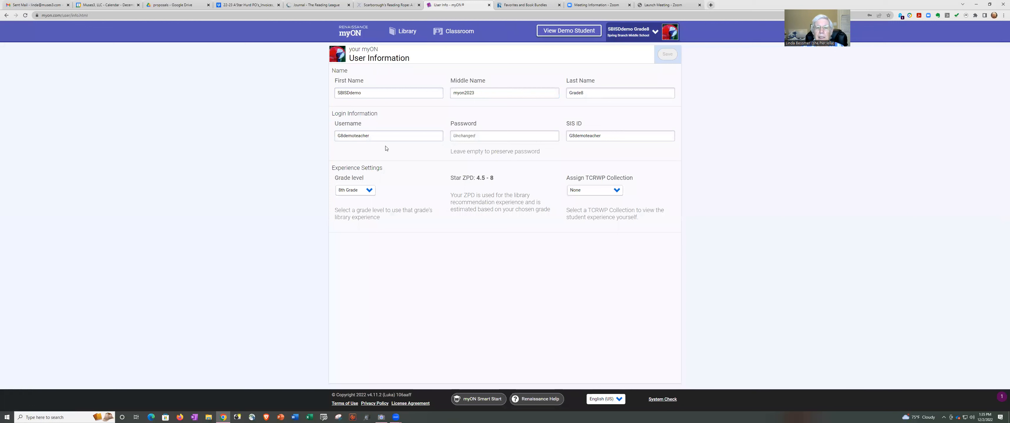
left_click(615, 191)
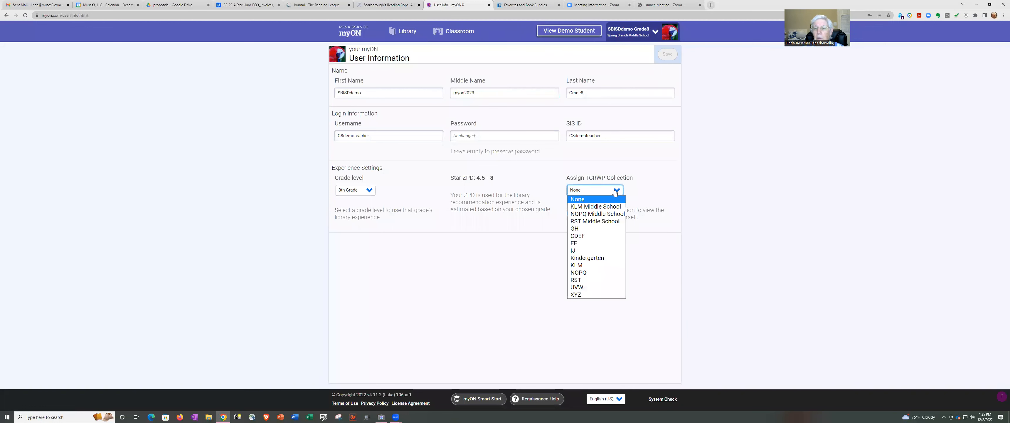
left_click(608, 222)
left_click(667, 54)
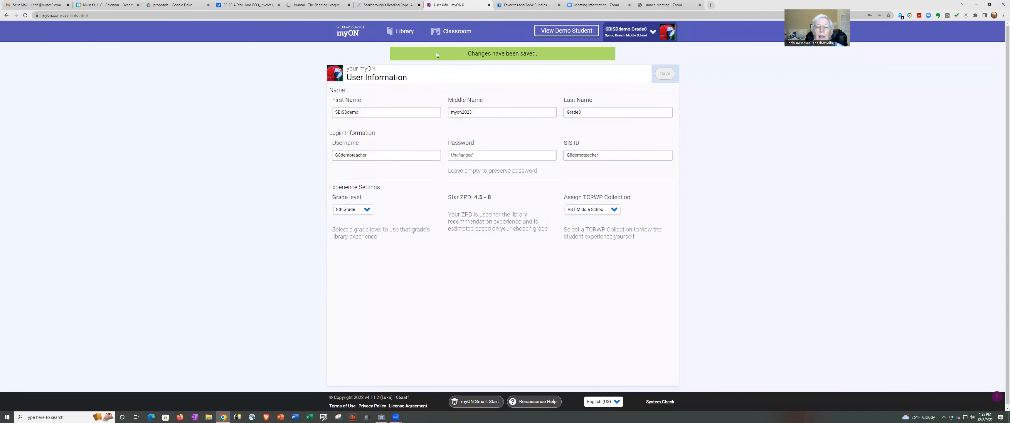
left_click(401, 31)
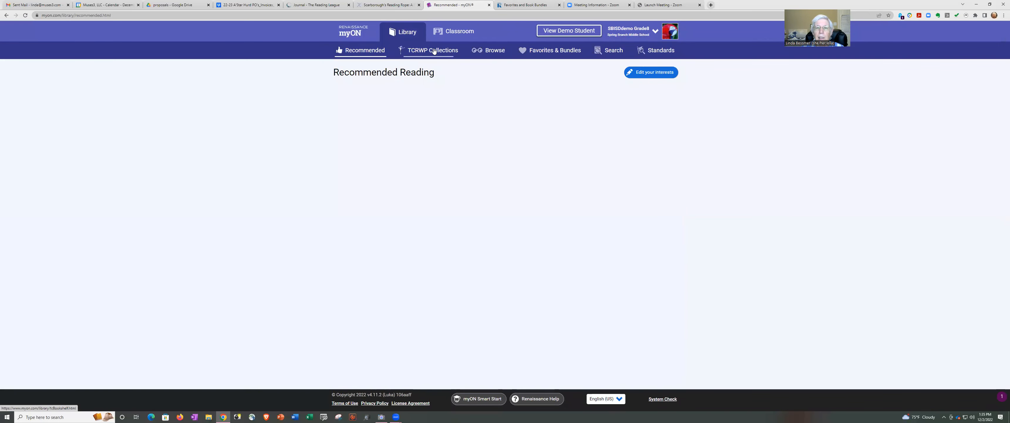
Open the Wild Weather collection and favorite the first four books, from Worst Avalanches to Worst Tsunamis.
left_click(434, 51)
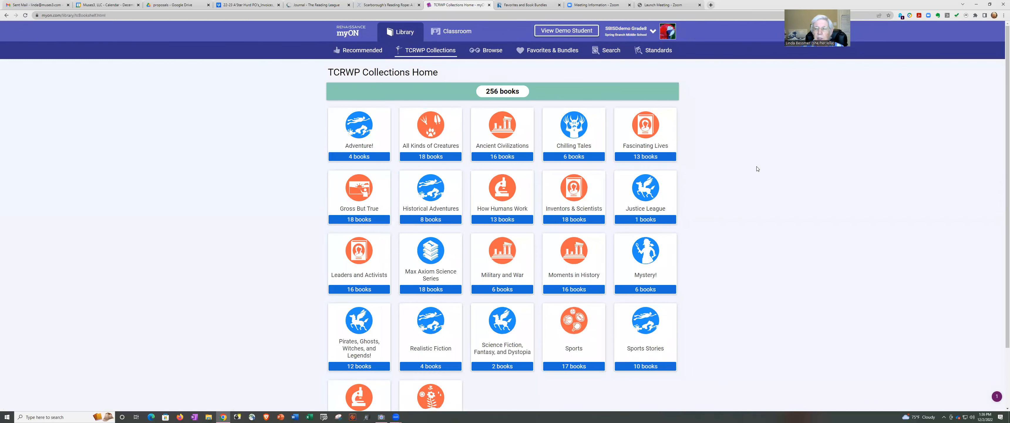
left_click_drag(1001, 121, 998, 168)
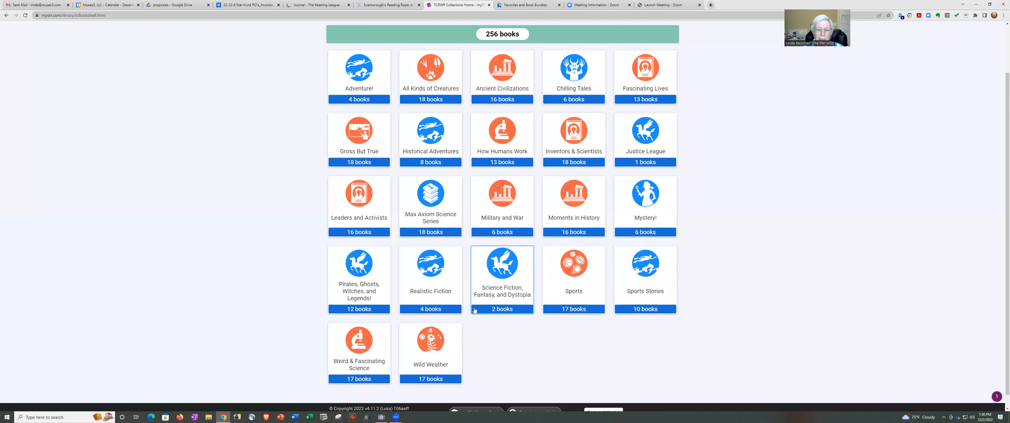
left_click(432, 344)
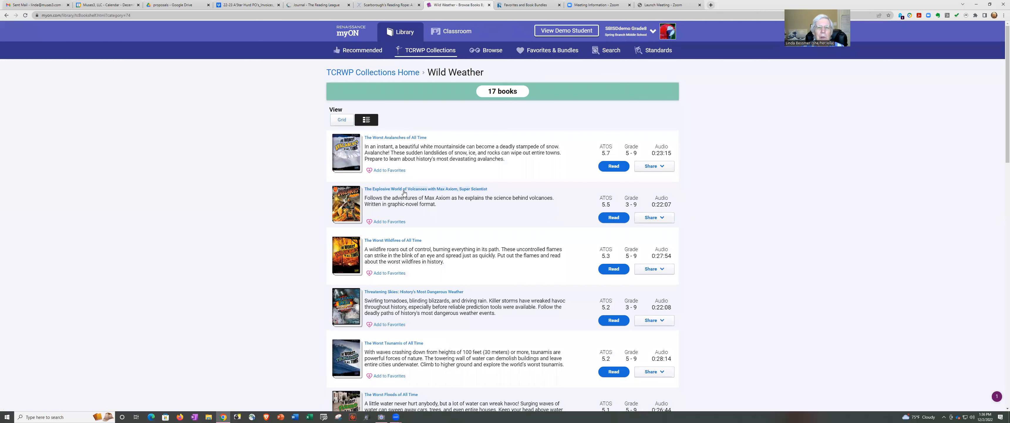
left_click(393, 172)
left_click(390, 222)
left_click(390, 274)
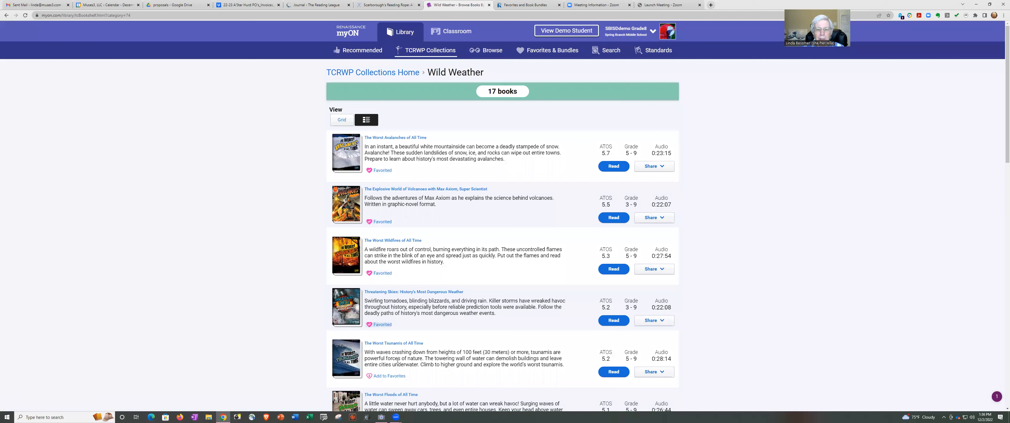
left_click(390, 377)
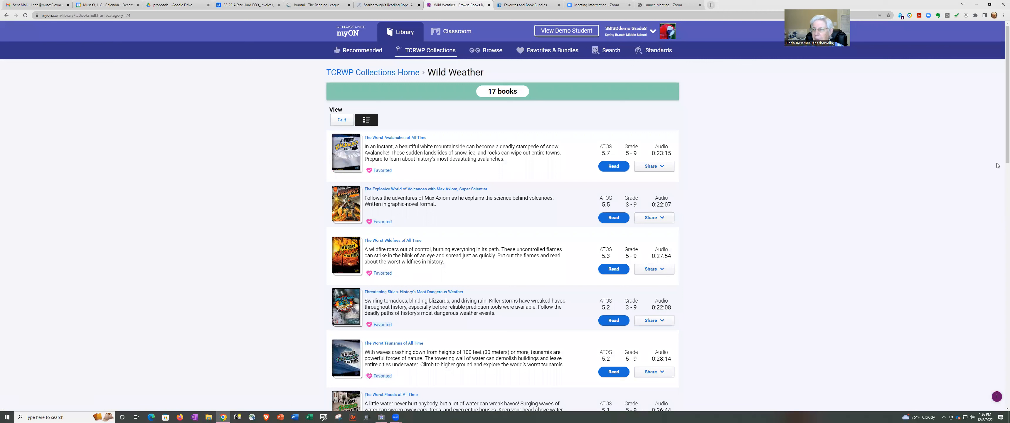
Favorite The Worst Floods and The World's Worst Tornadoes, Hurricanes, Earthquakes and Floods.
scroll(1001, 149, "down", 2)
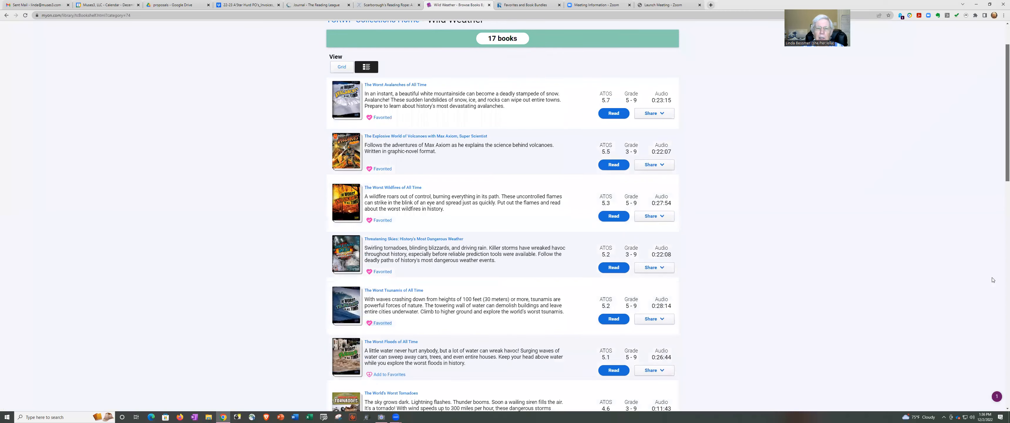
scroll(991, 262, "down", 7)
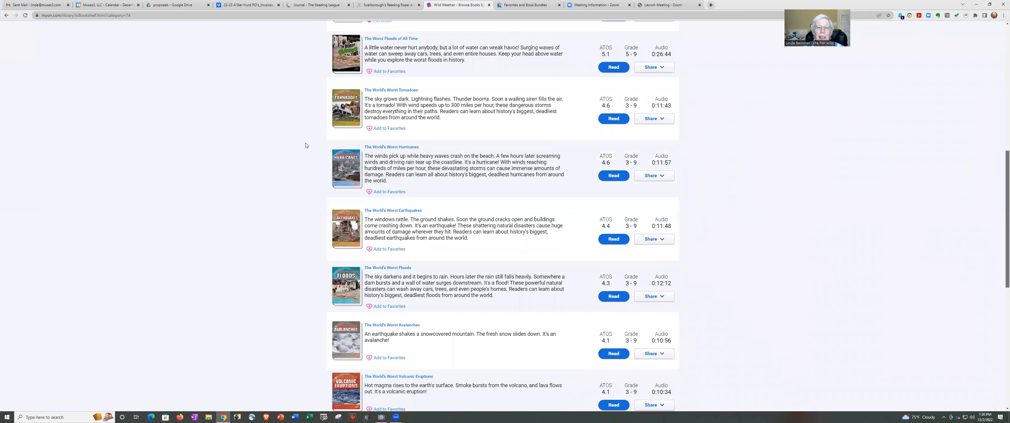
scroll(373, 143, "up", 1)
left_click(381, 127)
left_click(386, 184)
left_click(387, 249)
left_click(398, 306)
left_click(400, 361)
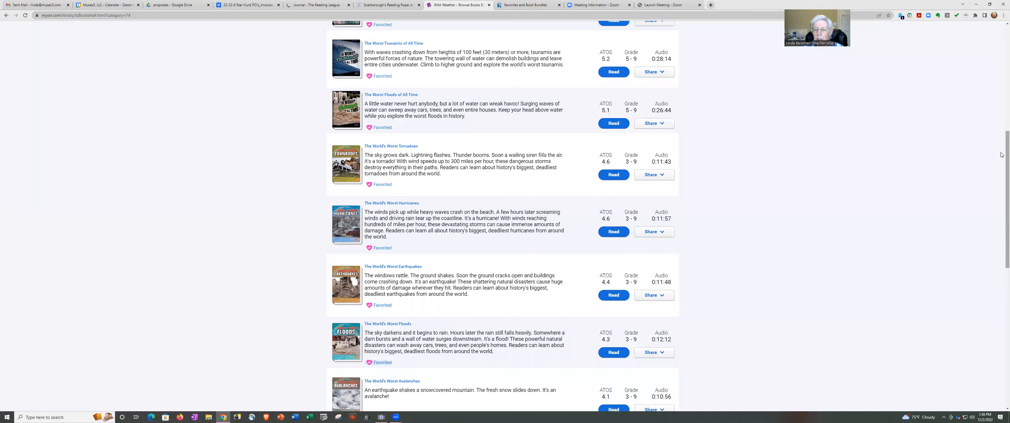
Favorite the remaining World's Worst titles and Surviving Hurricanes, Tornadoes and Tsunamis.
scroll(994, 212, "down", 4)
scroll(994, 223, "down", 1)
left_click(386, 200)
left_click(381, 251)
left_click(389, 303)
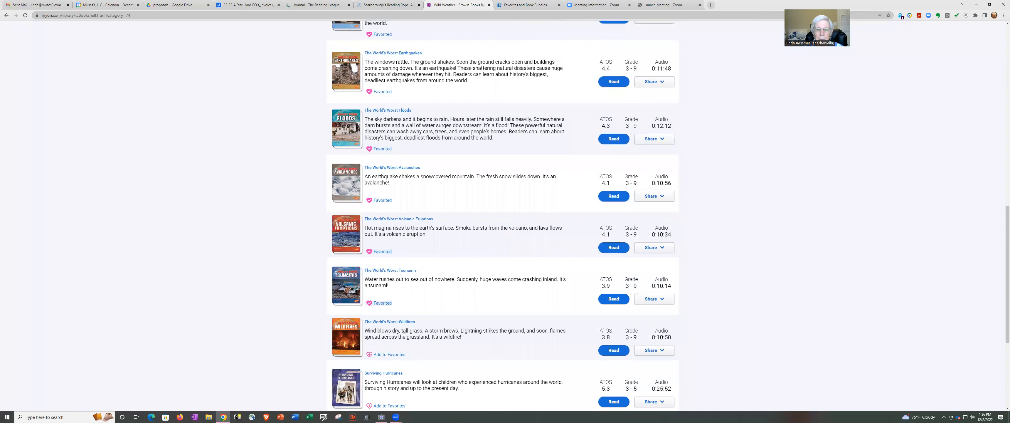
left_click(398, 353)
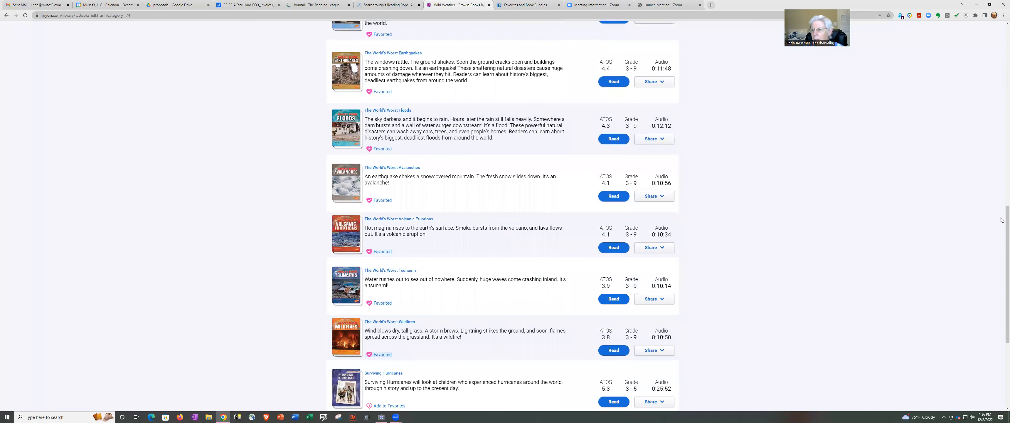
scroll(842, 287, "down", 5)
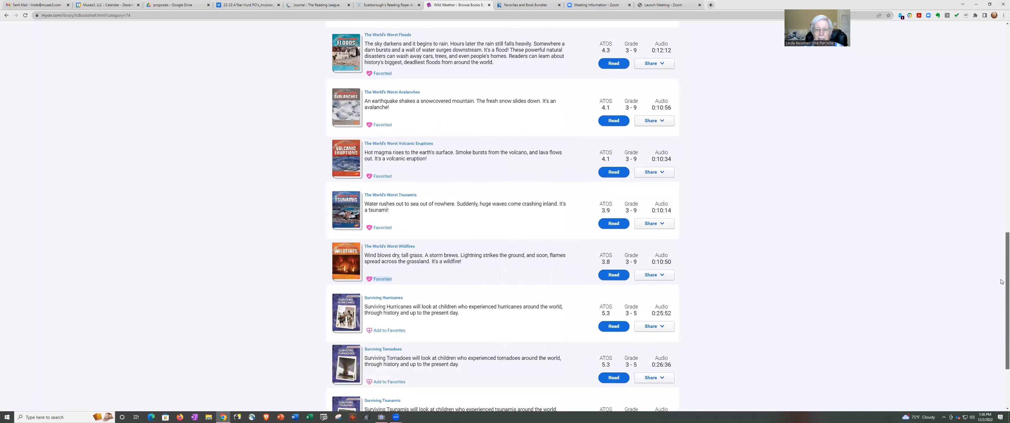
left_click(378, 226)
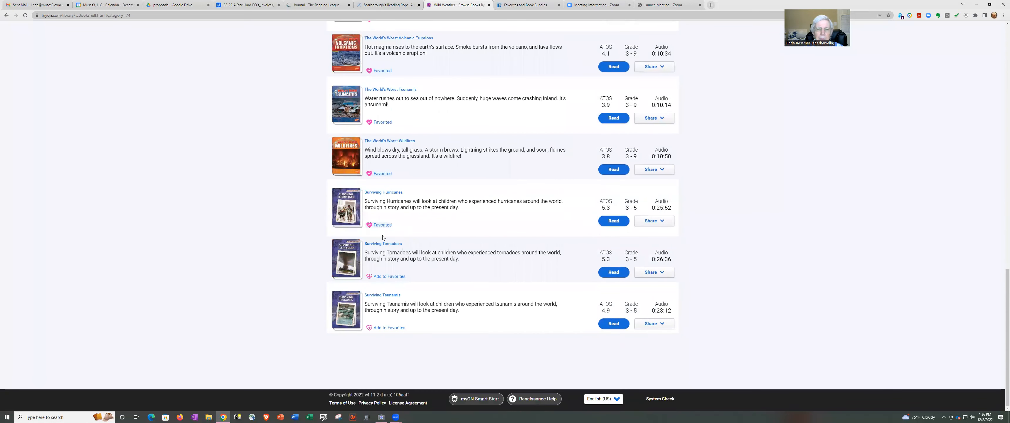
left_click(378, 277)
left_click(387, 328)
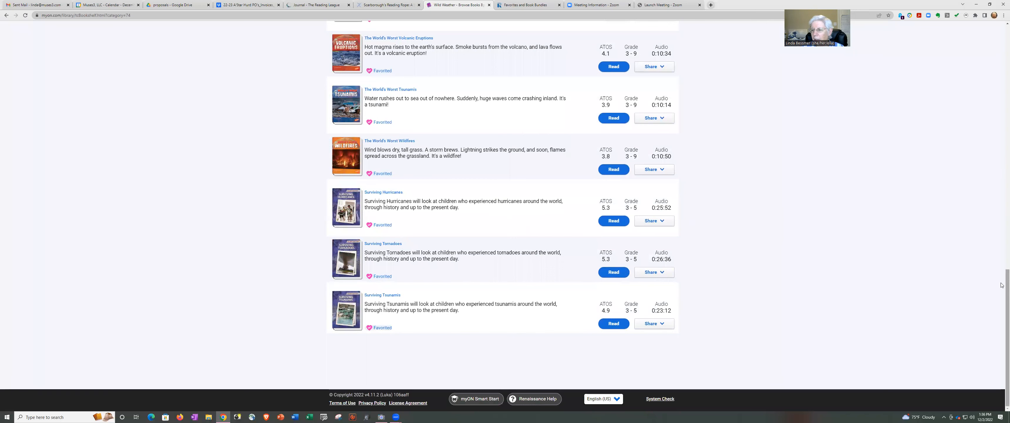
left_click_drag(1002, 286, 1002, 140)
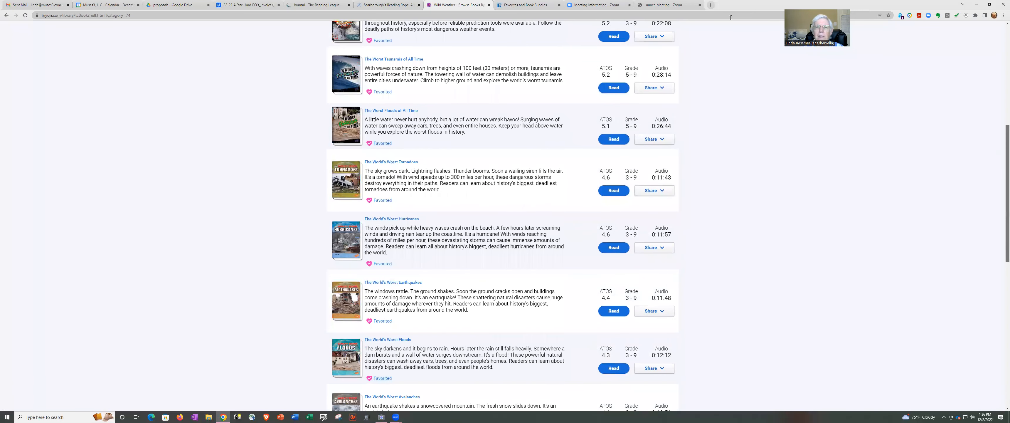
scroll(424, 39, "up", 7)
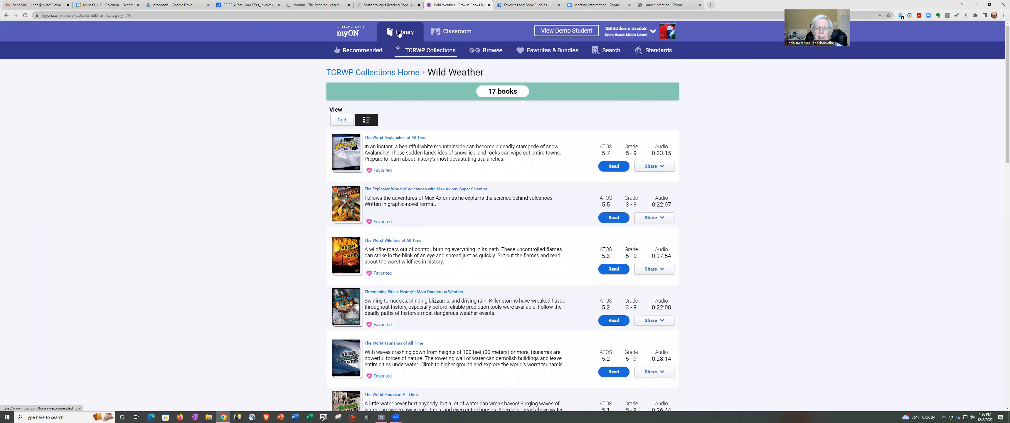
Add a new book bundle named 'Weather' on the Favorites and Bundles page.
left_click(545, 54)
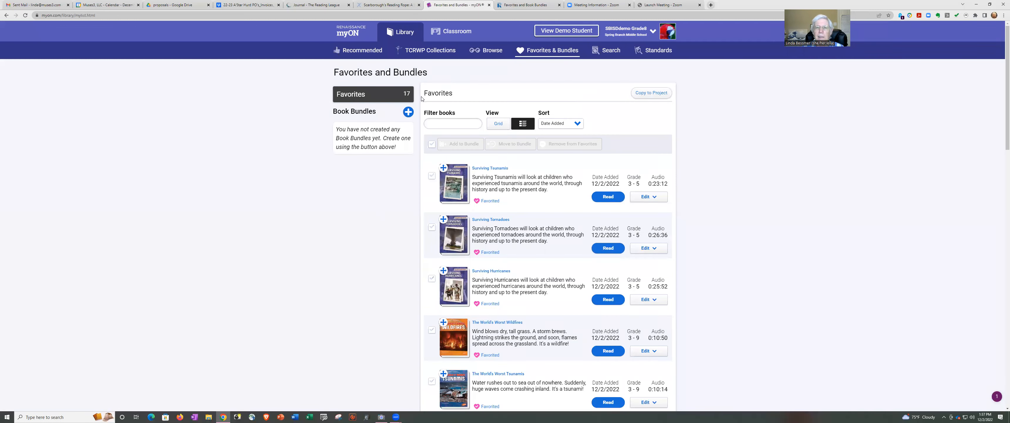
left_click(408, 112)
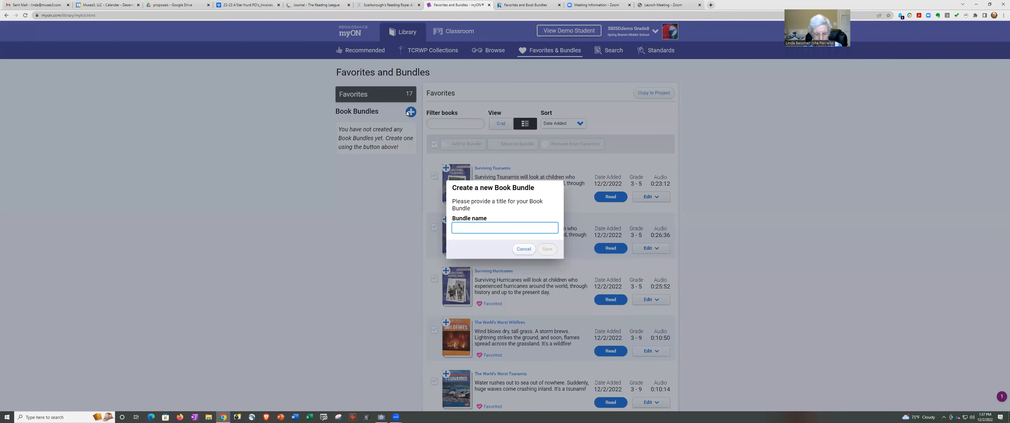
type("Weatehr")
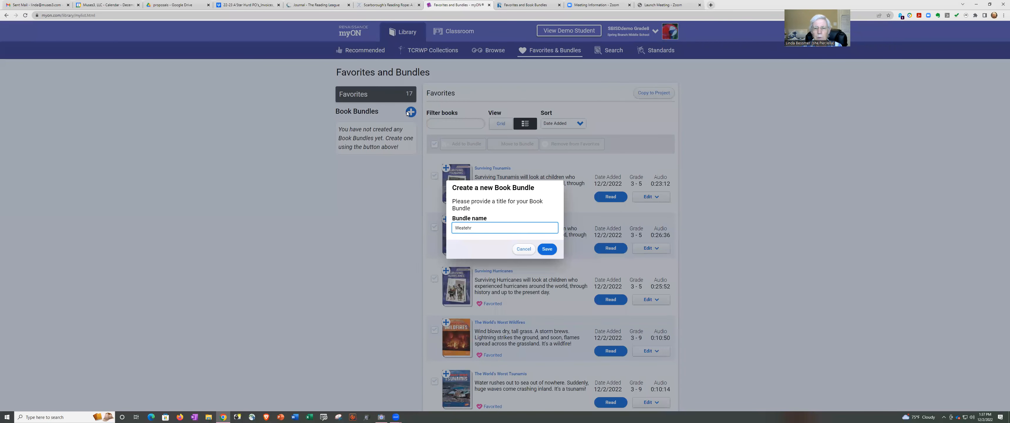
key("BackSpace")
key("BackSpace")
key("BackSpace")
type("he")
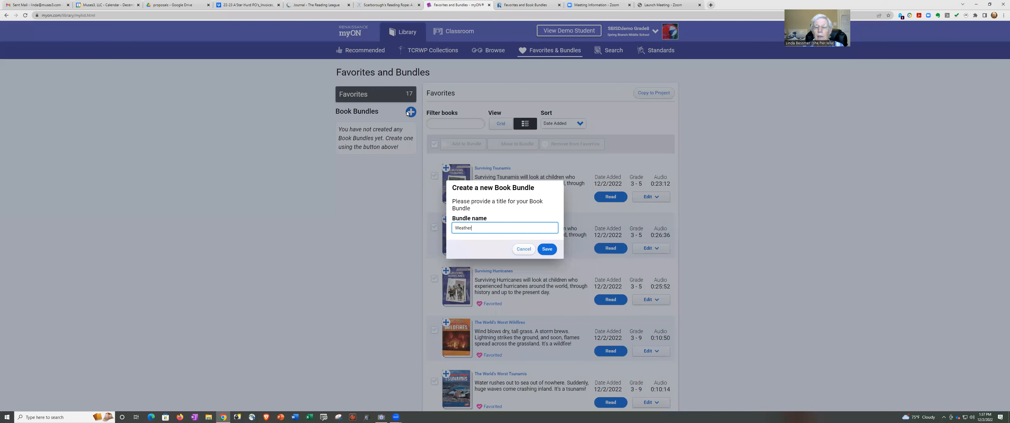
left_click(552, 248)
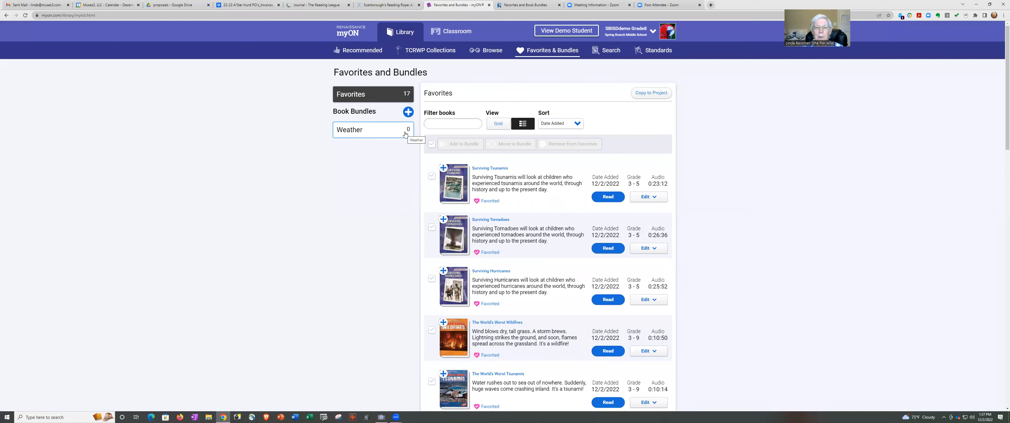
Select all 17 favorites, move them into the Weather bundle, and open that bundle.
left_click(432, 145)
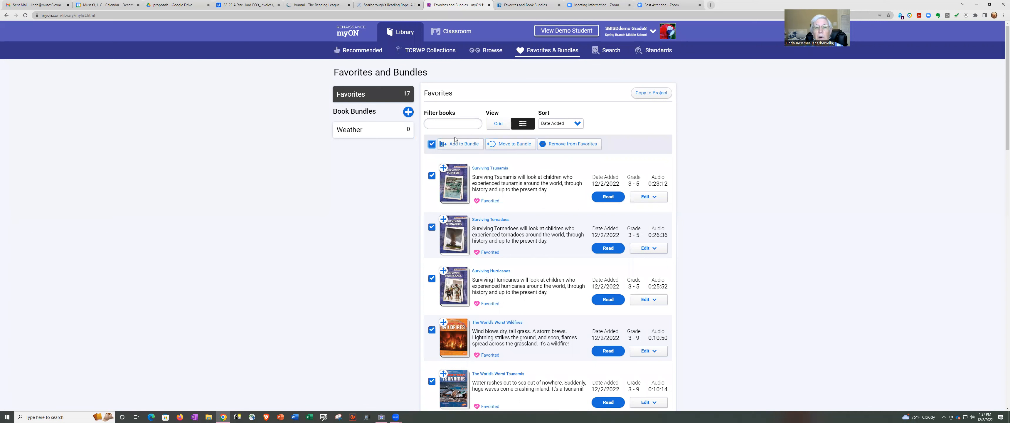
left_click(432, 144)
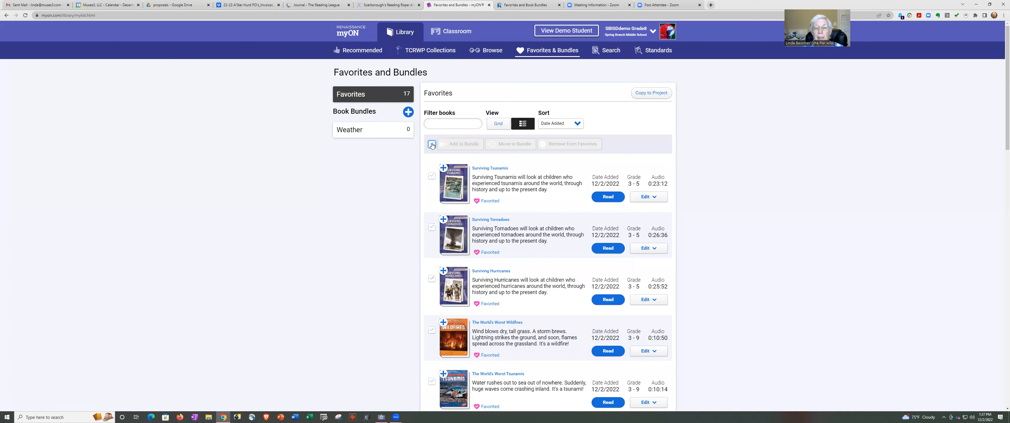
left_click(432, 145)
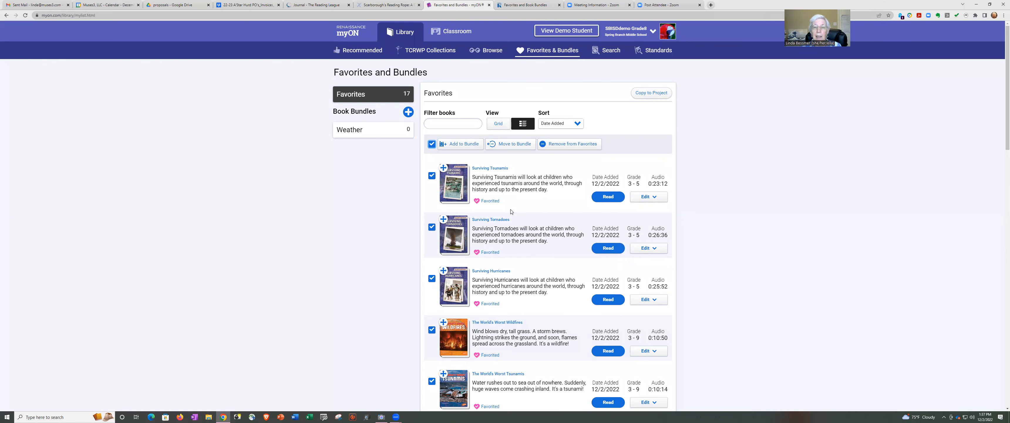
left_click(509, 145)
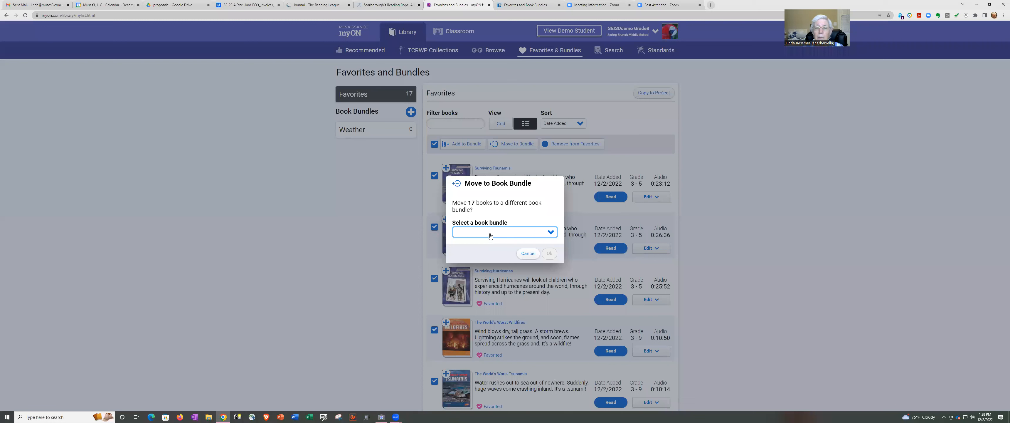
left_click(551, 233)
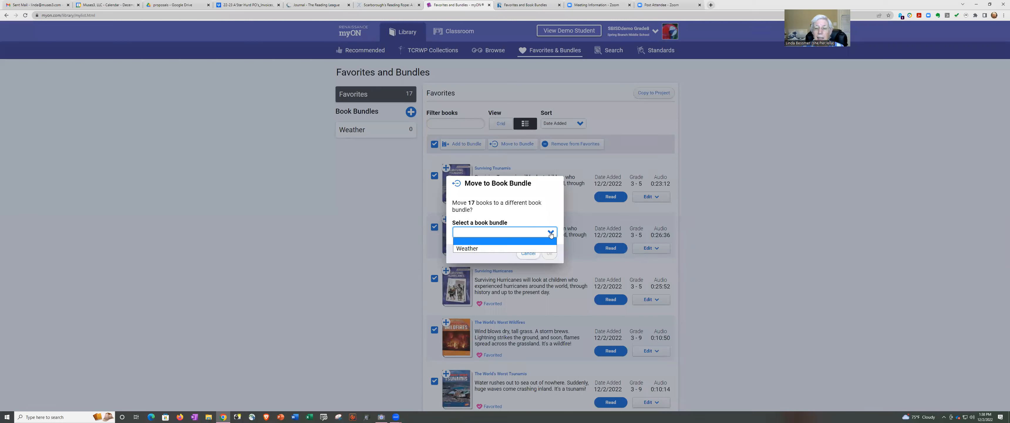
left_click(534, 250)
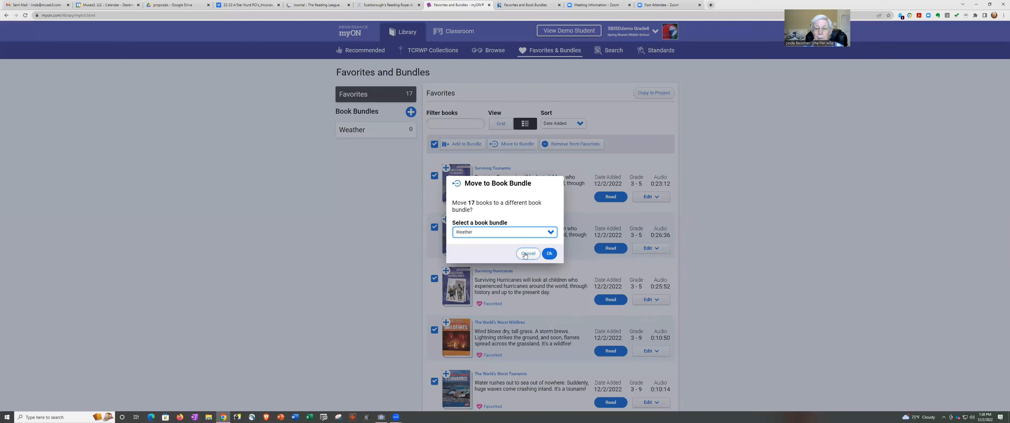
left_click(549, 254)
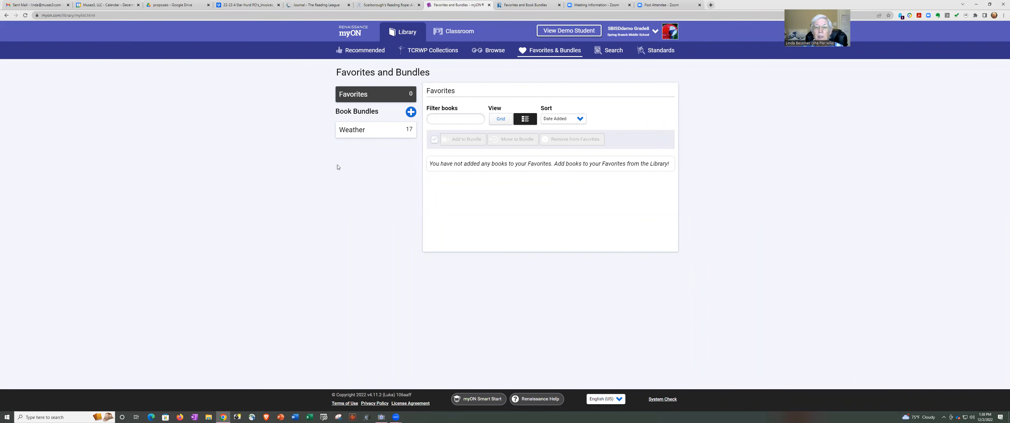
left_click(361, 130)
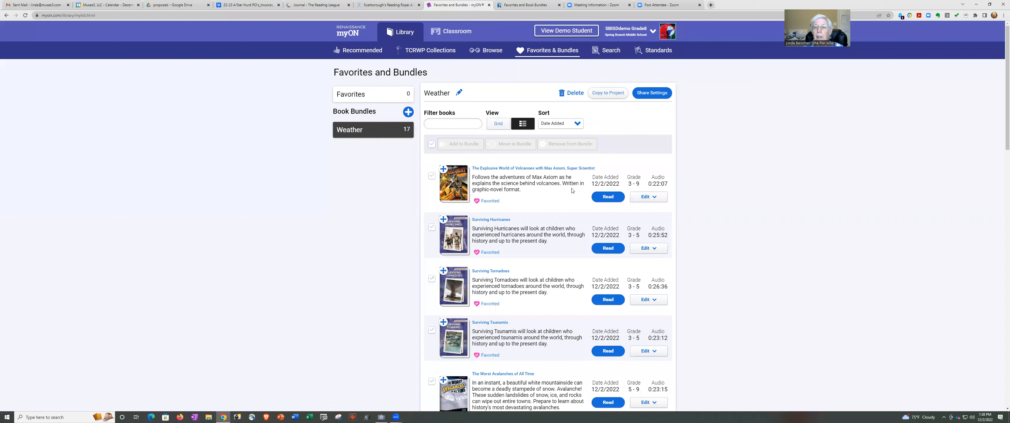
Set the Weather bundle's sharing to 'Share until' 2023-01-27 and save.
left_click(653, 93)
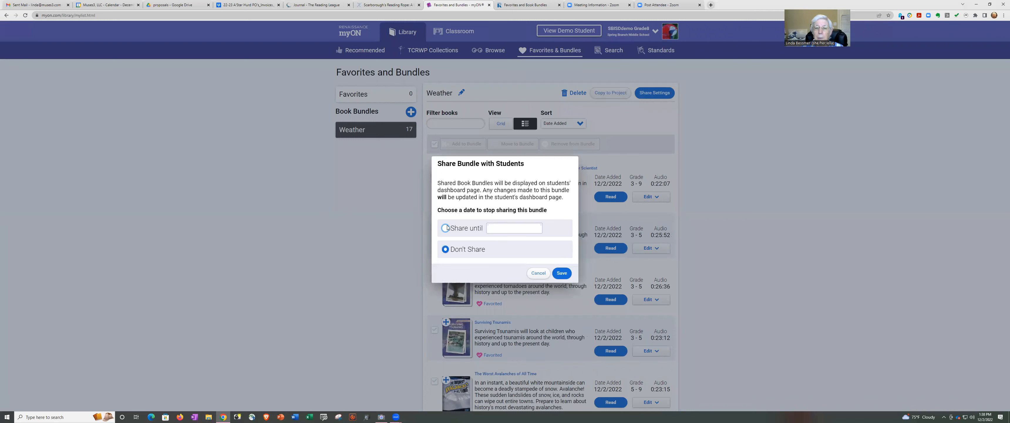
left_click(446, 228)
left_click(502, 228)
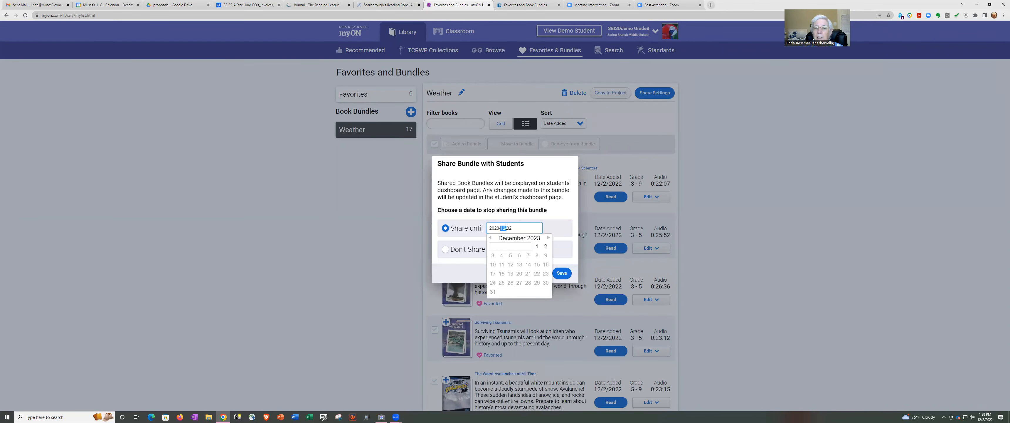
type("01")
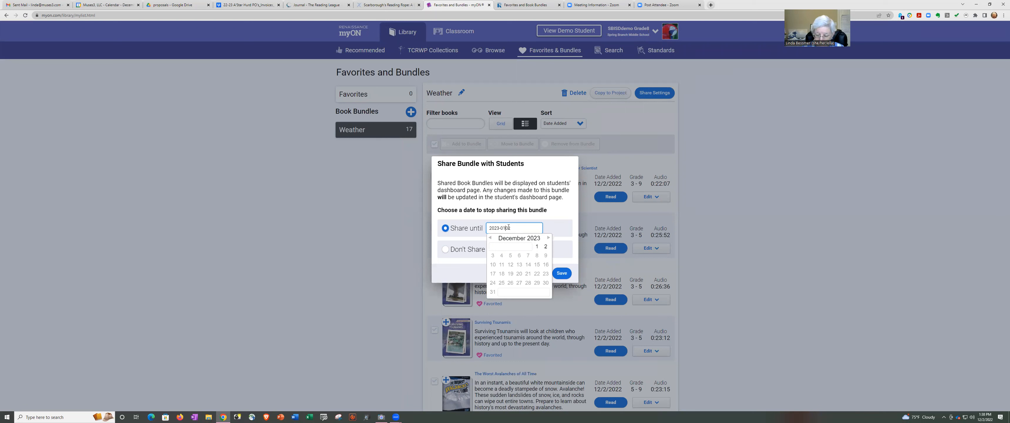
type("-02")
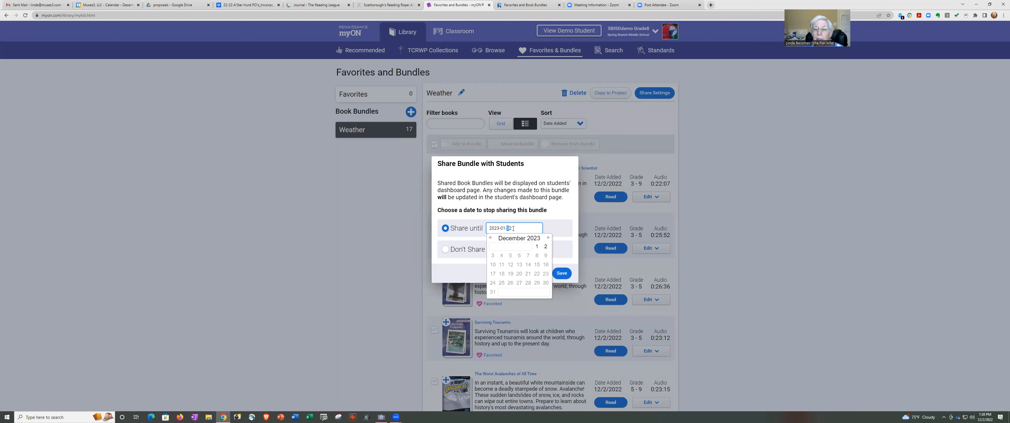
key("BackSpace")
left_click(553, 225)
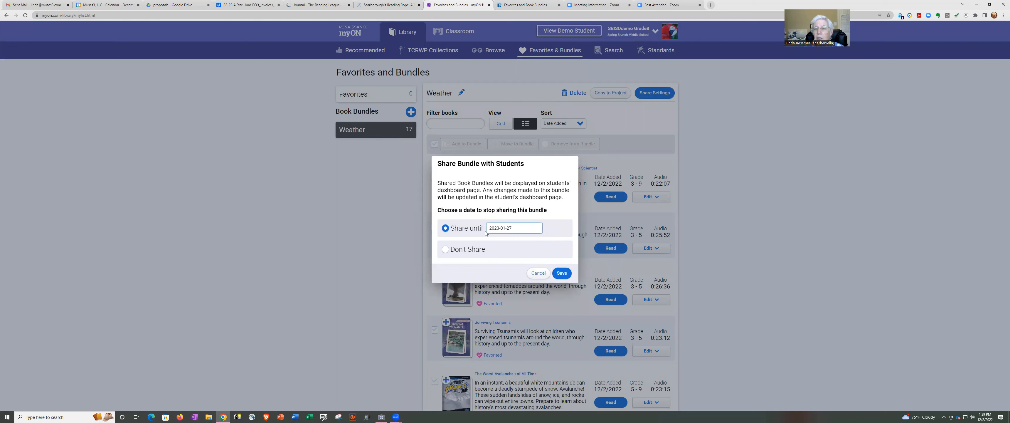
left_click(562, 273)
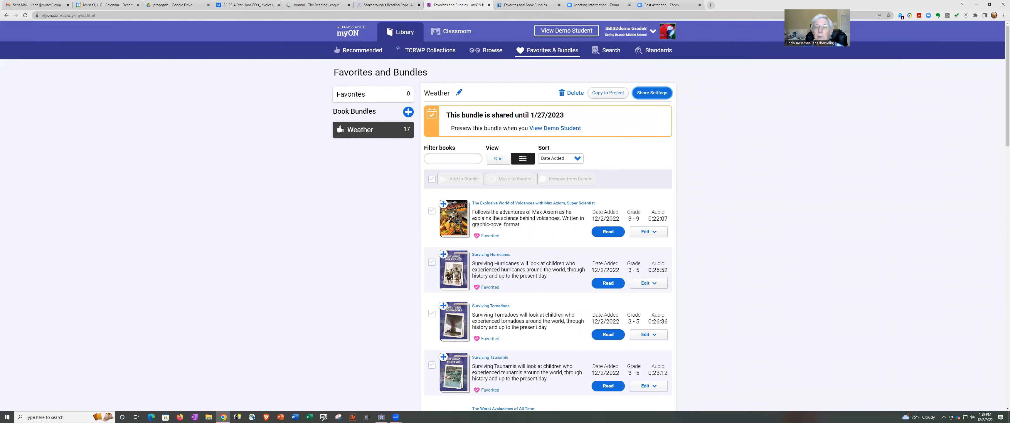
Enter the demo student view and page through the Weather row's books.
left_click(551, 132)
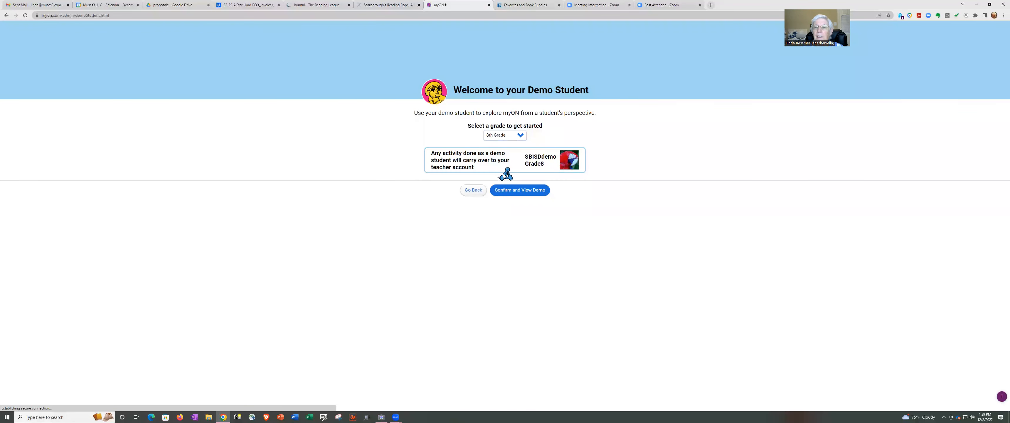
left_click(529, 192)
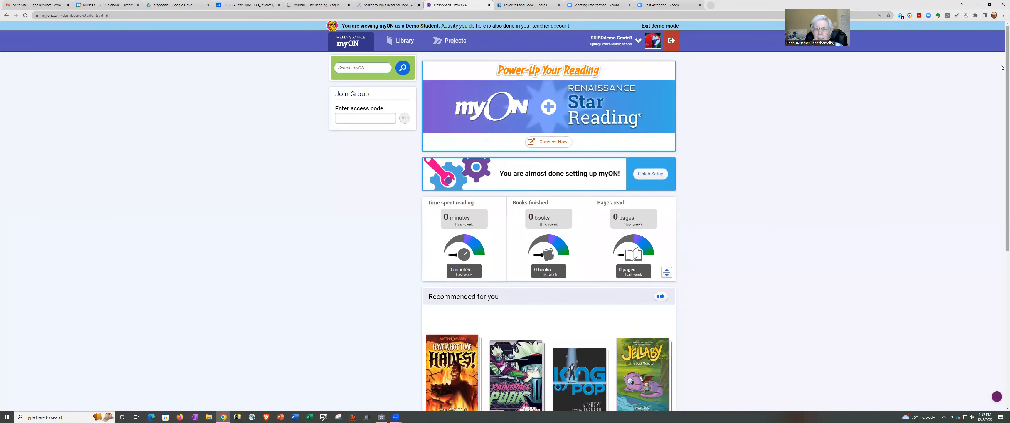
scroll(1001, 82, "down", 4)
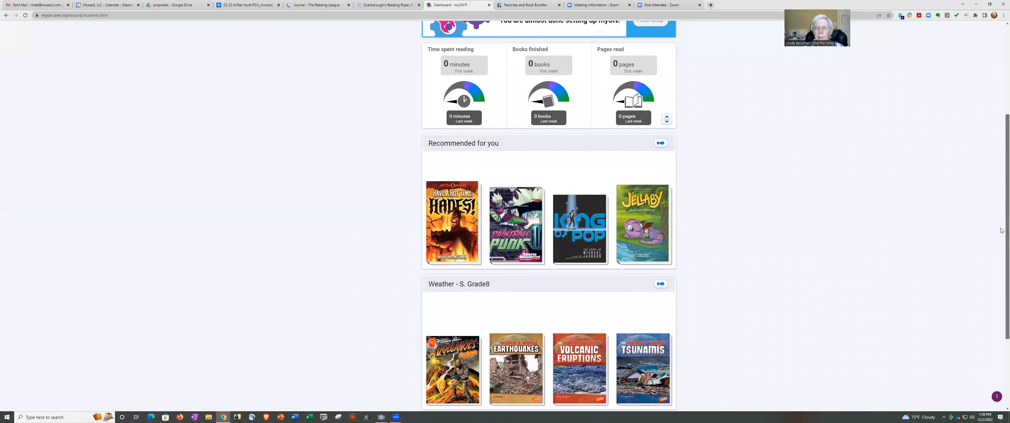
scroll(1001, 231, "down", 3)
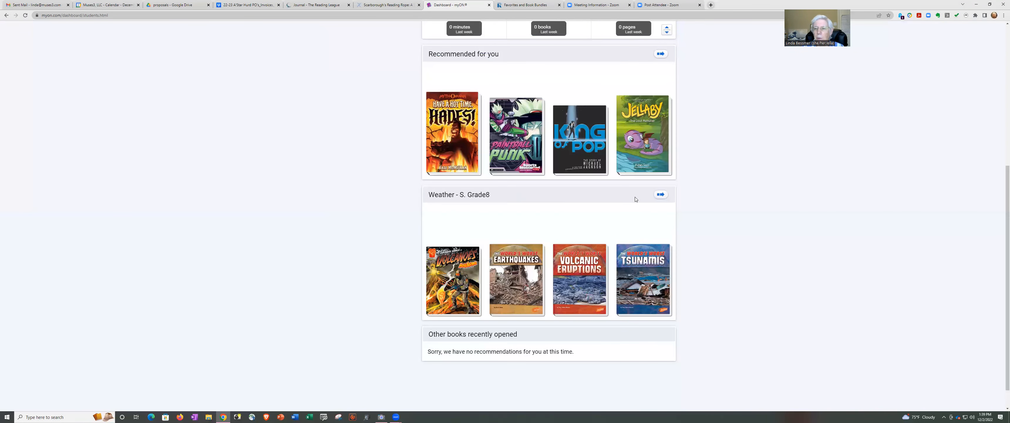
left_click(660, 194)
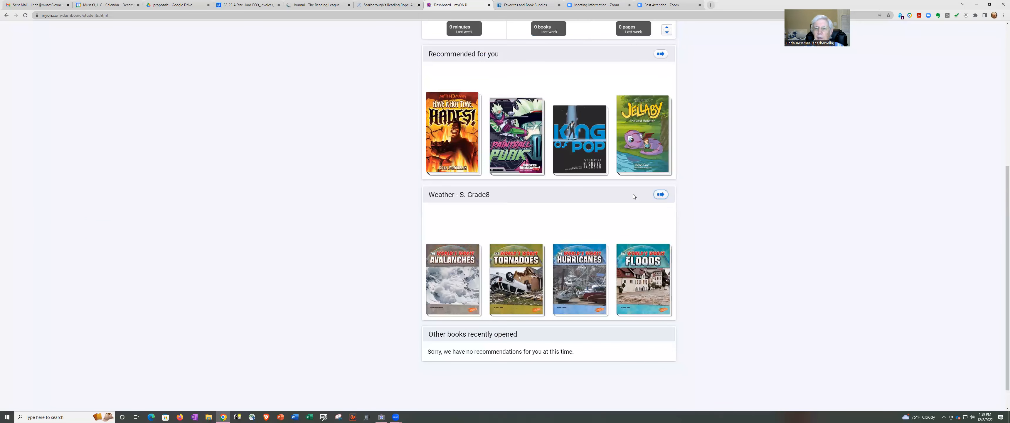
left_click(661, 194)
left_click(661, 194)
left_click(661, 194)
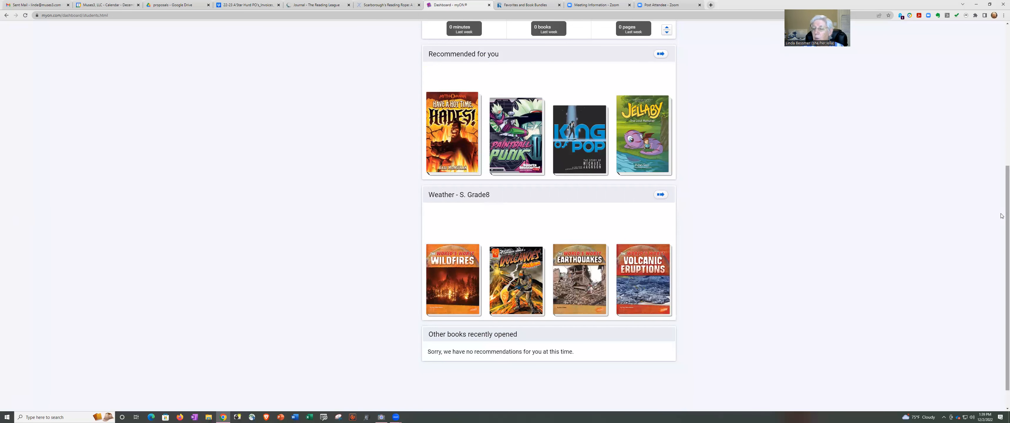
scroll(952, 33, "up", 6)
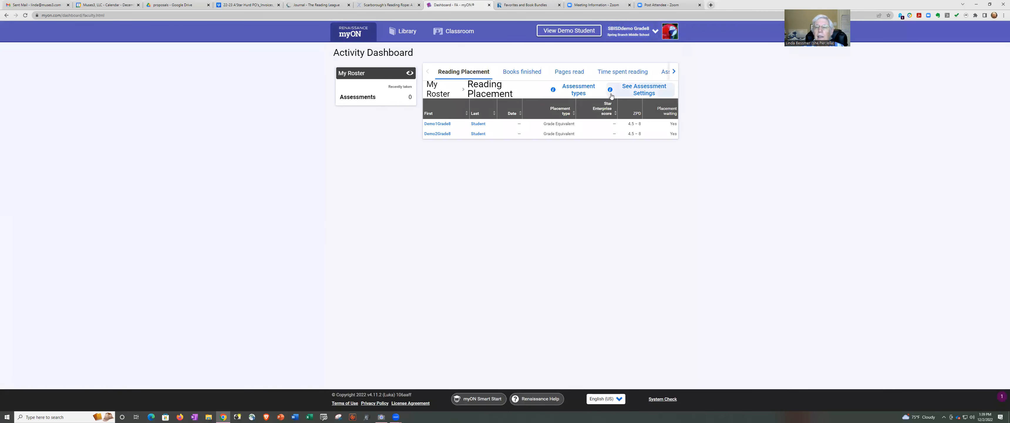
Log out of the teacher account and sign in with the demo student's username and password.
left_click(655, 35)
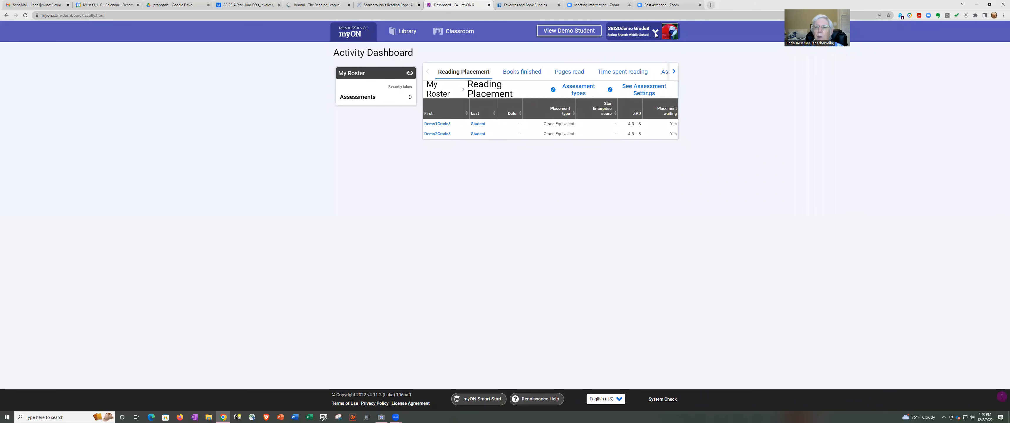
left_click(647, 113)
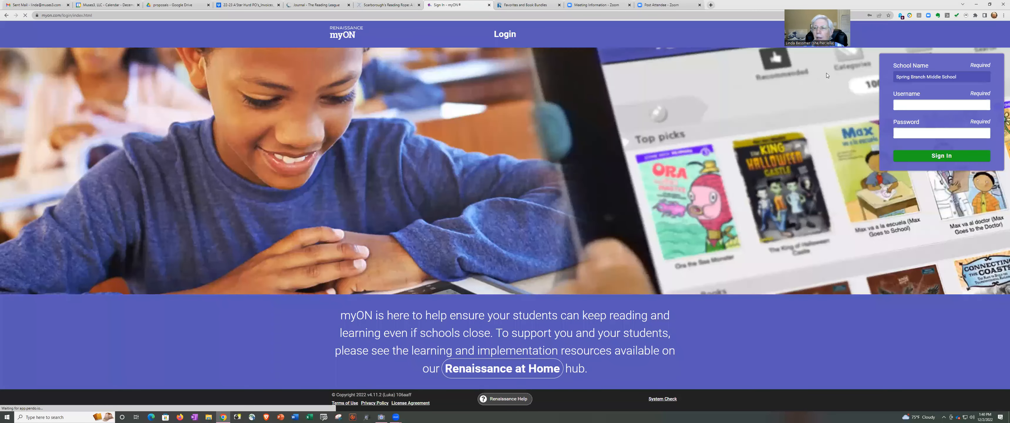
left_click(937, 104)
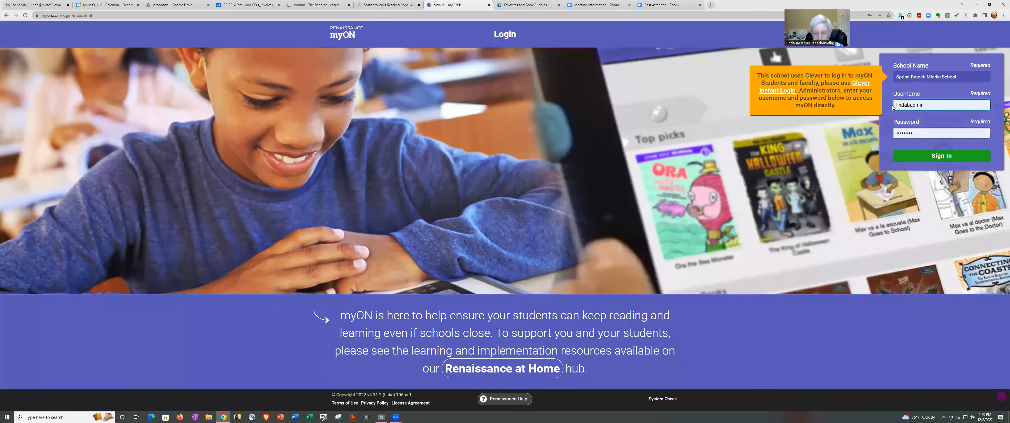
key("ctrl+a")
type("G")
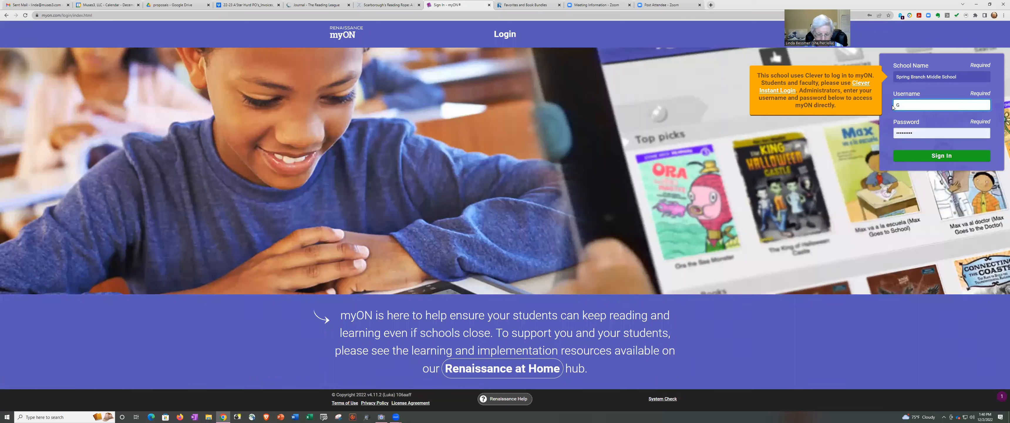
type("8demo")
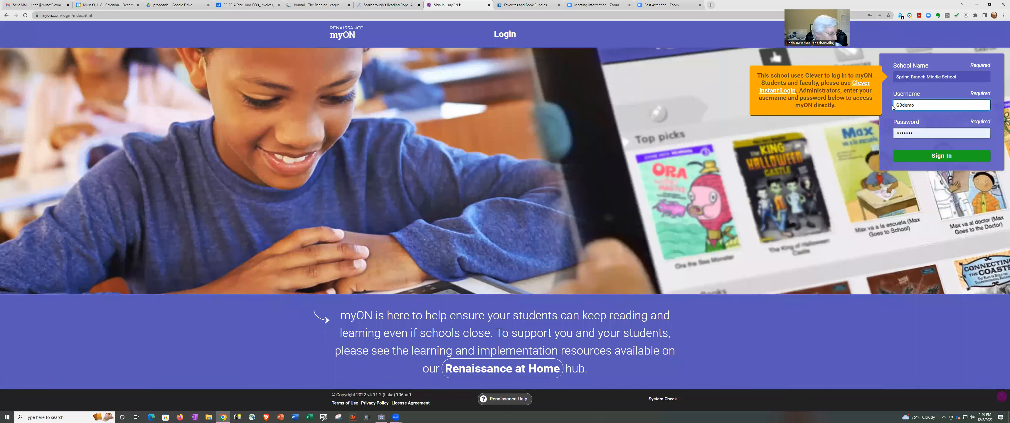
type("student1")
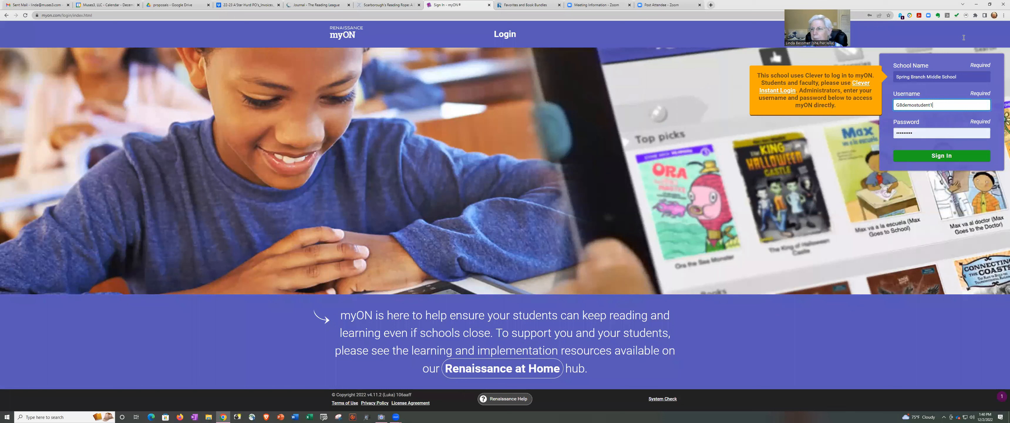
left_click(897, 133)
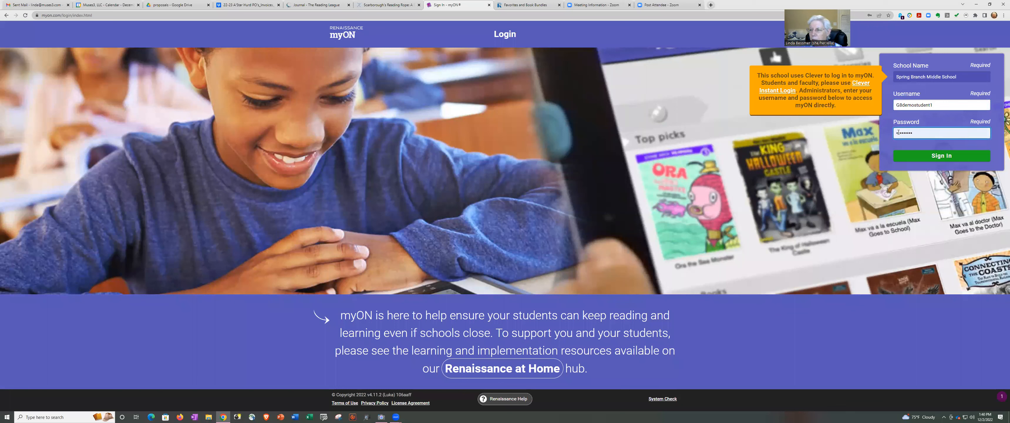
type("****")
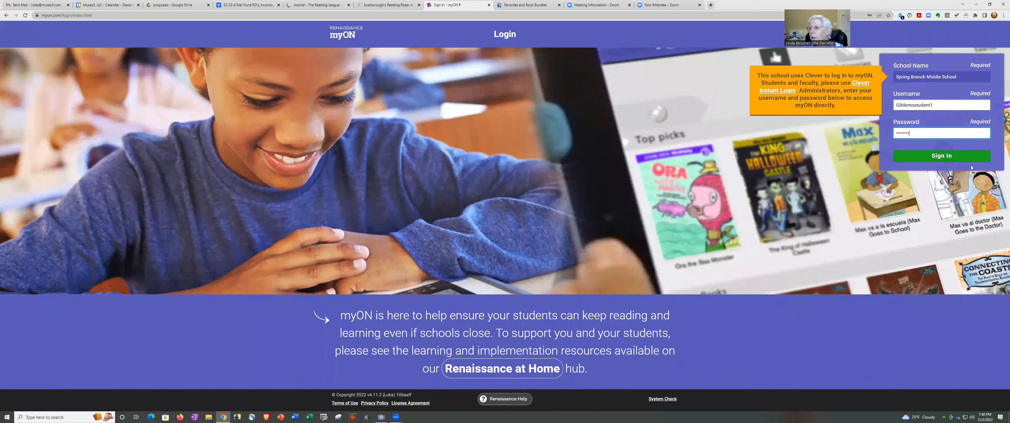
left_click(943, 155)
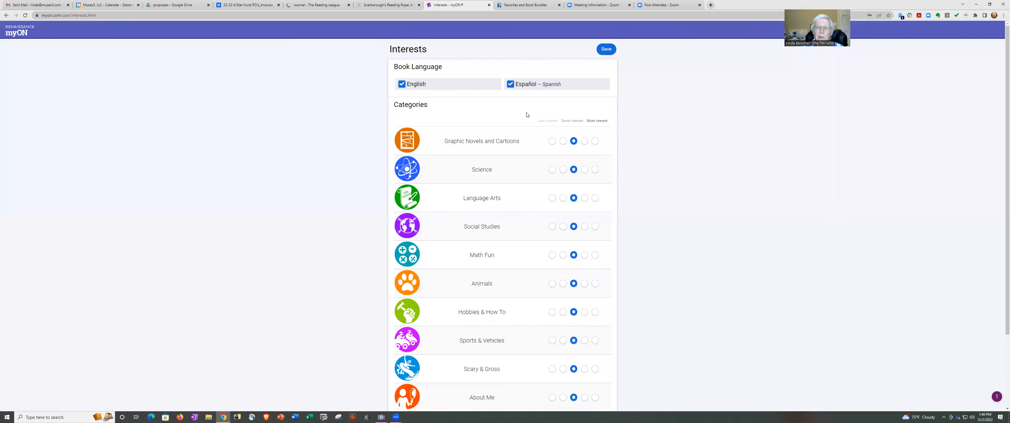
Remove Español – Spanish so only English books remain, and save the interests.
left_click(511, 84)
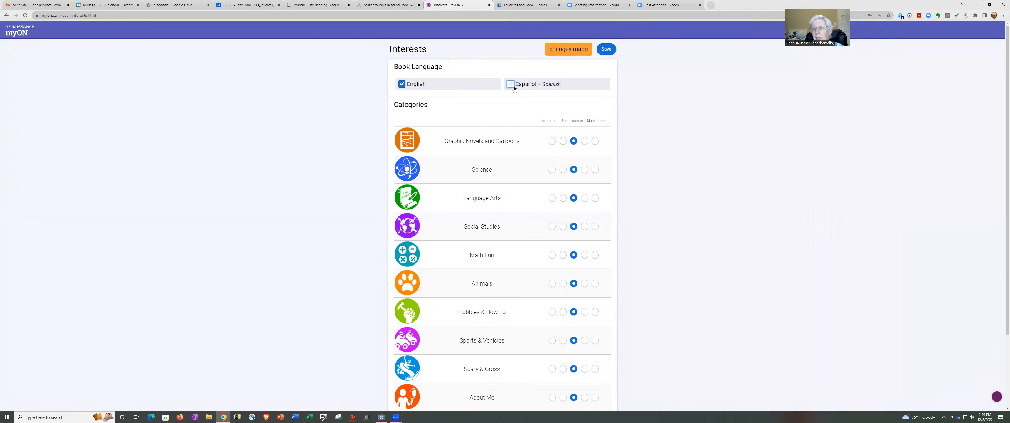
left_click(604, 50)
left_click(604, 50)
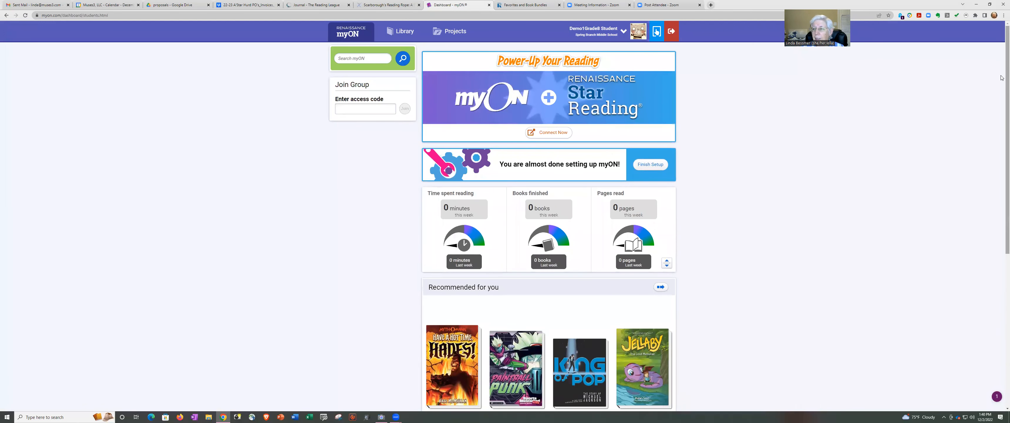
Page through more books in the Weather - S. Grade8 row.
scroll(966, 205, "down", 4)
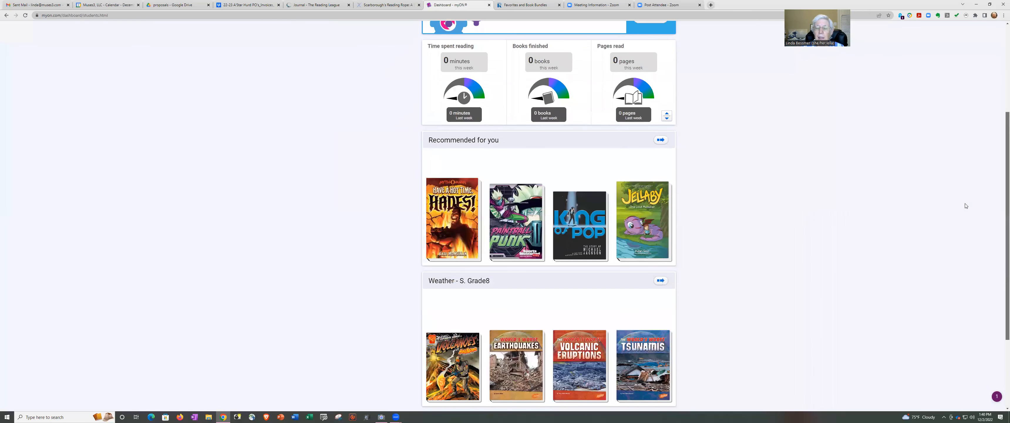
scroll(408, 158, "down", 2)
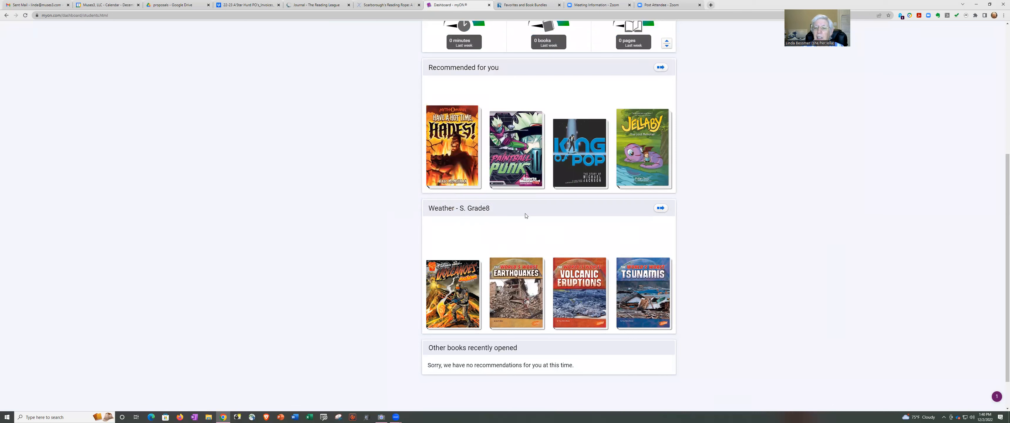
left_click(662, 209)
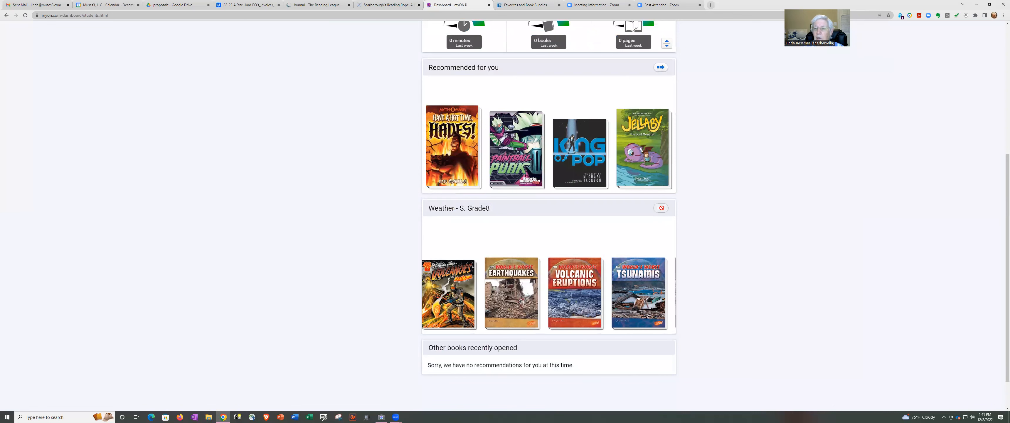
left_click(662, 210)
left_click(662, 211)
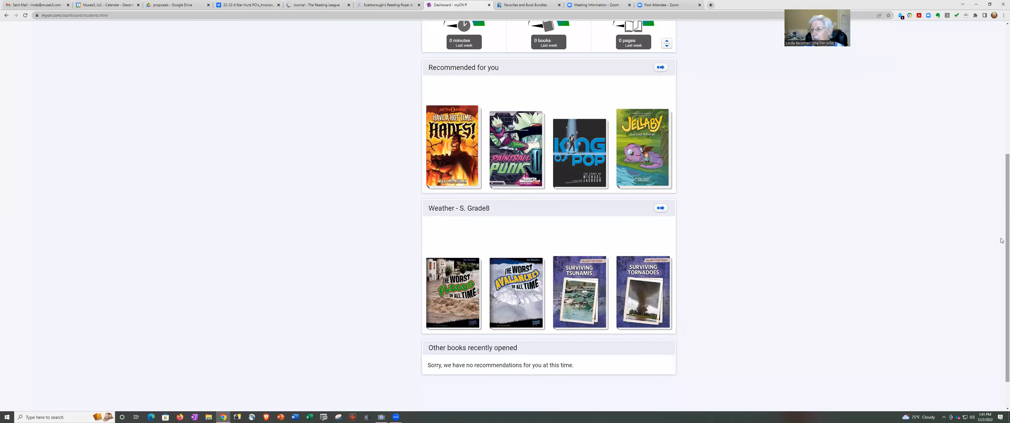
scroll(738, 221, "up", 5)
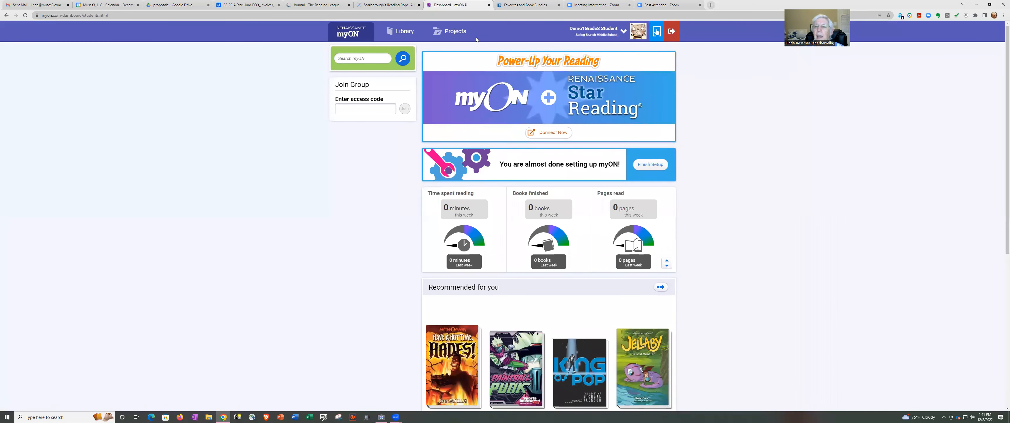
Log out of the student account and enter the demo teacher's username.
left_click(670, 30)
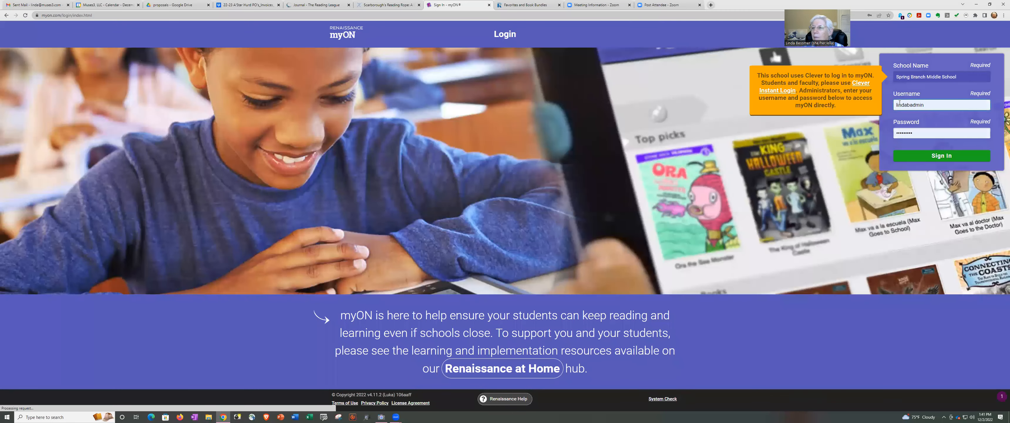
double_click(901, 106)
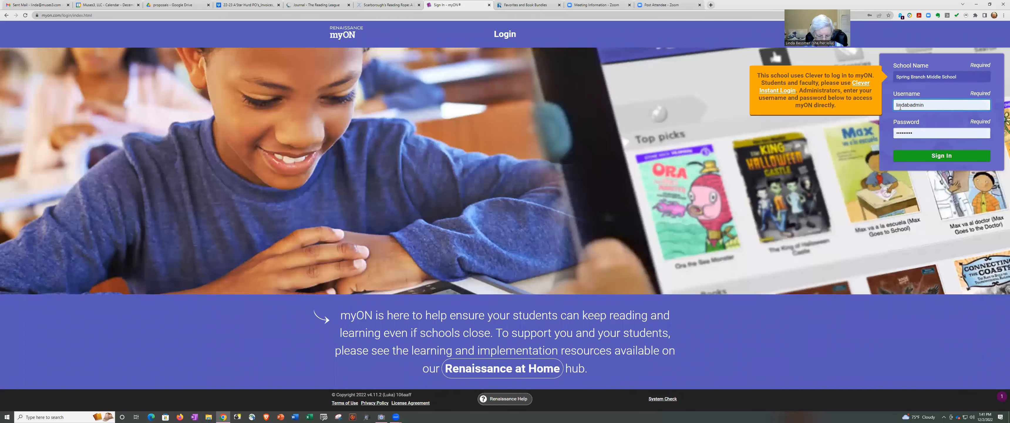
type("linG8demo")
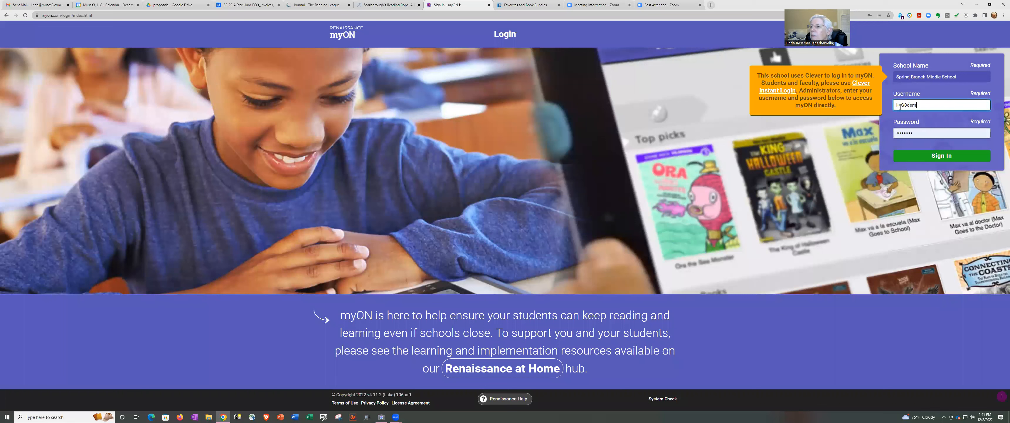
key("BackSpace")
key("BackSpace")
key("BackSpace")
key("BackSpace")
key("BackSpace")
key("BackSpace")
key("BackSpace")
key("BackSpace")
type("G8demoteaceh")
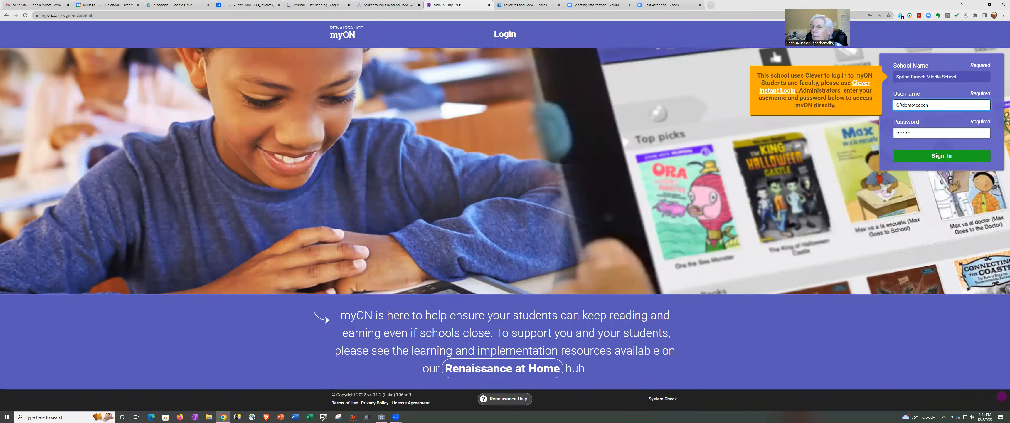
key("BackSpace")
key("BackSpace")
type("her")
Enter the teacher's password and sign in to the Activity Dashboard.
left_click(903, 135)
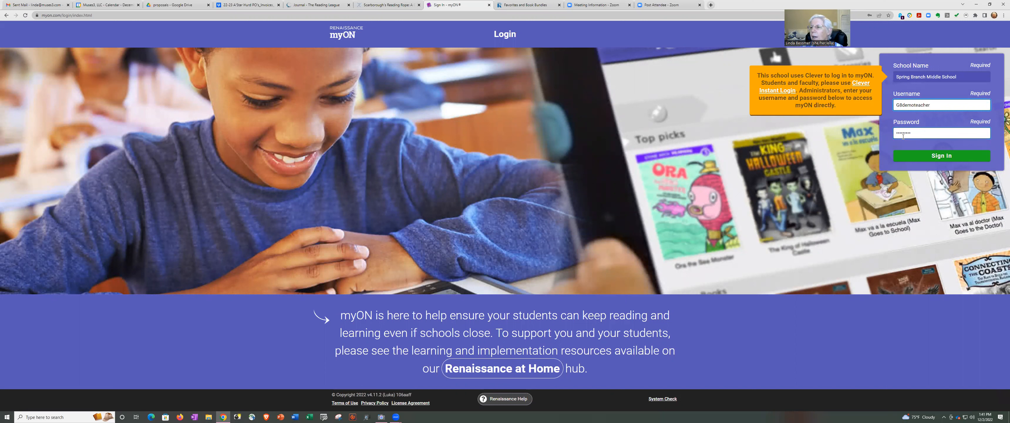
left_click_drag(912, 132, 892, 133)
type("••••")
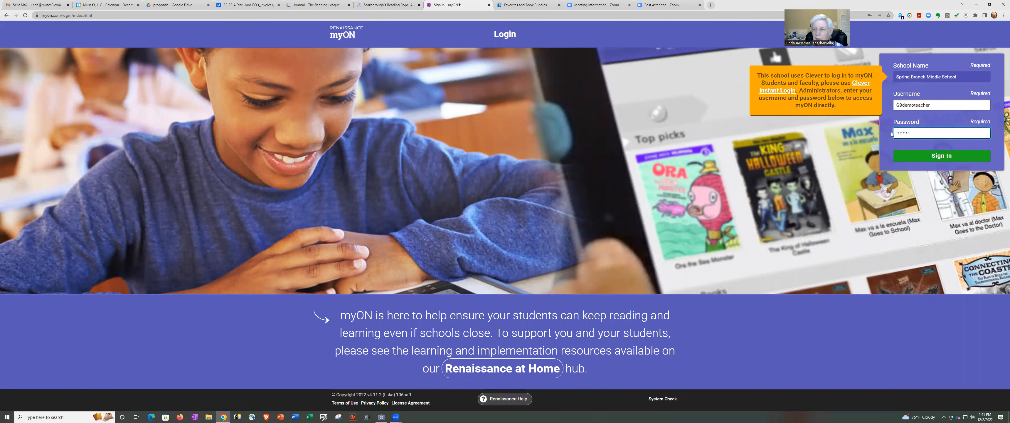
left_click(928, 157)
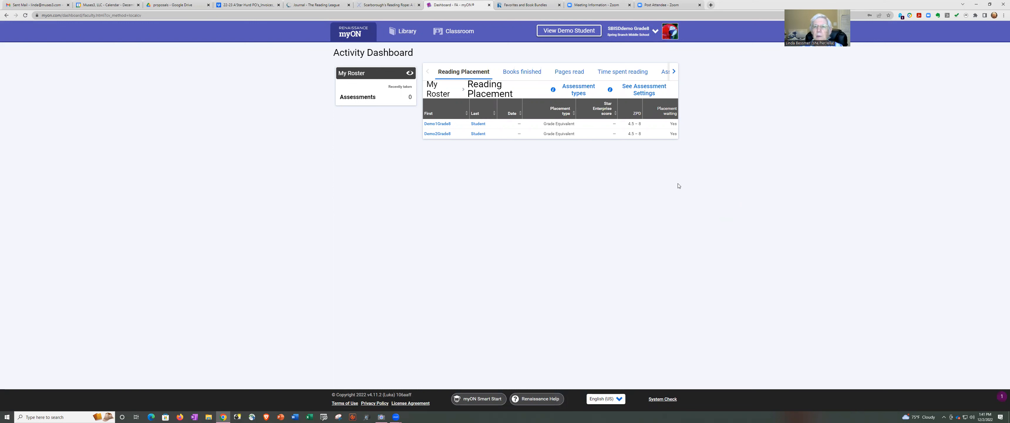
Open the Weather bundle from Library > Favorites & Bundles and choose Copy to Project.
left_click(402, 33)
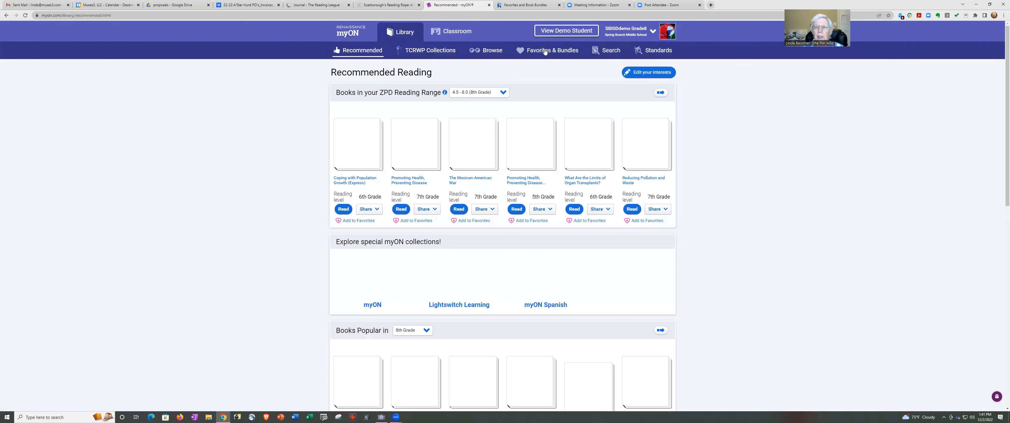
left_click(546, 52)
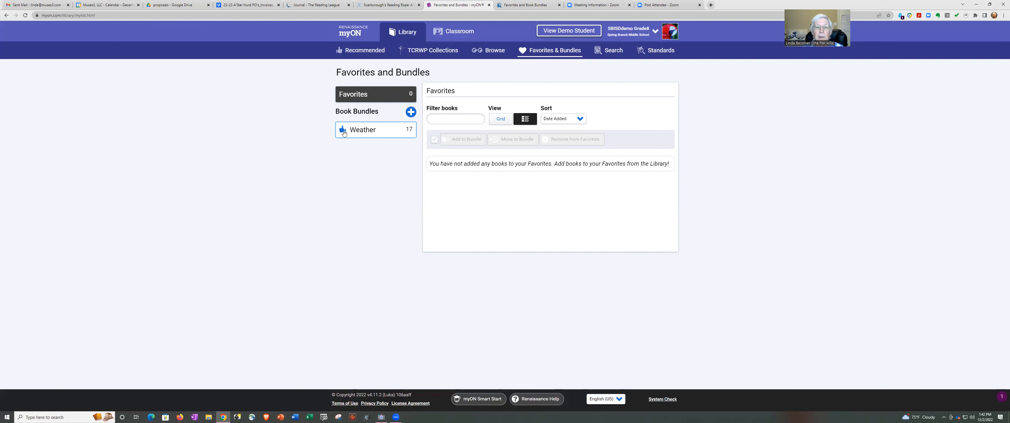
left_click(363, 132)
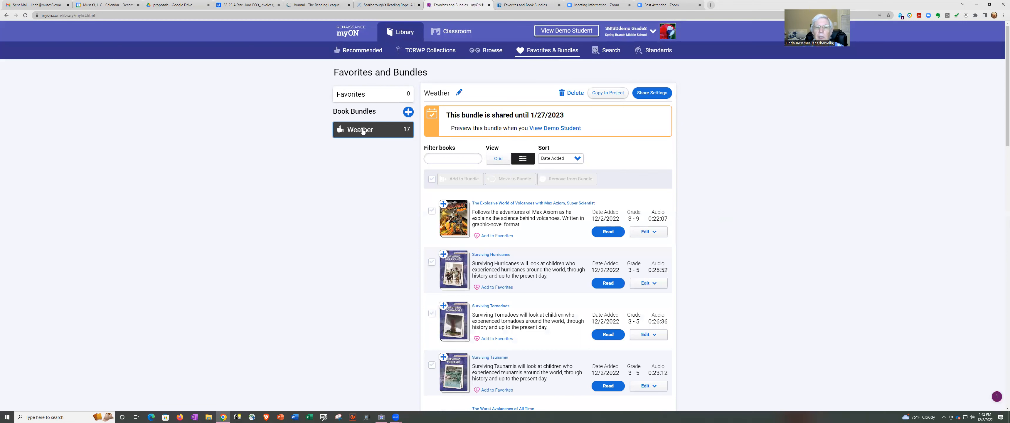
left_click(607, 95)
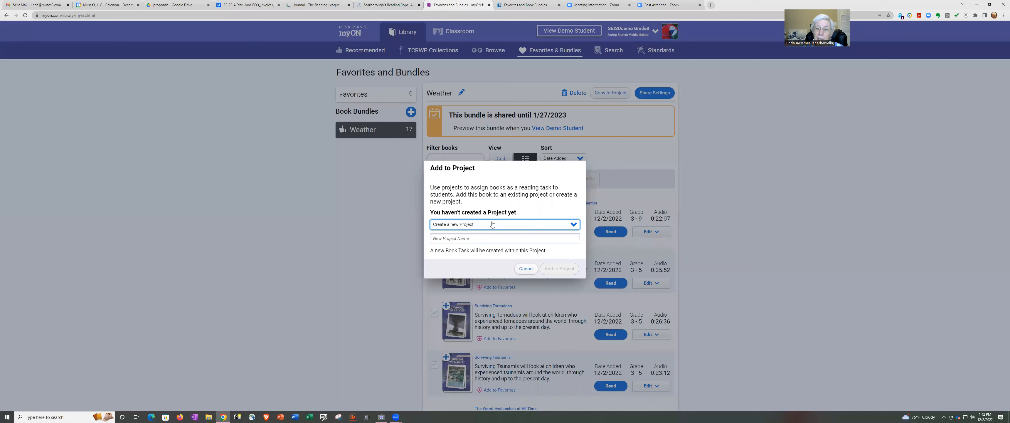
Name the new project 'Wild Weather'.
left_click(455, 238)
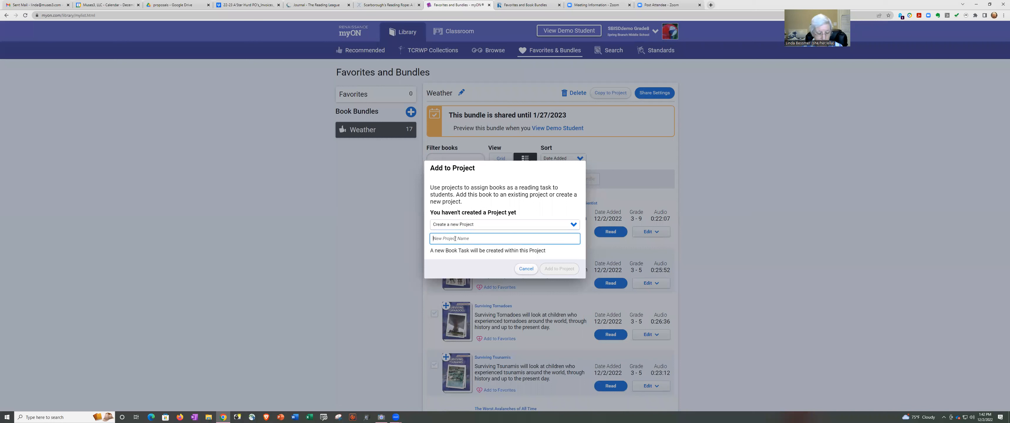
type("Wild")
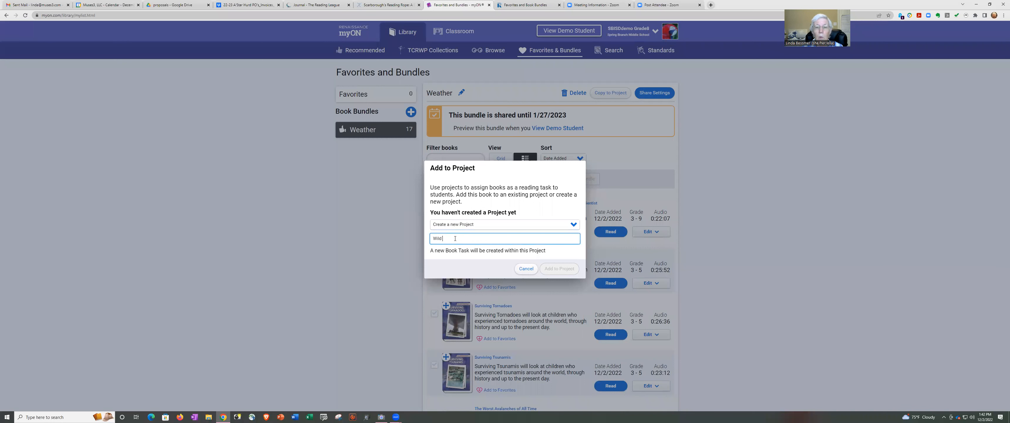
type(" Weather")
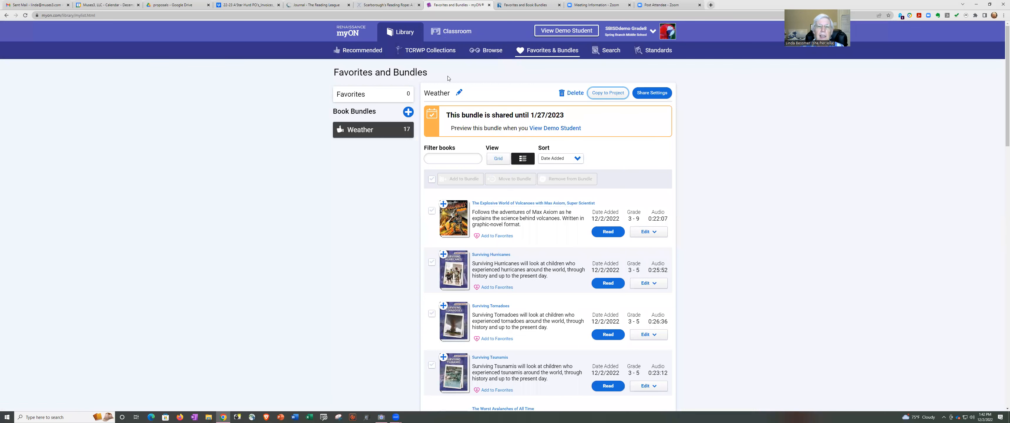
Go to Classroom Projects and switch from Community Projects to My Projects.
left_click(453, 35)
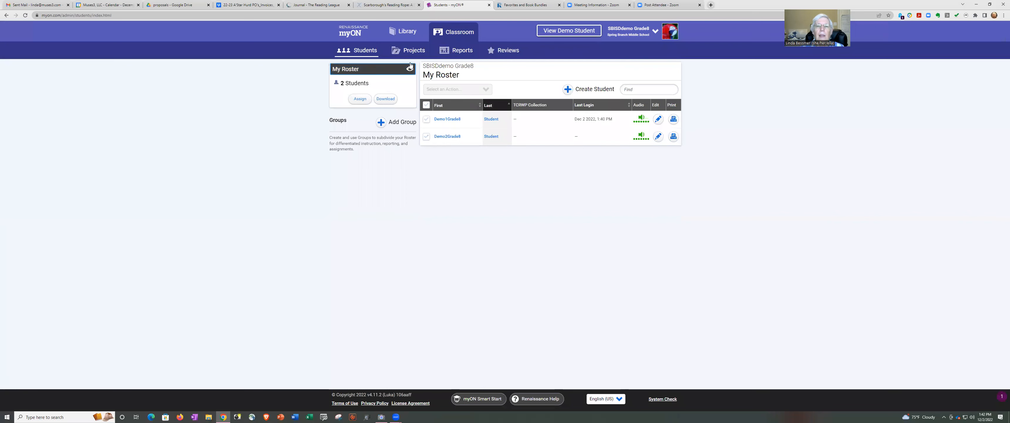
left_click(414, 52)
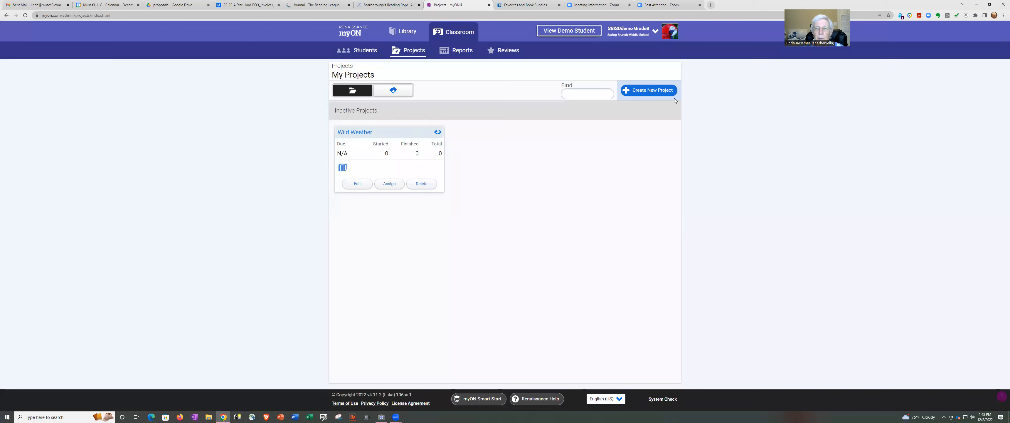
left_click(394, 93)
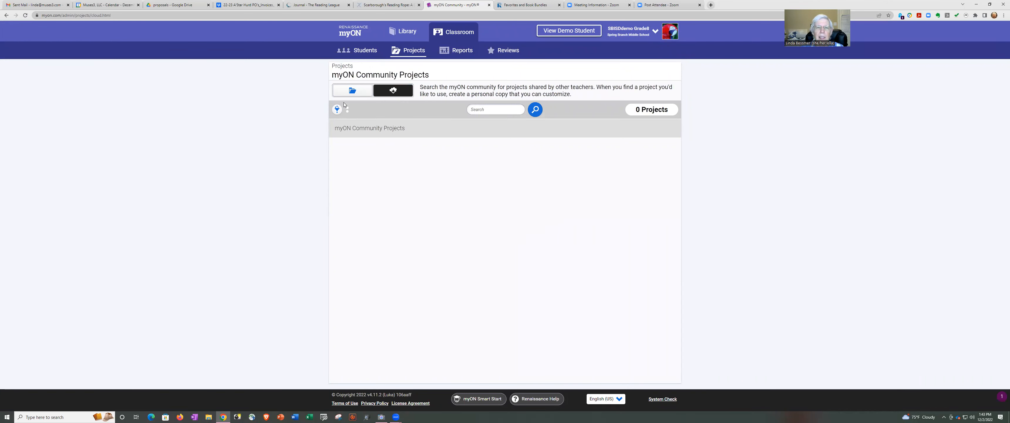
left_click(355, 92)
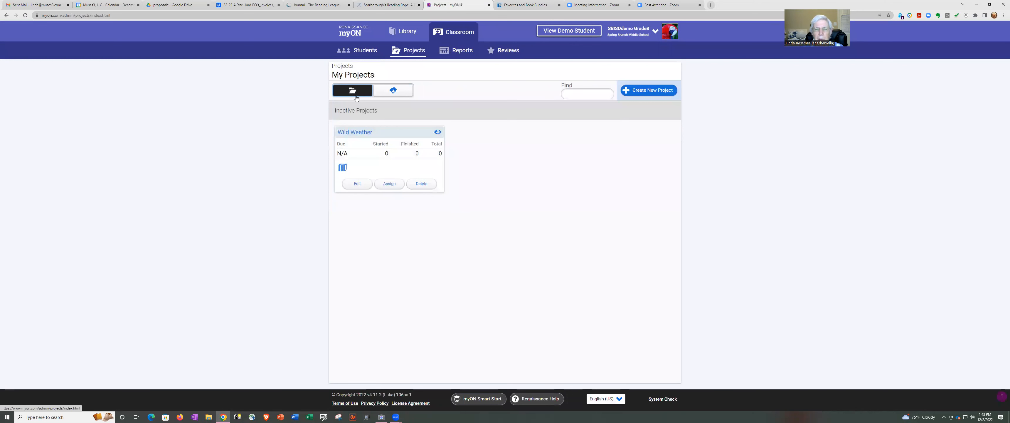
Edit the Wild Weather project and set its due date to January 27, 2023.
left_click(358, 183)
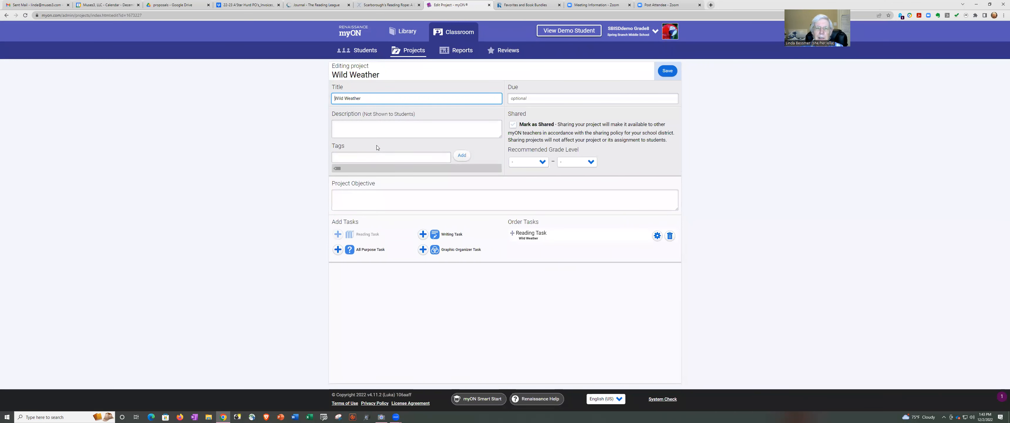
left_click(526, 97)
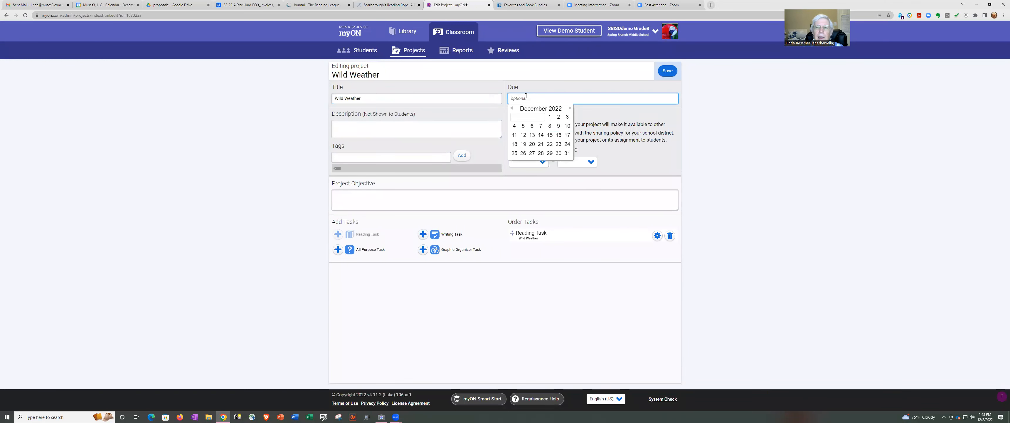
left_click(571, 108)
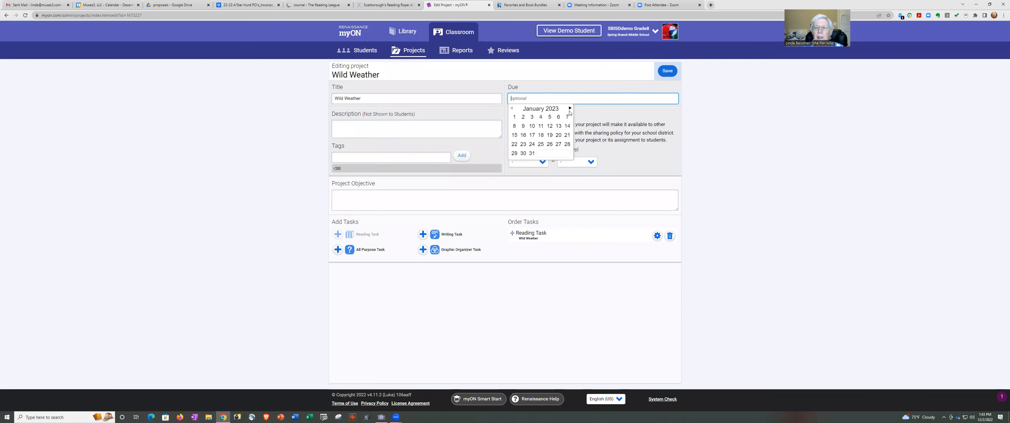
left_click(558, 146)
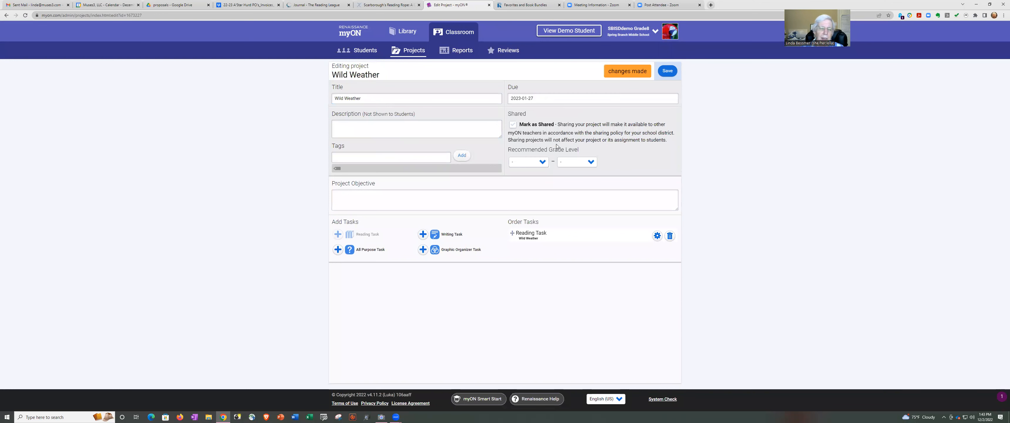
Enter the description 'Compare weather systems and practice constructed responses.'.
left_click(344, 122)
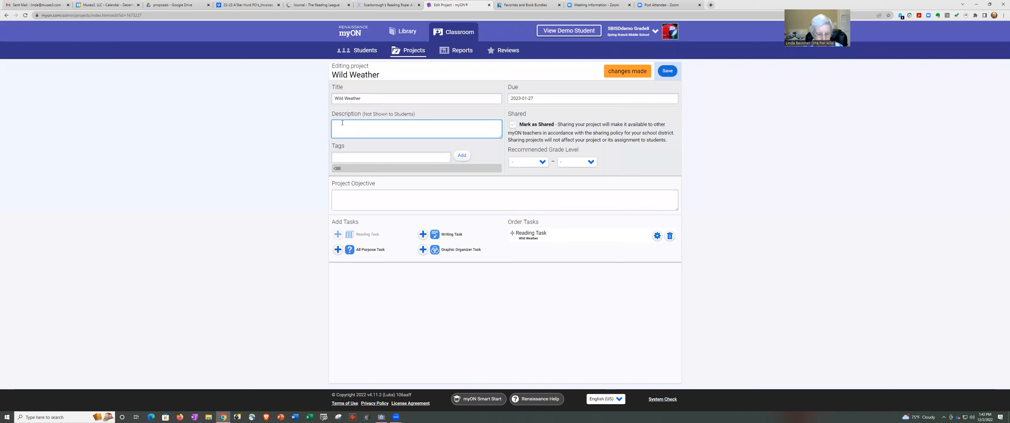
type("Compa")
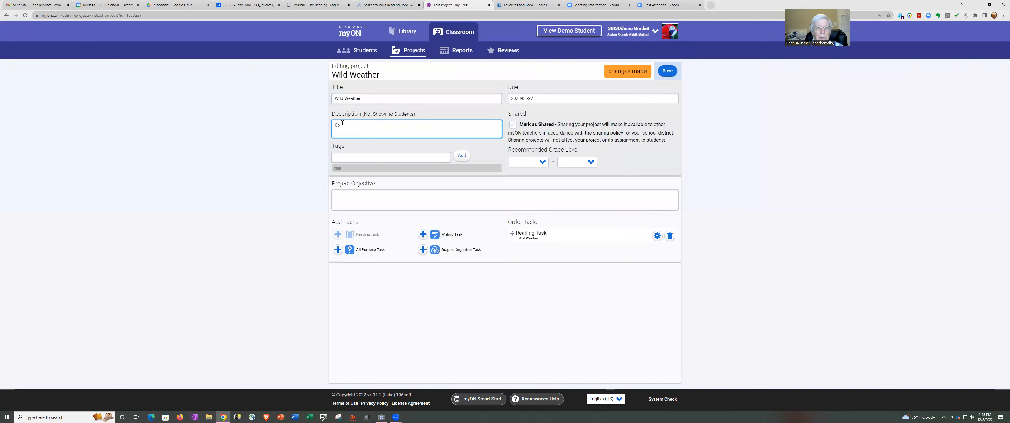
type("atehr")
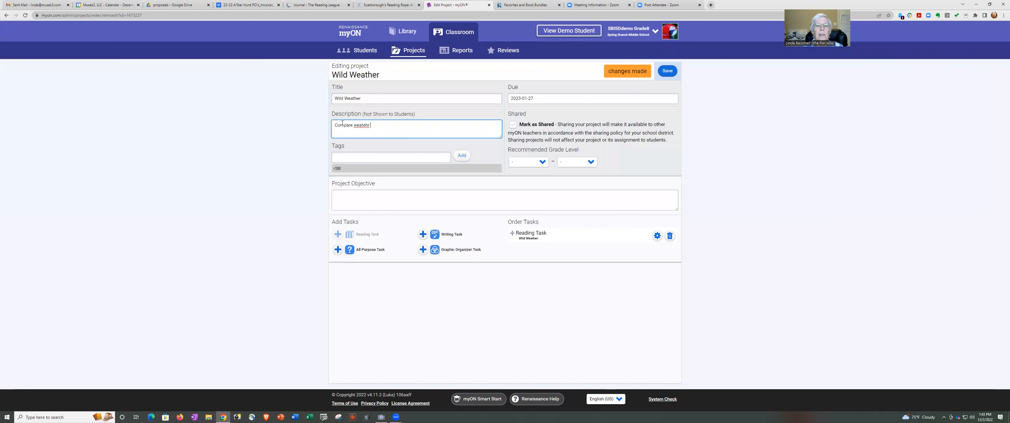
key("BackSpace")
type("her sust")
type("stems an")
type("d practice cons")
type("tructed responses.")
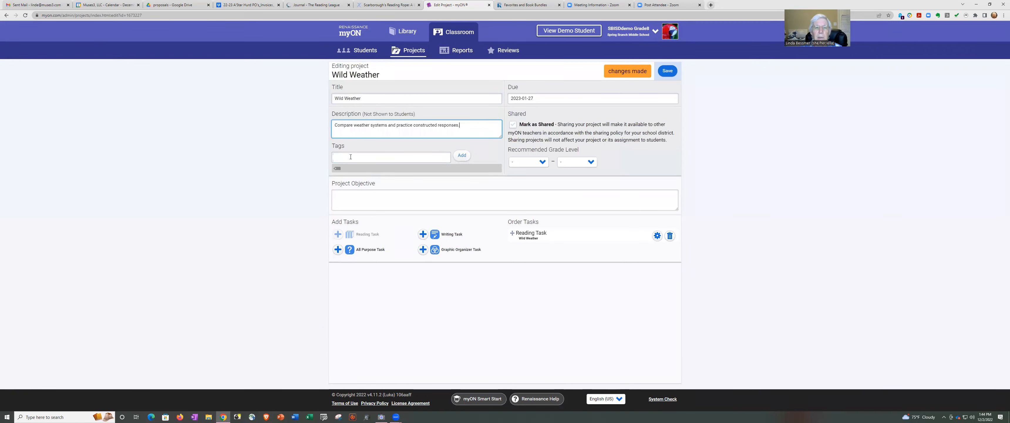
Add the tags weather, sbisd-grade-8 and staar-2023-constructed-response.
left_click(350, 157)
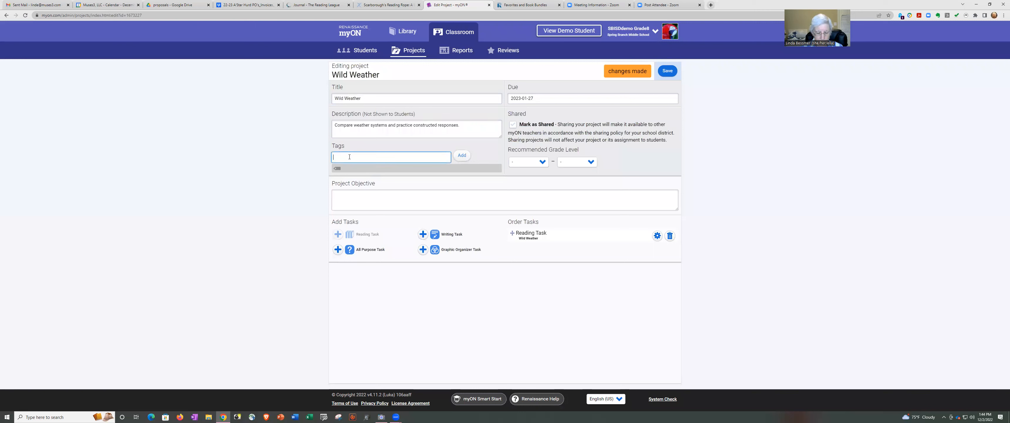
type("weateh")
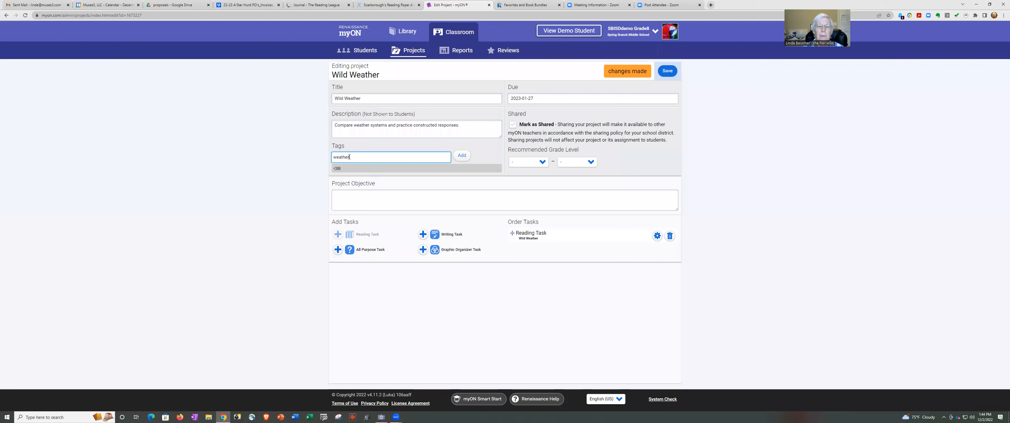
left_click(462, 155)
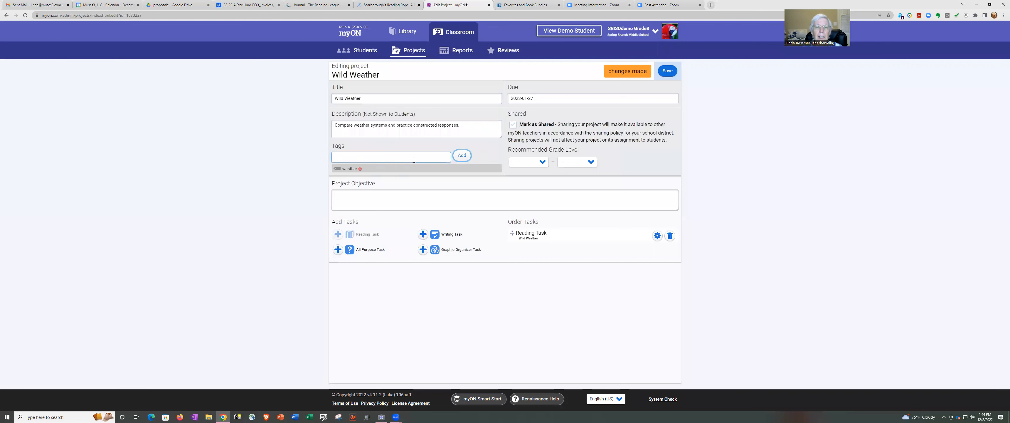
left_click(392, 158)
type("SBISD")
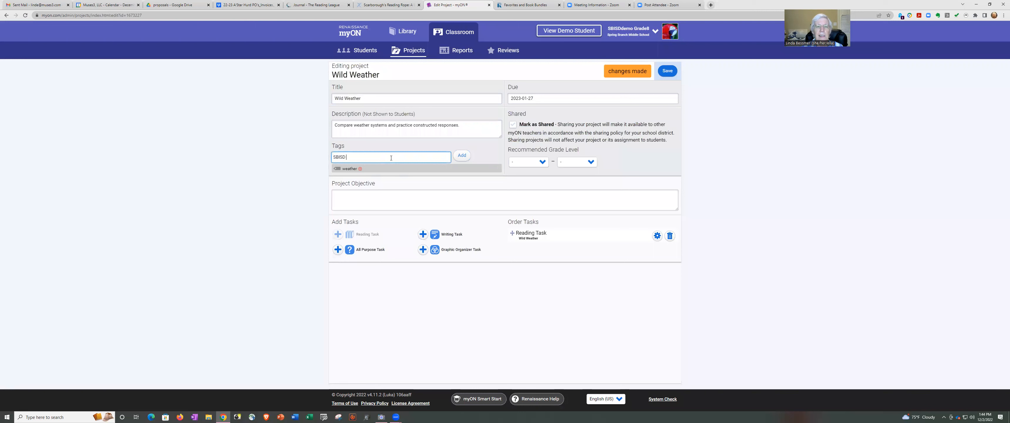
type(" Grade 8")
left_click(462, 155)
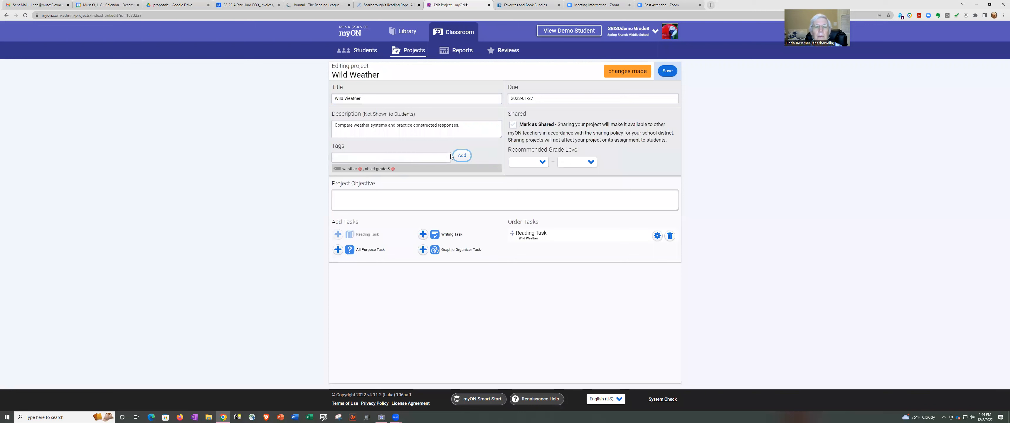
left_click(379, 157)
type("STAAR")
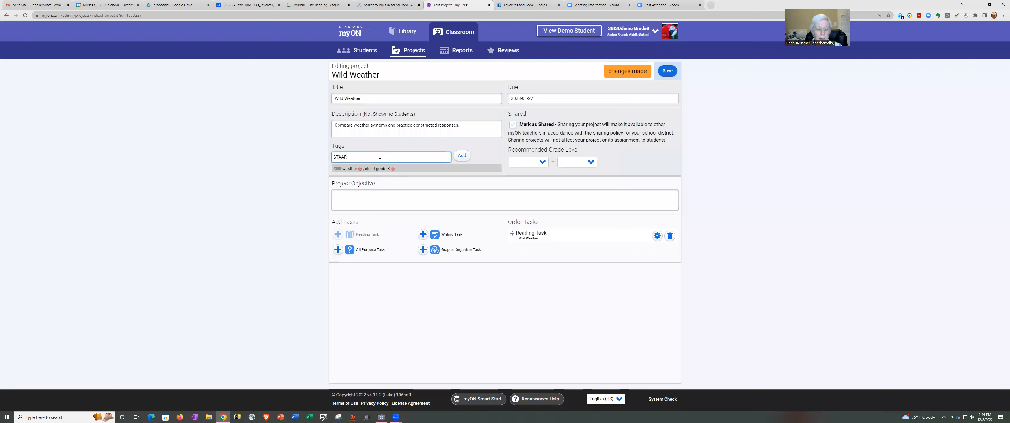
type(" 2023 Constructed Respon")
type("se")
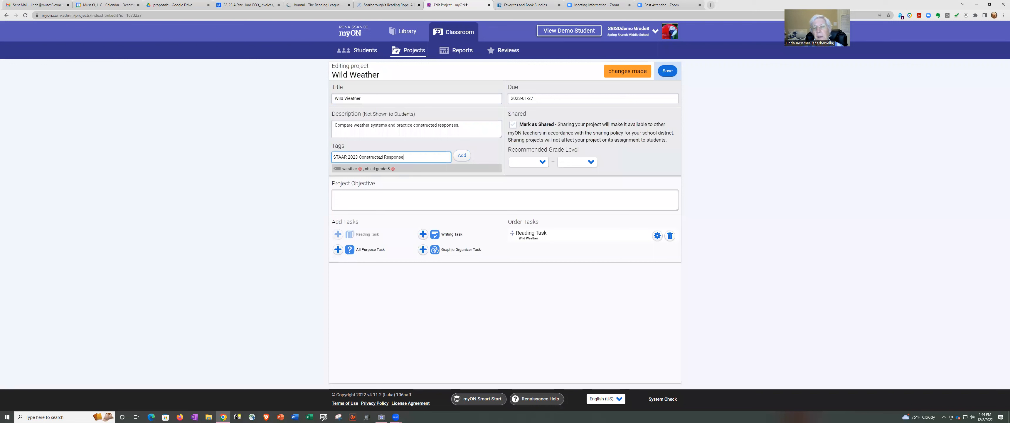
left_click(470, 157)
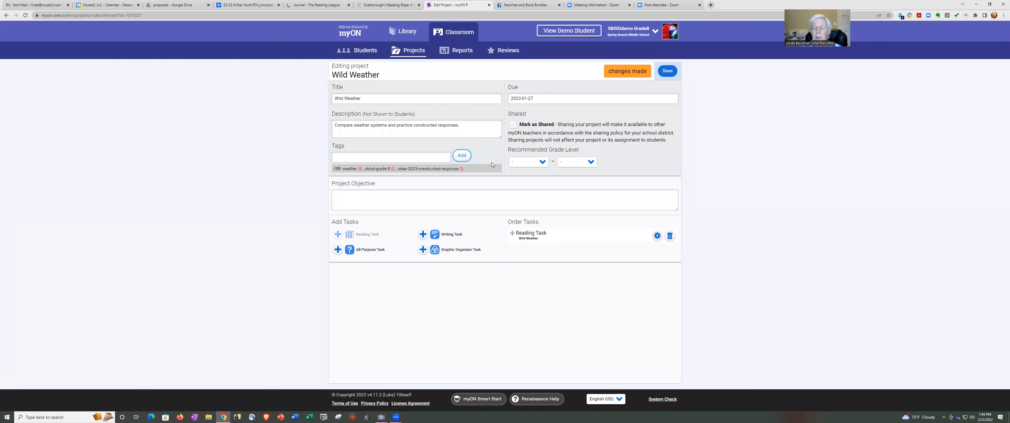
Set both Recommended Grade Level bounds to 8th Grade.
left_click(533, 161)
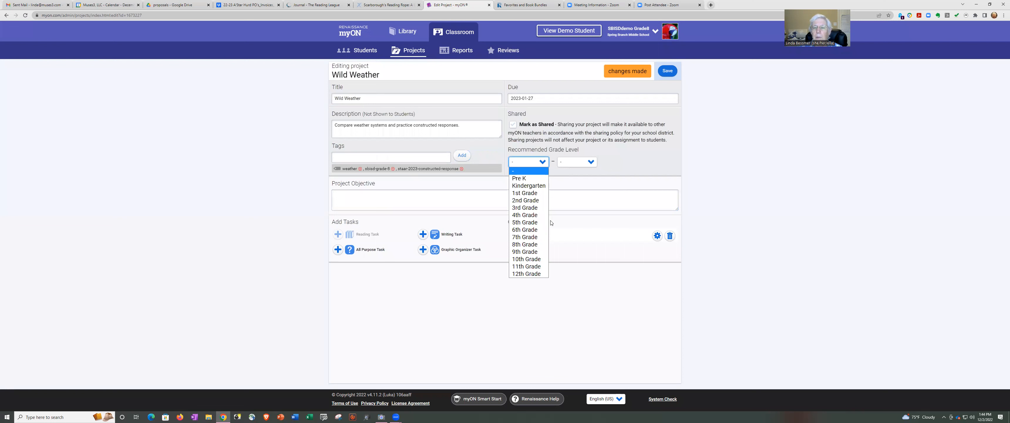
left_click(525, 244)
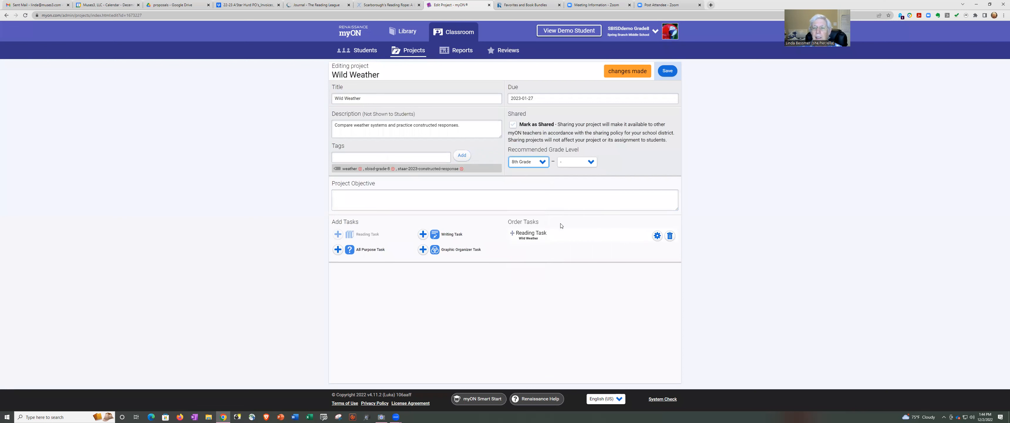
left_click(592, 166)
left_click(592, 240)
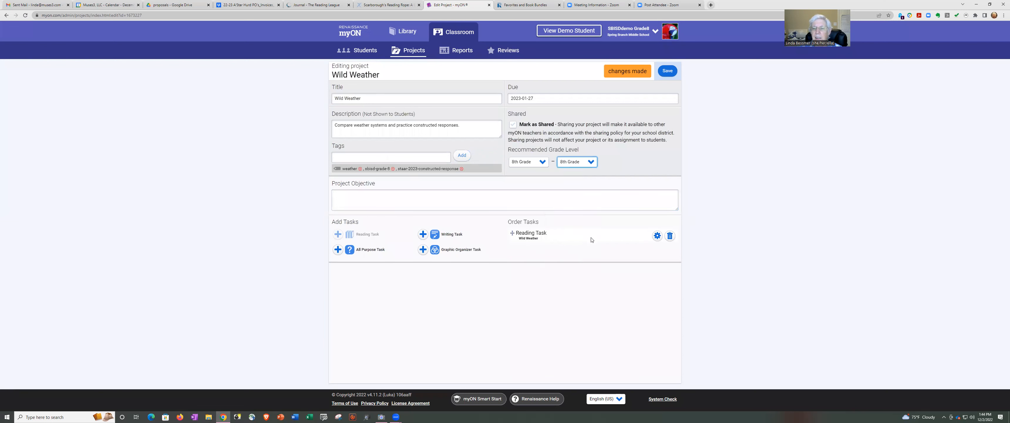
left_click(701, 193)
Make the Reading Task finish after 2 books and disable quizzes and book reviews.
left_click(657, 236)
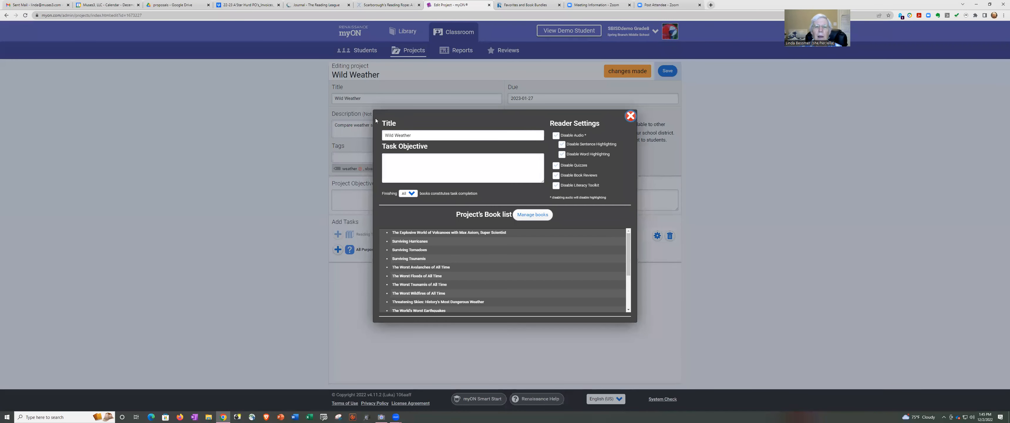
left_click(411, 168)
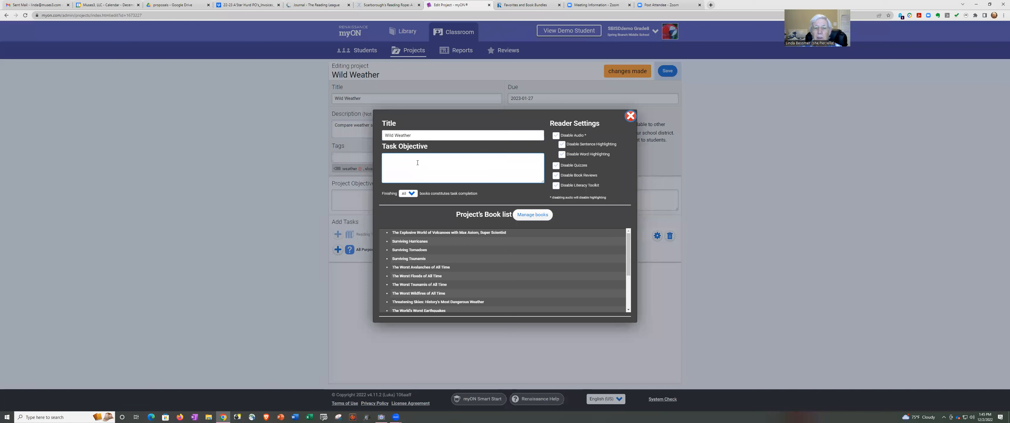
left_click(403, 209)
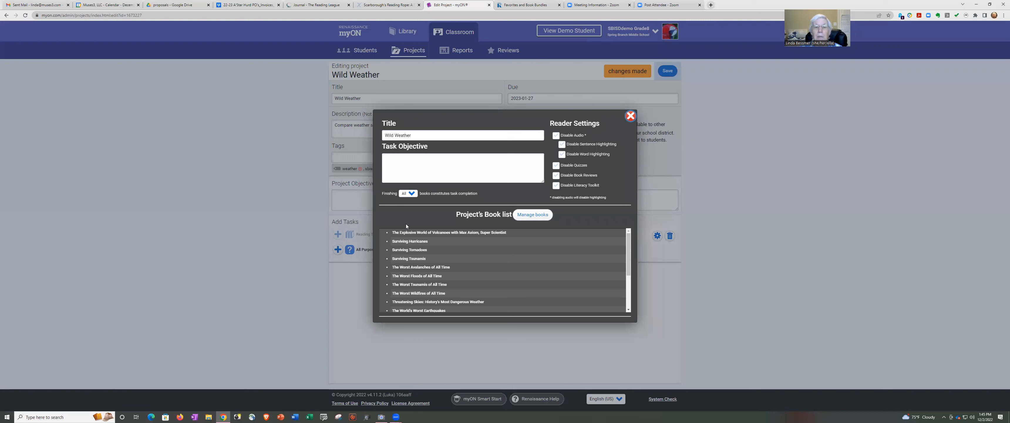
left_click(410, 194)
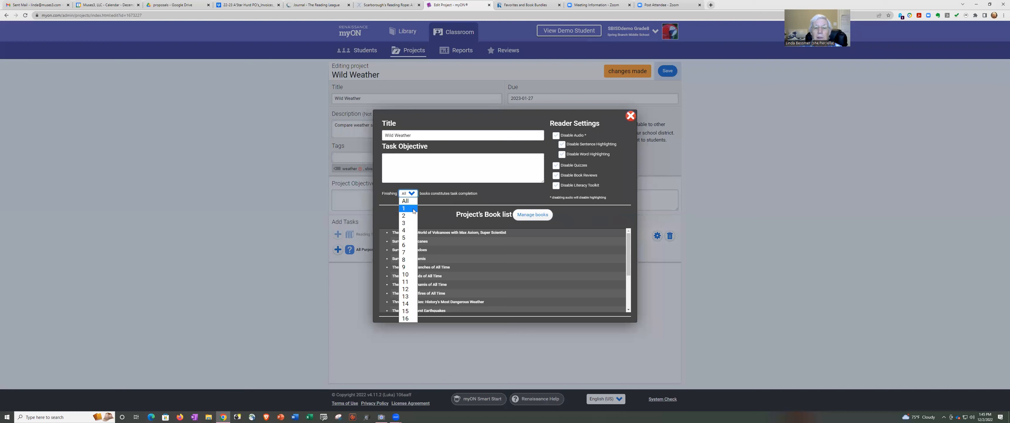
left_click(408, 216)
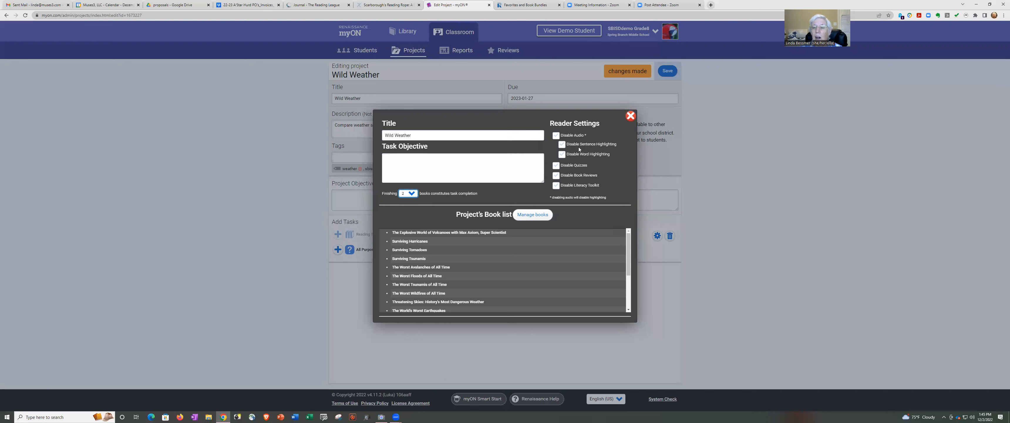
left_click(556, 165)
left_click(557, 176)
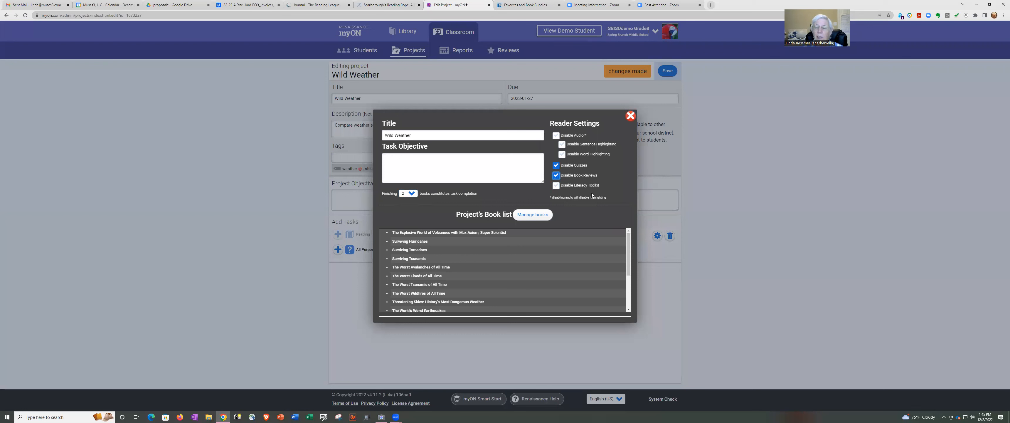
left_click(408, 169)
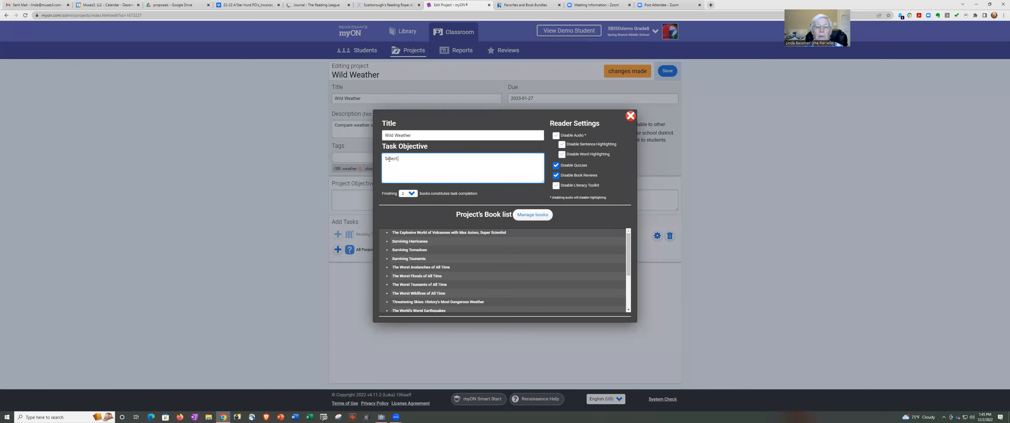
Finish the objective: journal notes on two books about different weather events for the essay task.
type("two bo")
type("oks that deis")
type("scu")
type("ss two di")
type("fferent weather events")
type(". Take not")
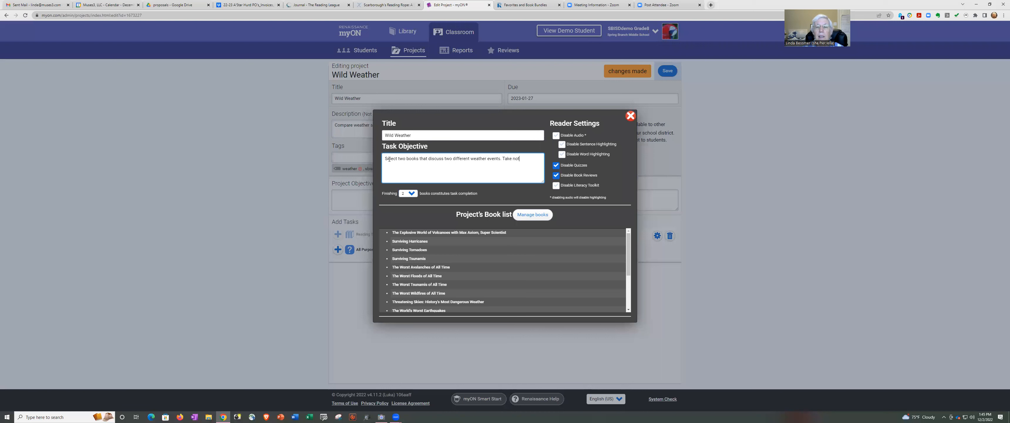
type("es in our")
type("your")
type(" student")
type("journal as you rea")
type("d each book so that you can refer to for the essa")
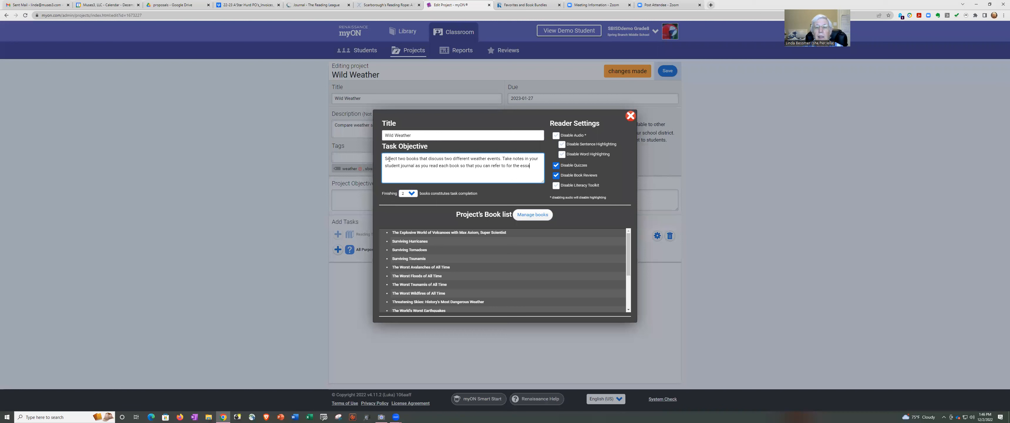
type("task.")
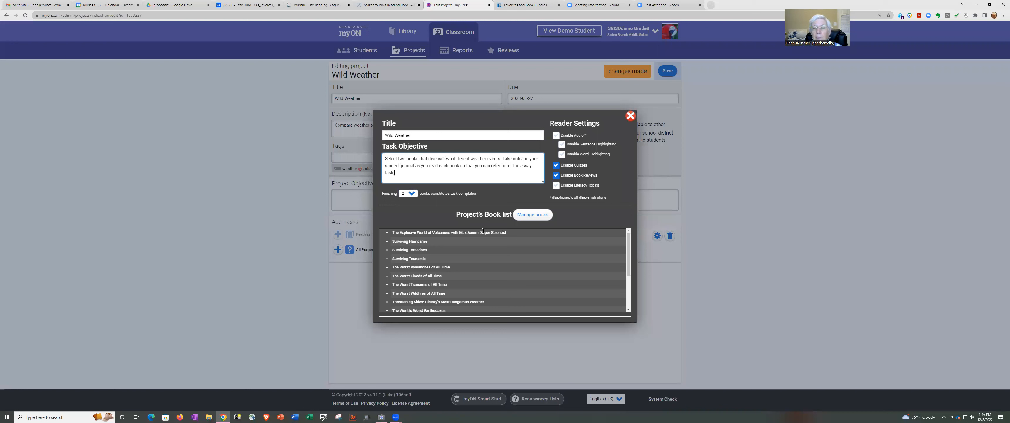
Check the project's weather books, then close the book search and Reading Task settings unchanged.
left_click(528, 215)
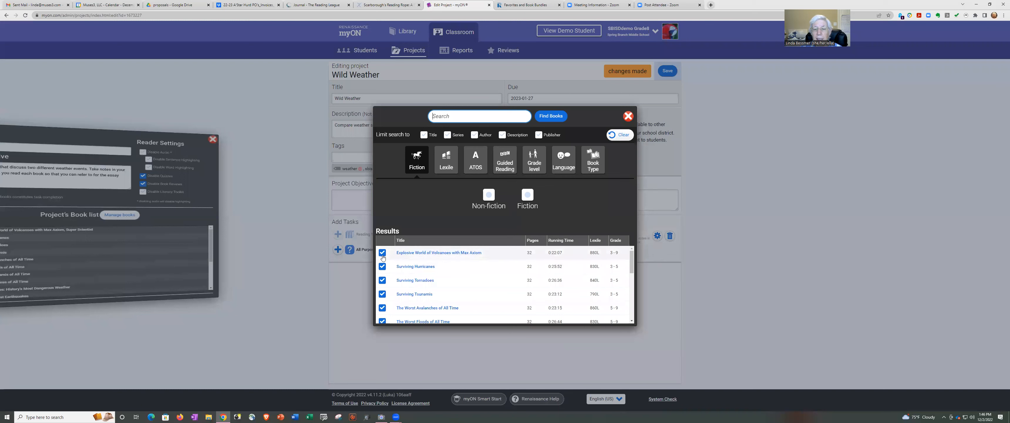
left_click(628, 117)
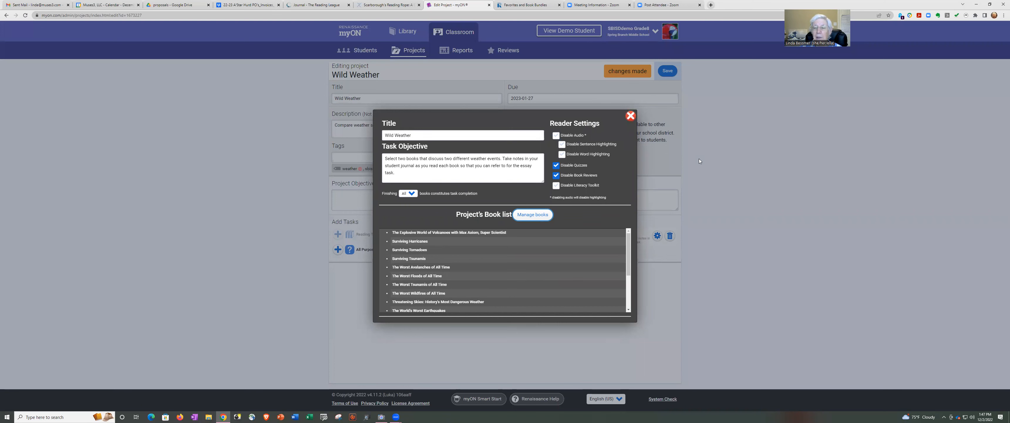
left_click(630, 117)
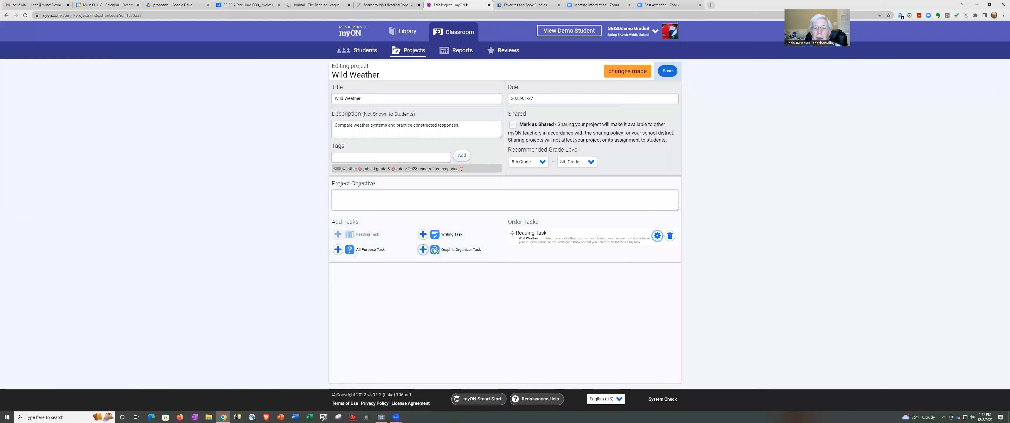
Add a Cause and Effect graphic organizer task titled 'Causes and Effects of Weather Systems'.
left_click(423, 250)
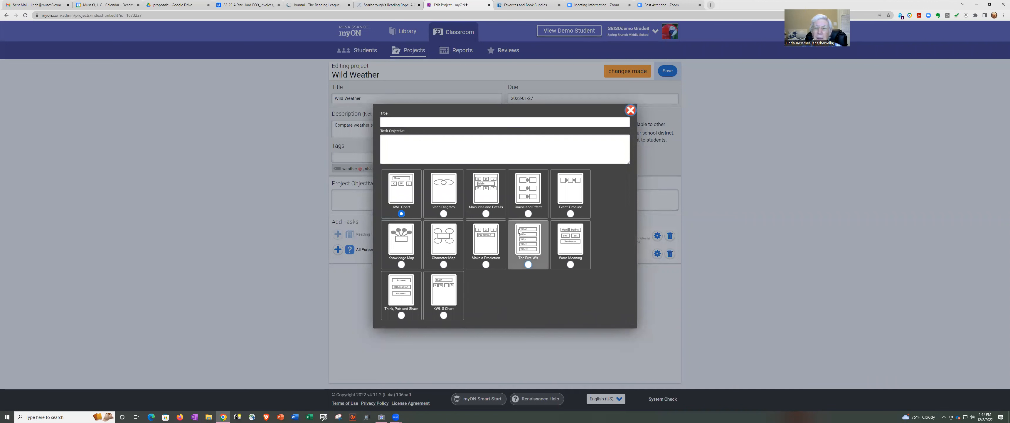
left_click(528, 214)
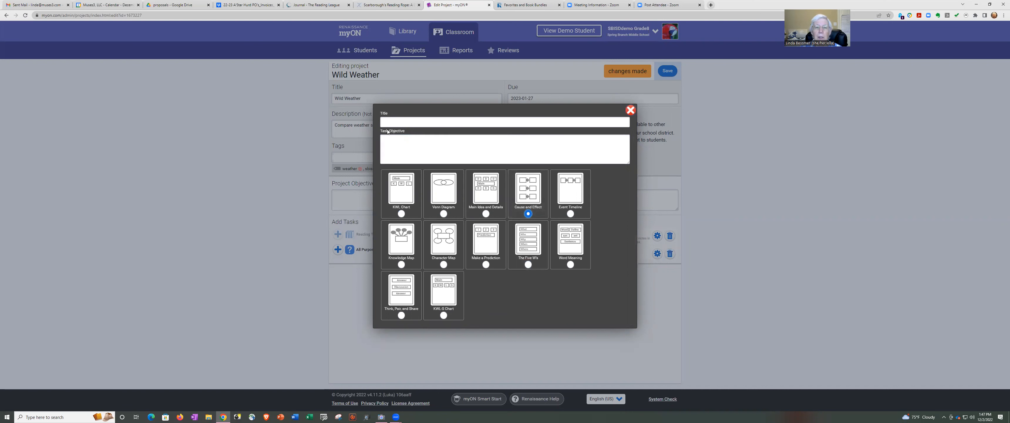
left_click(381, 119)
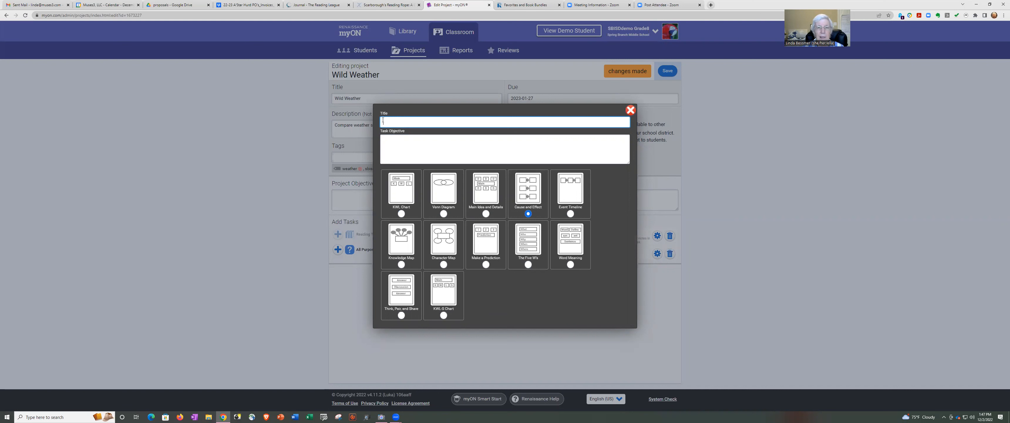
type("ause and Effect")
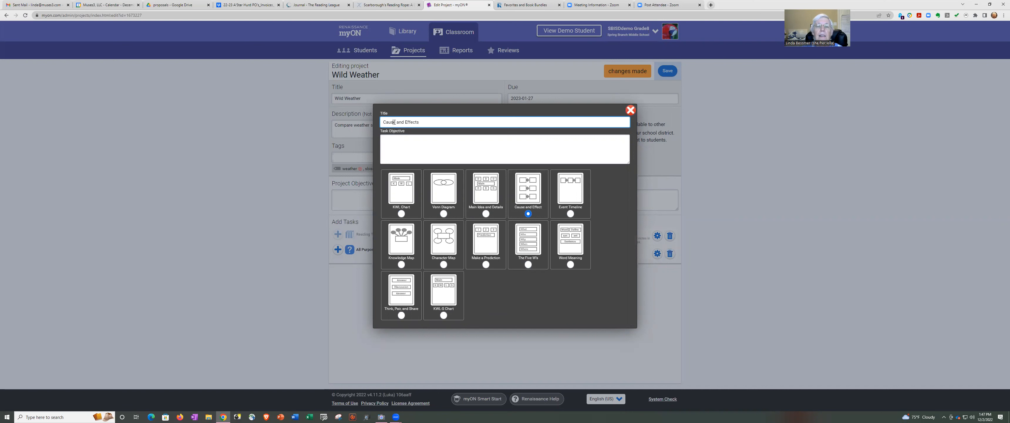
type("s")
left_click(437, 120)
type("of Weather sy")
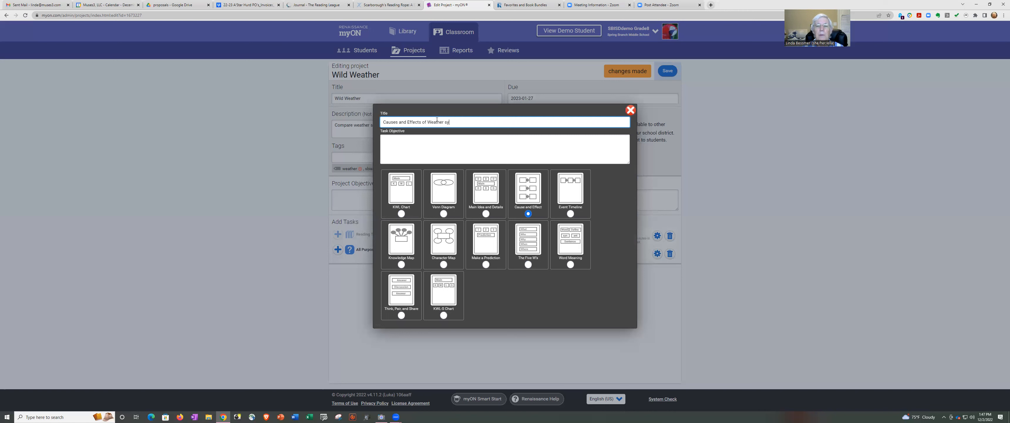
type("stems")
left_click(407, 140)
Write an objective about the causes and effects of different weather systems, then save the task.
type("Use the Cas")
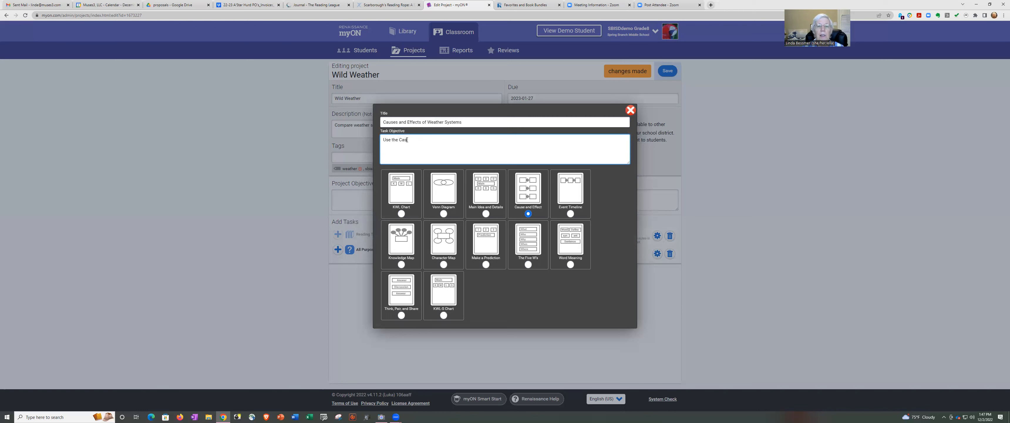
key("BackSpace")
key("BackSpace")
key("BackSpace")
key("BackSpace")
type("and")
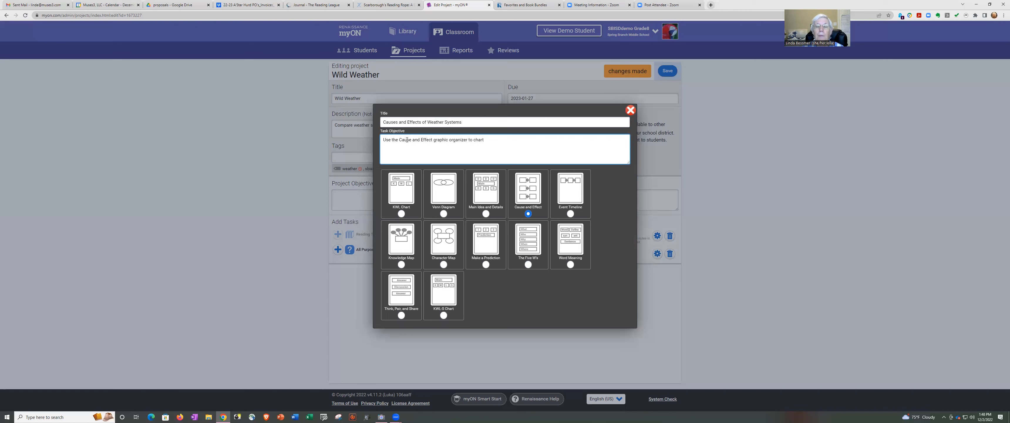
type("what the causes of different")
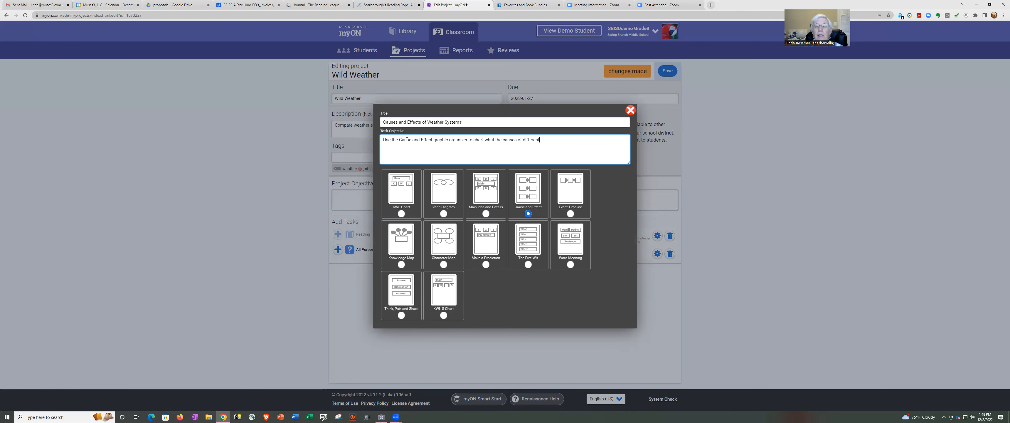
type(" weather systems")
type(" are and hte")
type(" hte e")
type(" ef")
type("fects of the w")
type("eatehr")
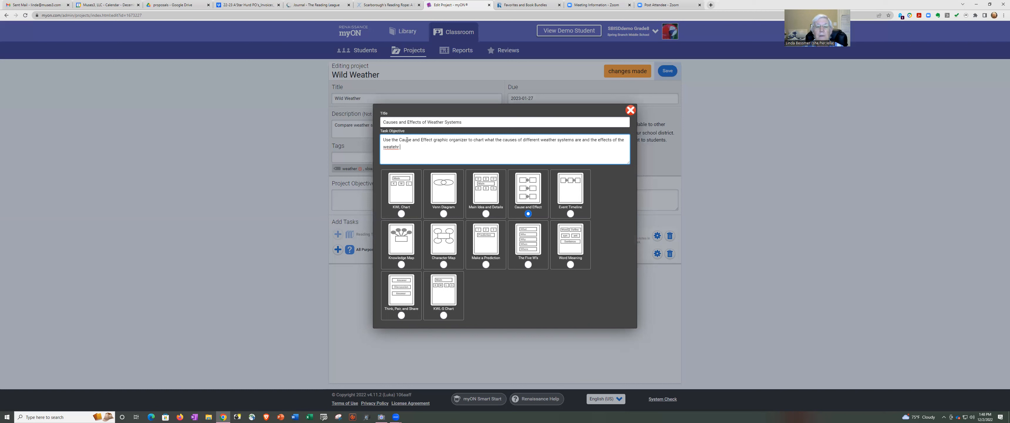
type("her systems.")
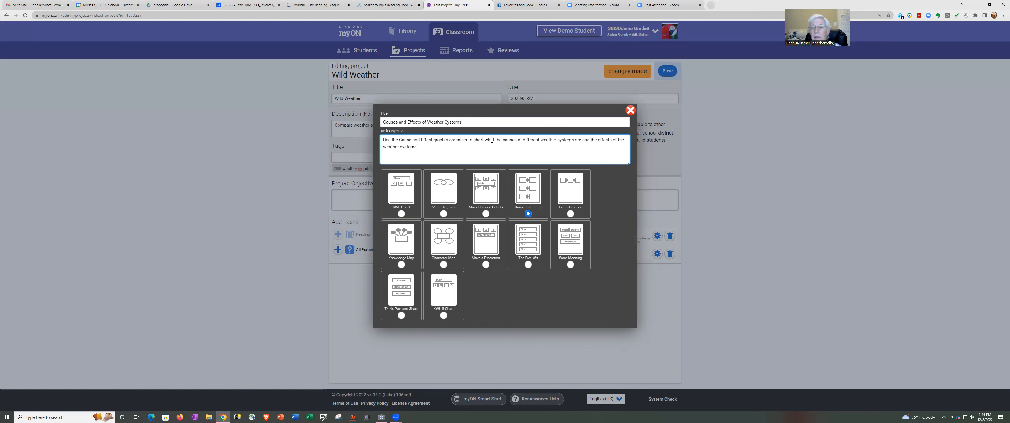
left_click(631, 110)
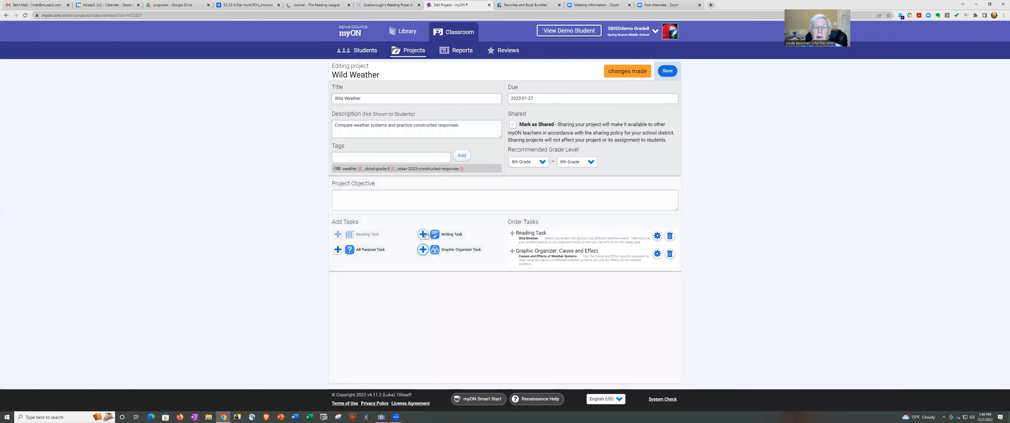
Add a writing task titled 'Wild Weather Systems'.
left_click(422, 236)
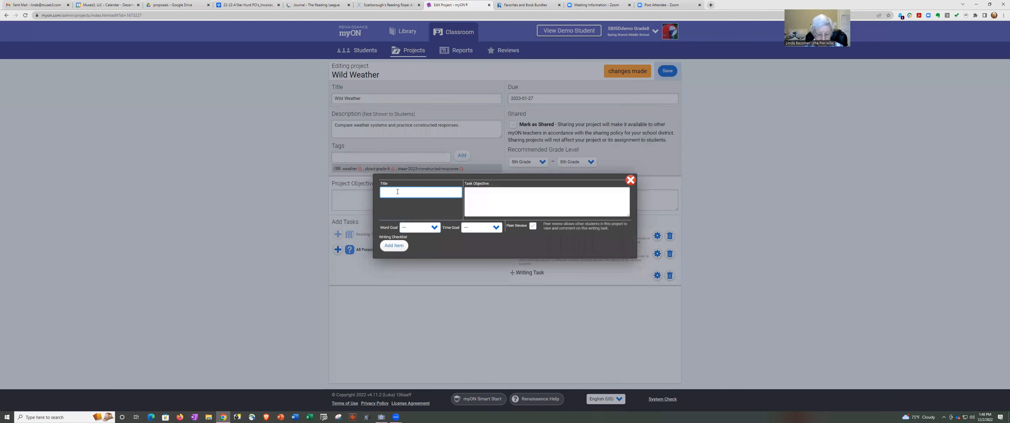
type("Wild Weather Systems")
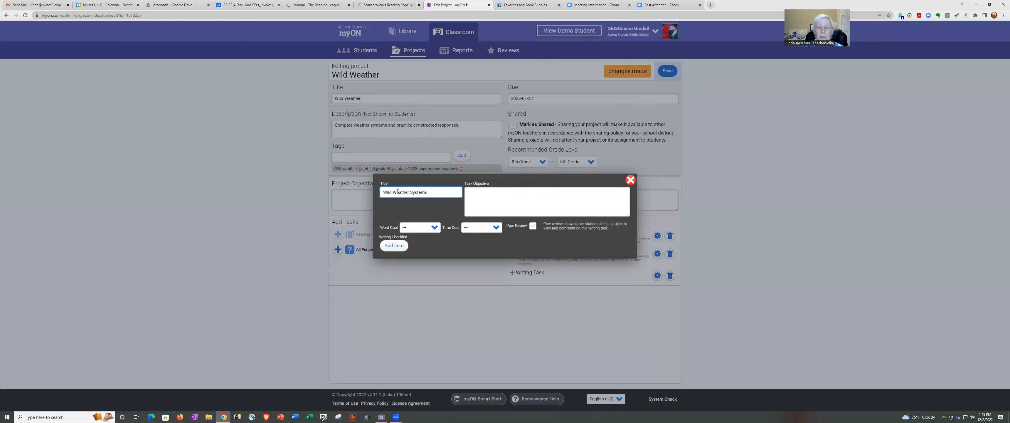
left_click(497, 196)
left_click(478, 195)
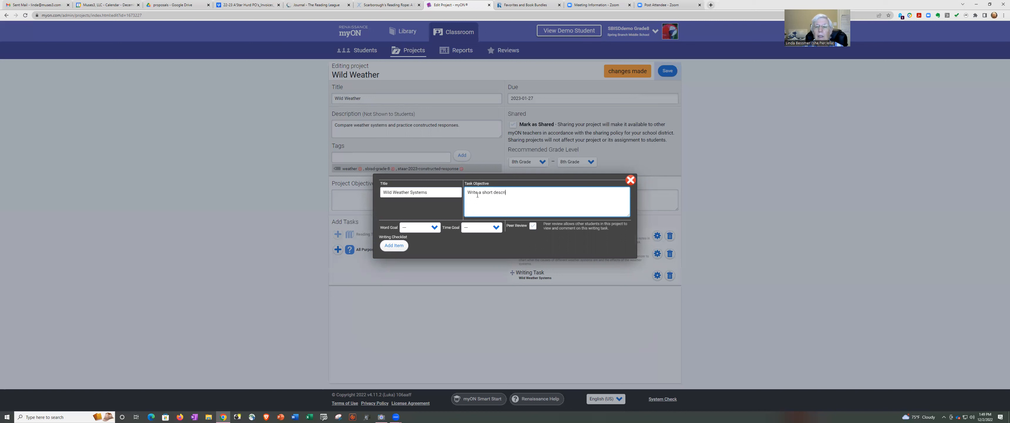
Write its objective: describe two weather systems, citing Reader's Journal evidence of causes and effects.
type("ach of the two different weatehr")
key("BackSpace")
key("BackSpace")
key("BackSpace")
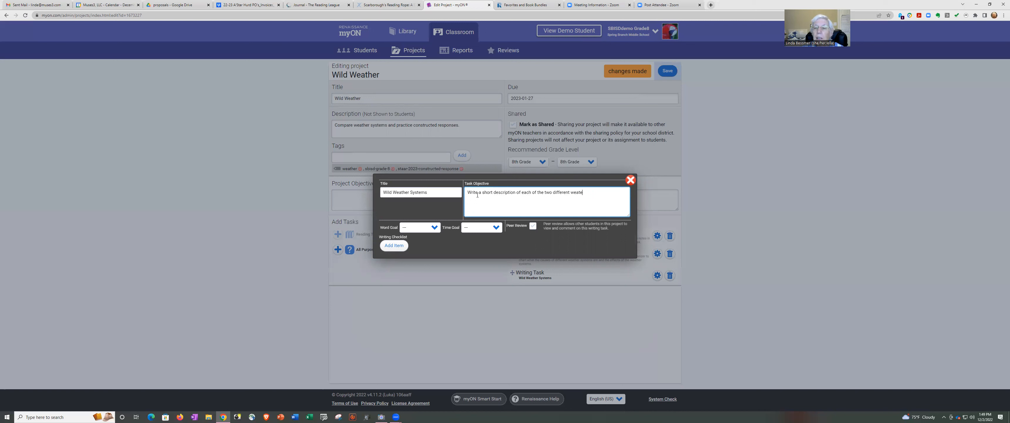
type("her system")
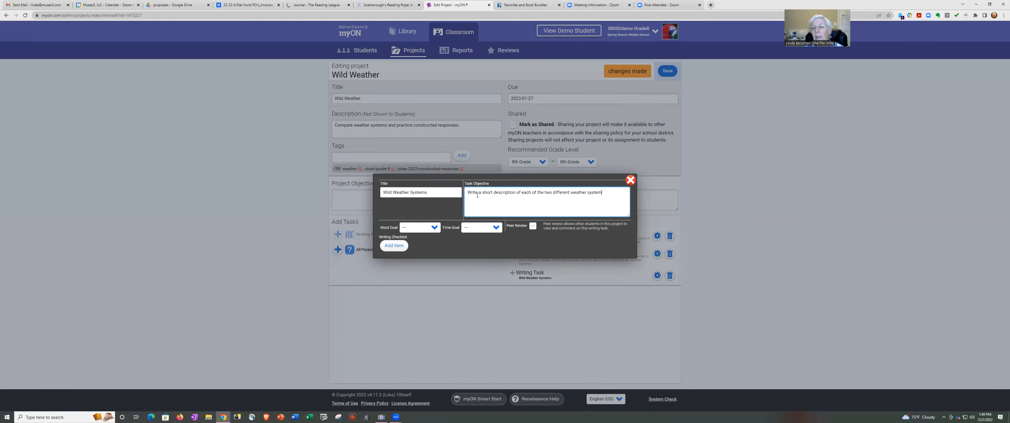
type("s you read about. Ref")
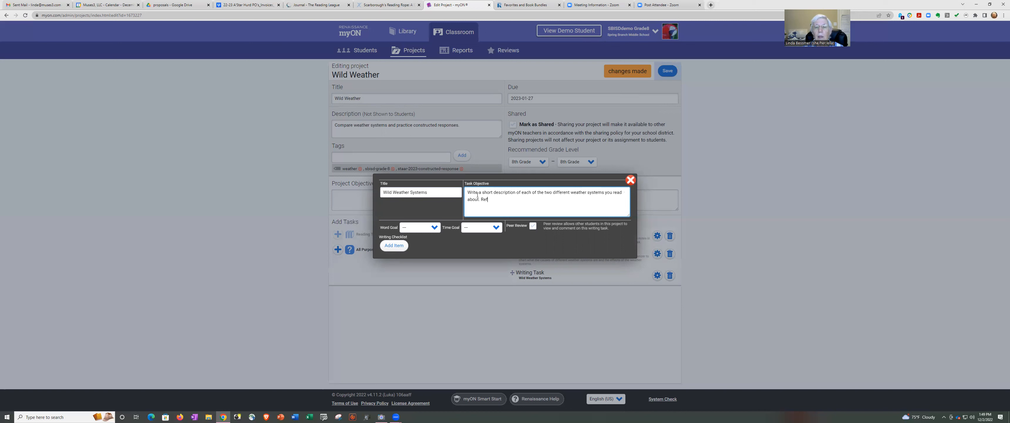
type("er to your Reader's Jour")
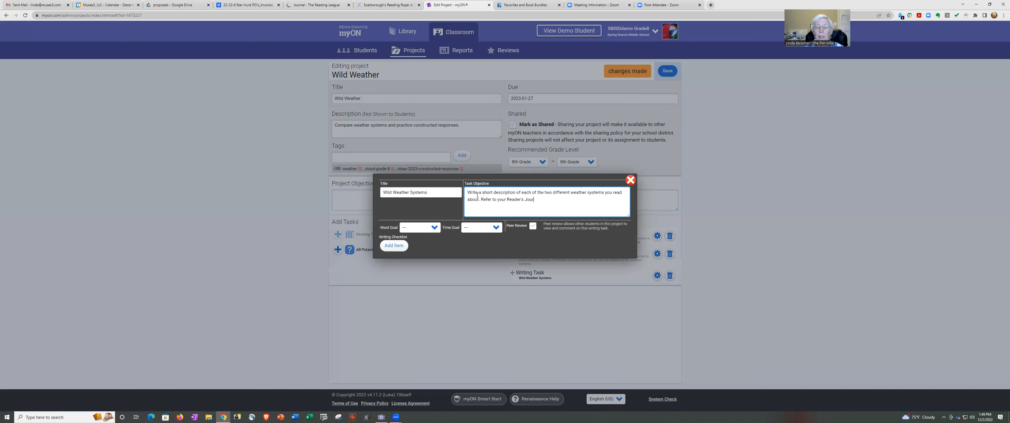
type("nal and provide evidence f")
key("BackSpace")
type("as")
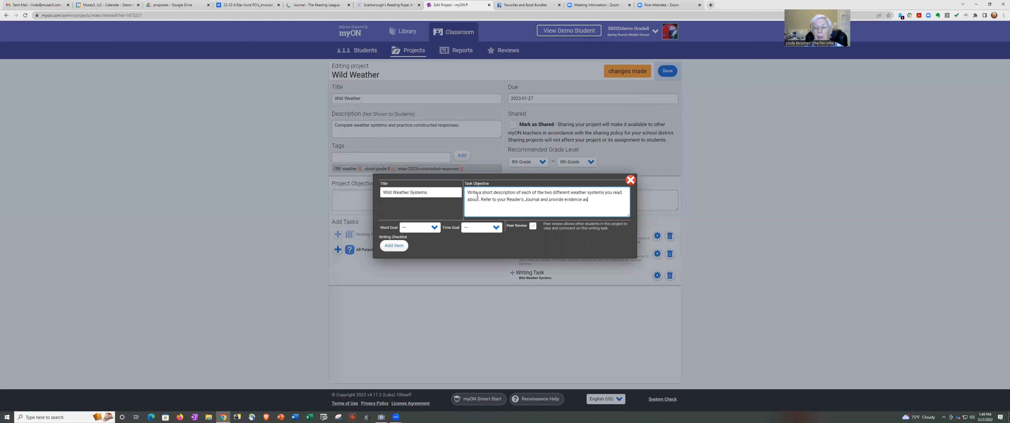
type(" to the casueuse of the weather")
type("event and the effects felt as a result of")
type("the weather event.")
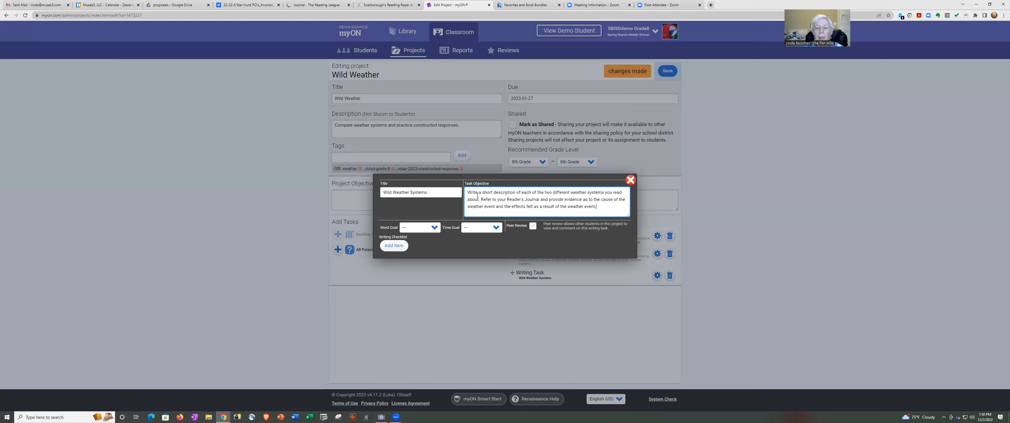
Review the word and time goal options, leave the time goal unset, and save the task.
left_click(435, 229)
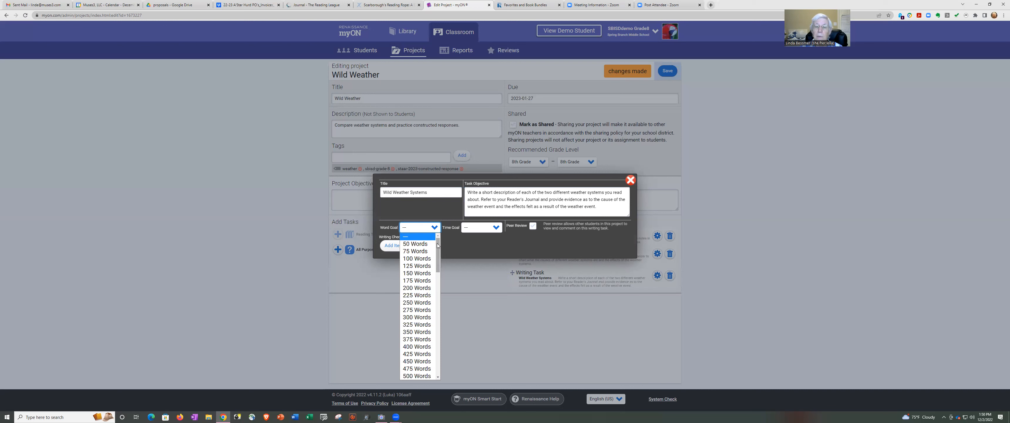
left_click(496, 228)
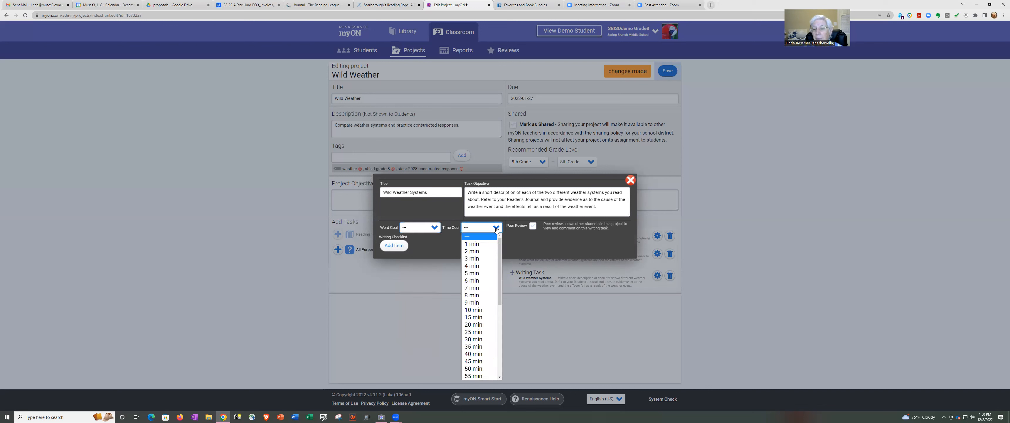
left_click(435, 246)
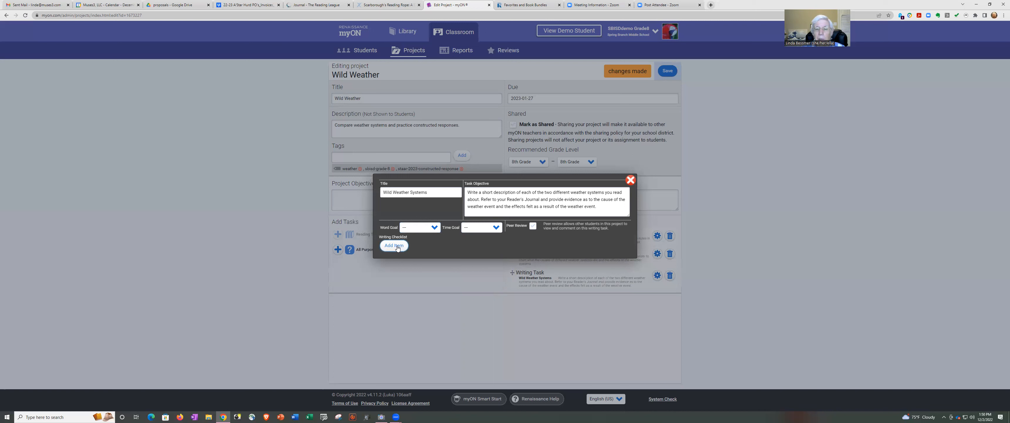
left_click(630, 180)
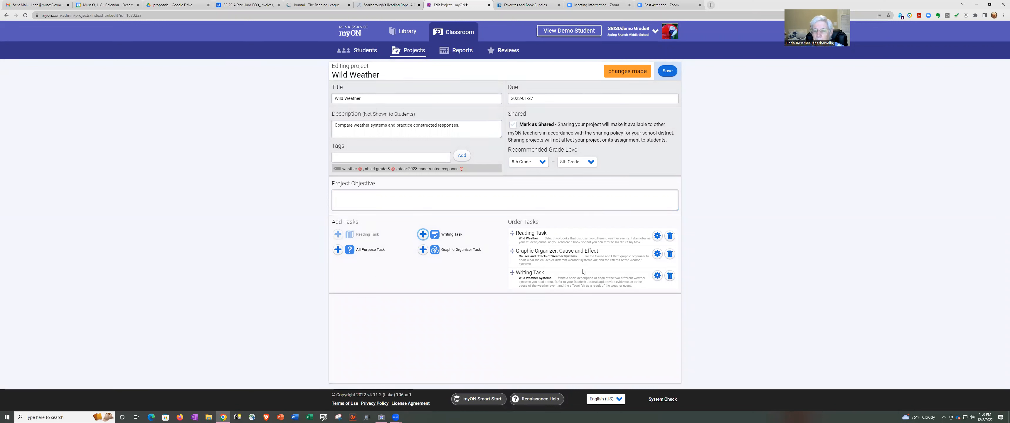
Share the project with other district teachers and save Wild Weather.
left_click(513, 125)
left_click(667, 71)
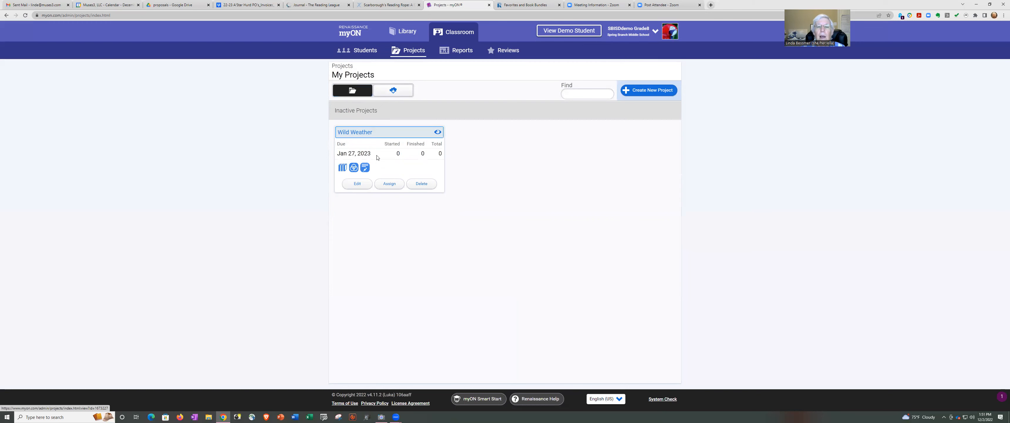
Assign Wild Weather to both demo students from My Roster and apply the assignment.
left_click(389, 184)
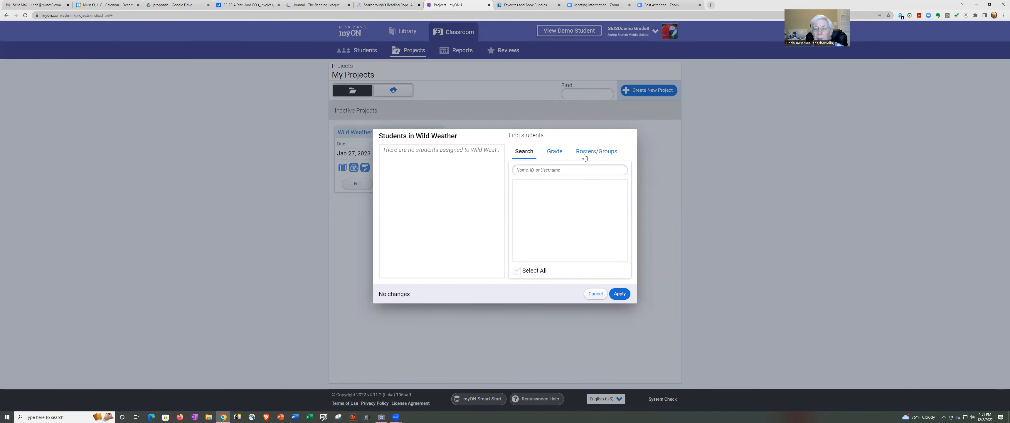
left_click(595, 154)
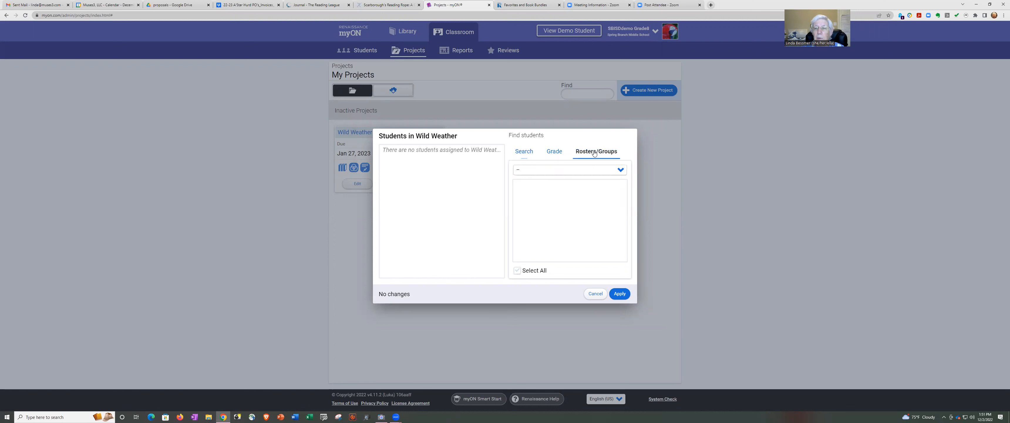
left_click(620, 170)
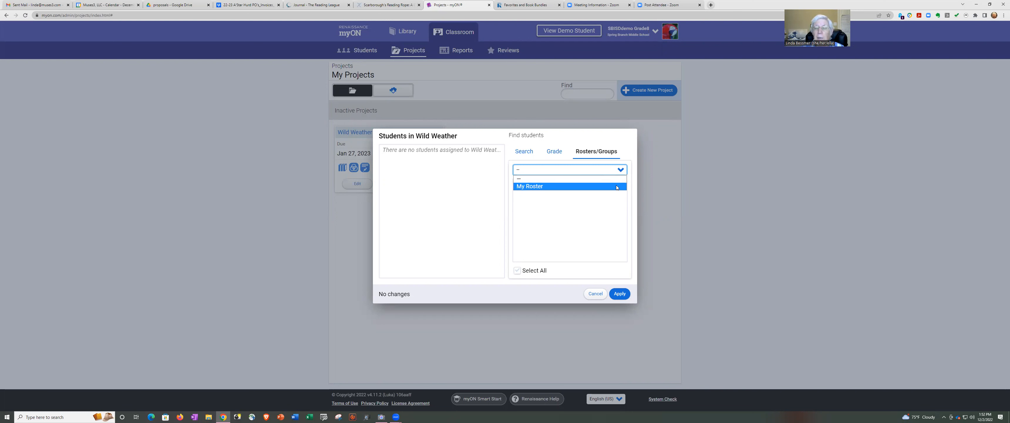
left_click(617, 187)
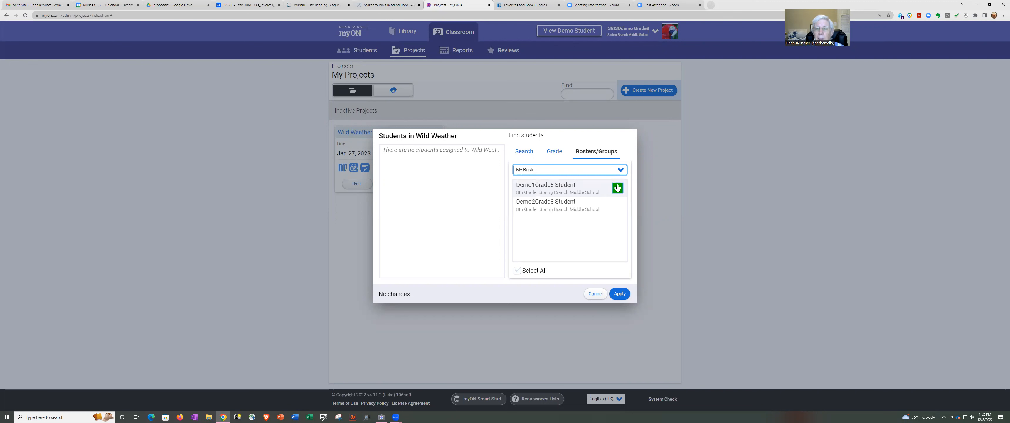
left_click(619, 188)
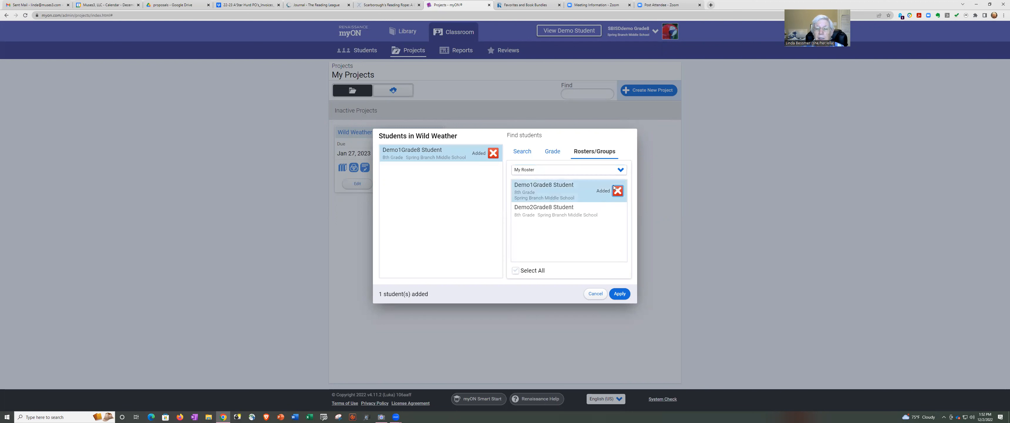
mouse_move(618, 212)
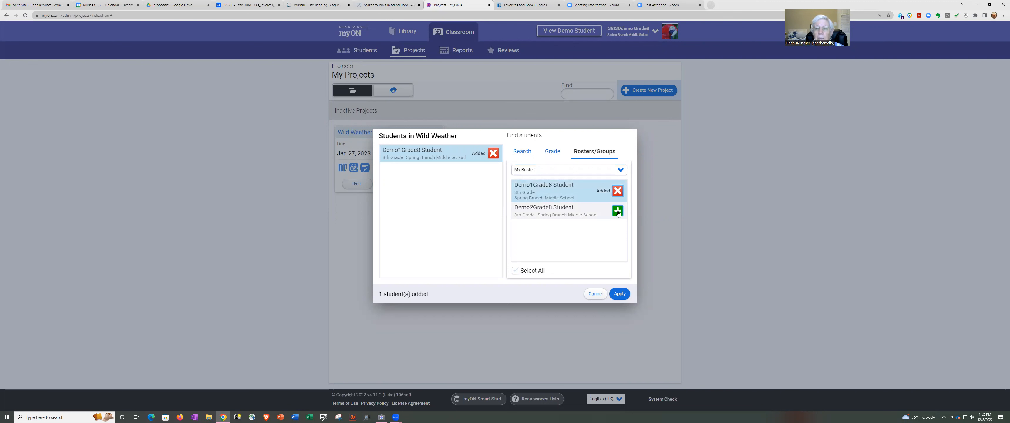
left_click(618, 211)
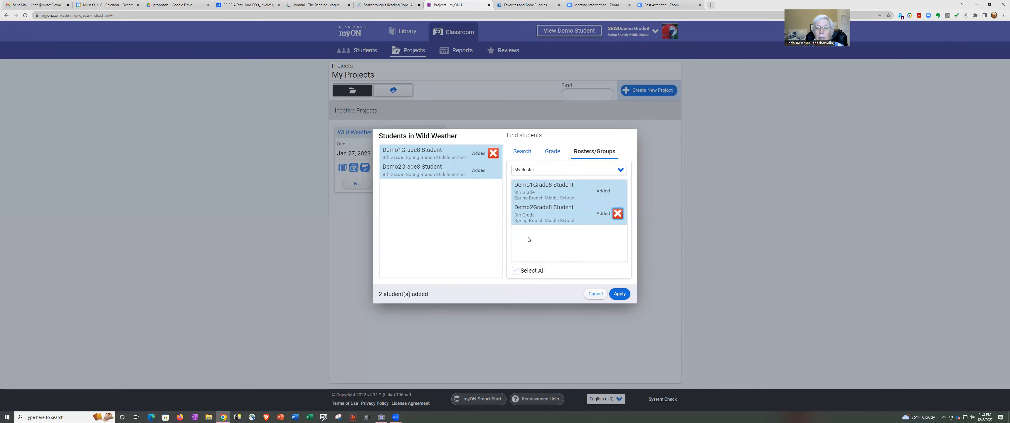
left_click(516, 272)
left_click(619, 295)
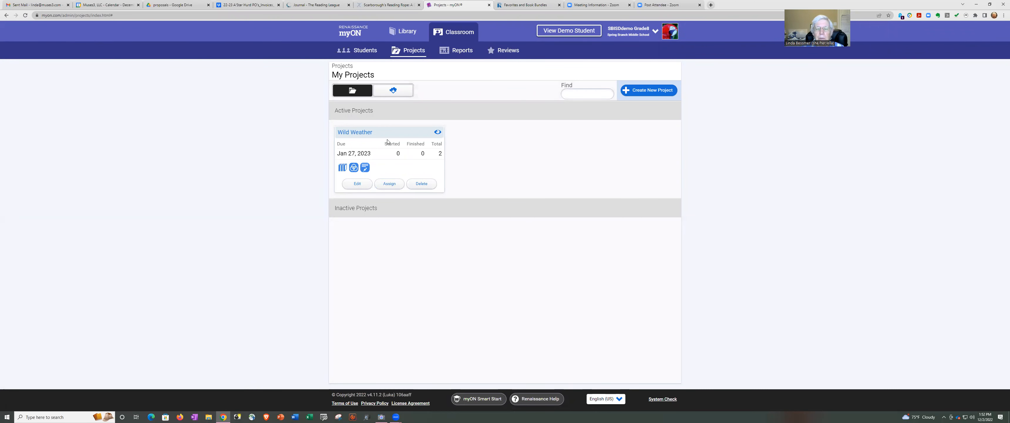
Open Wild Weather's task view and browse the Causes and Effects and Wild Weather Systems tasks.
left_click(437, 133)
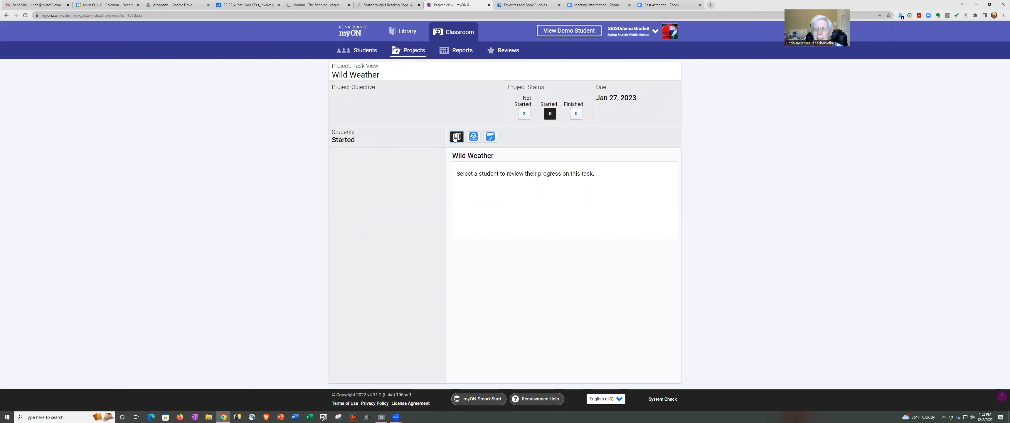
left_click(474, 136)
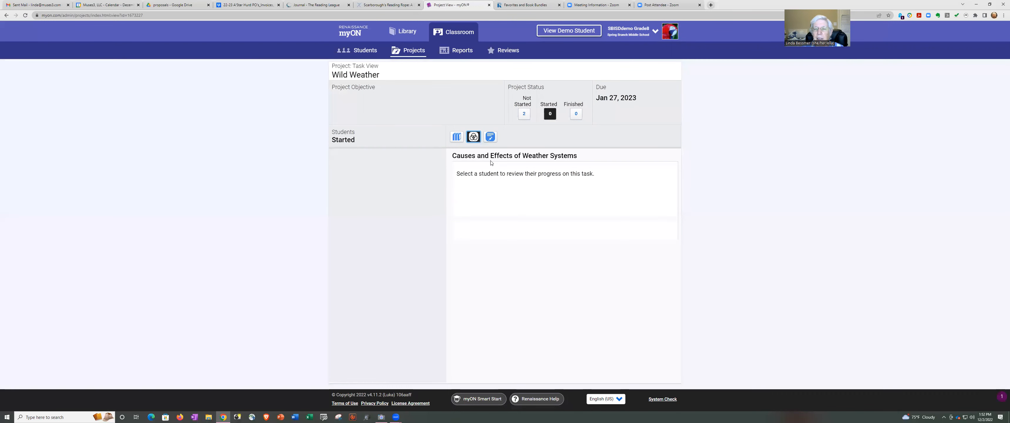
left_click(490, 138)
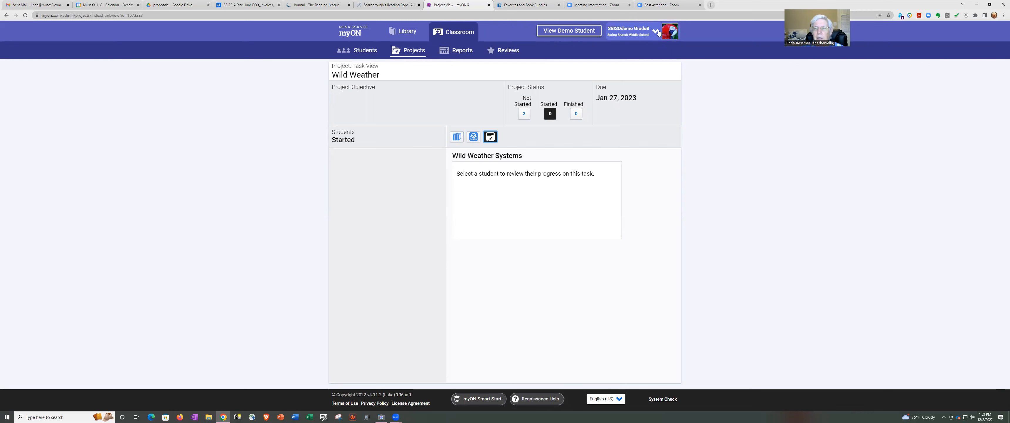
left_click(658, 32)
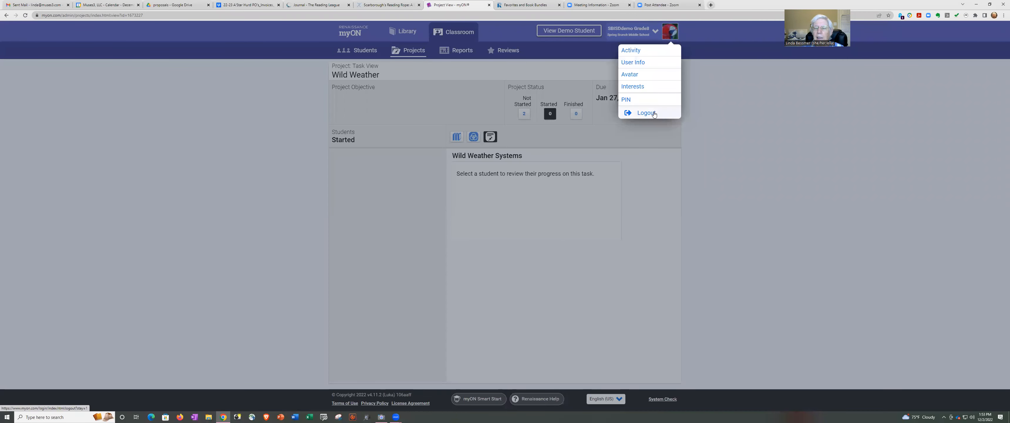
Log out and sign in with the demo student's username and password, retrying after a failed attempt.
left_click(654, 113)
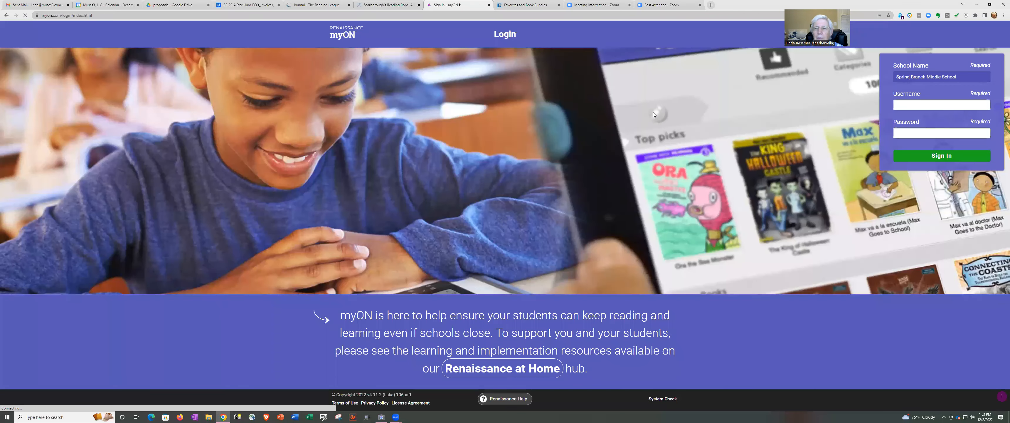
left_click(929, 105)
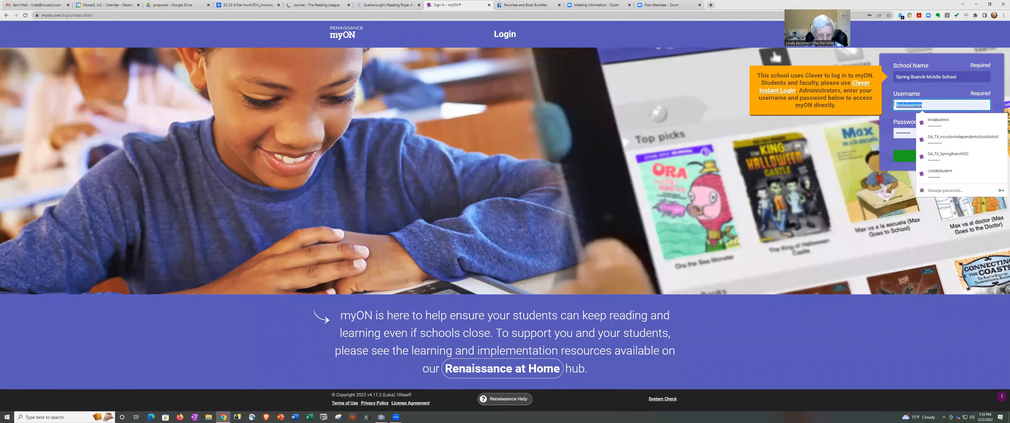
type("G8dem")
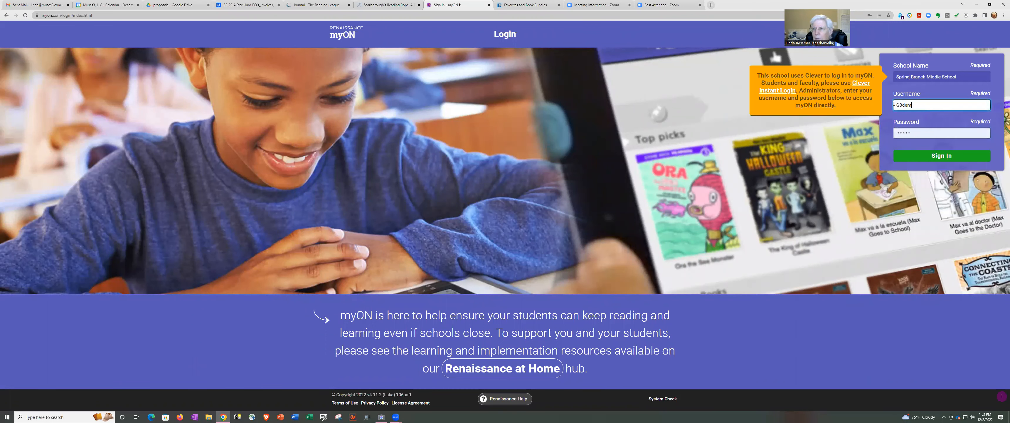
type("ostudent1")
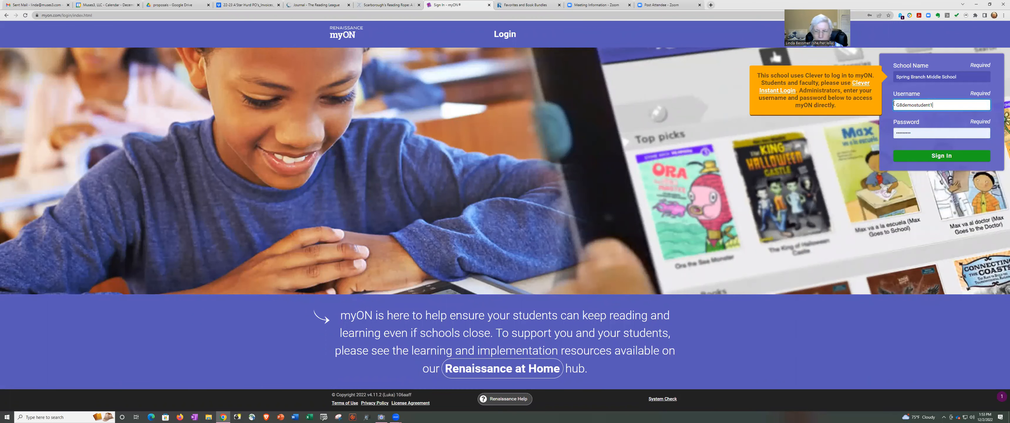
left_click(922, 135)
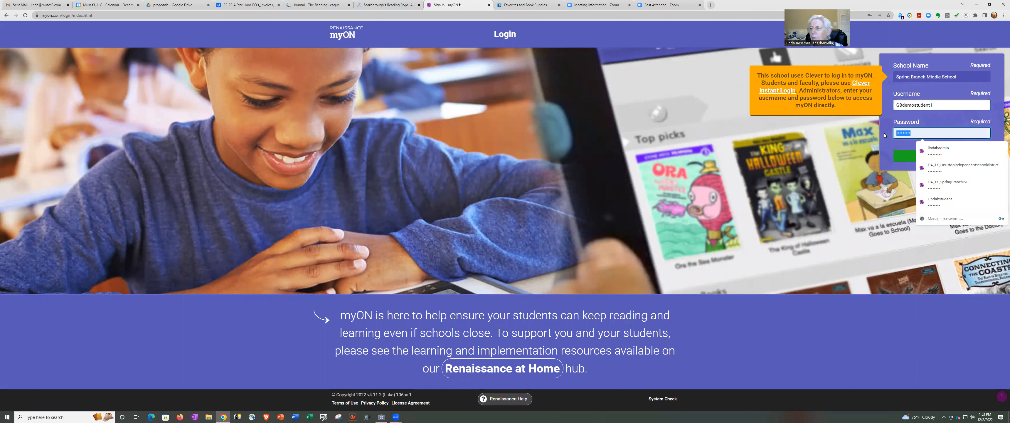
type("•••••••")
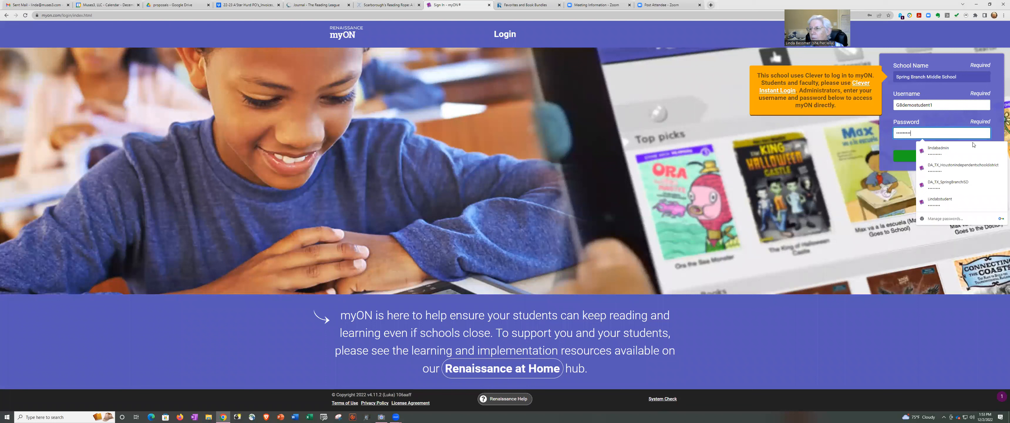
left_click(909, 157)
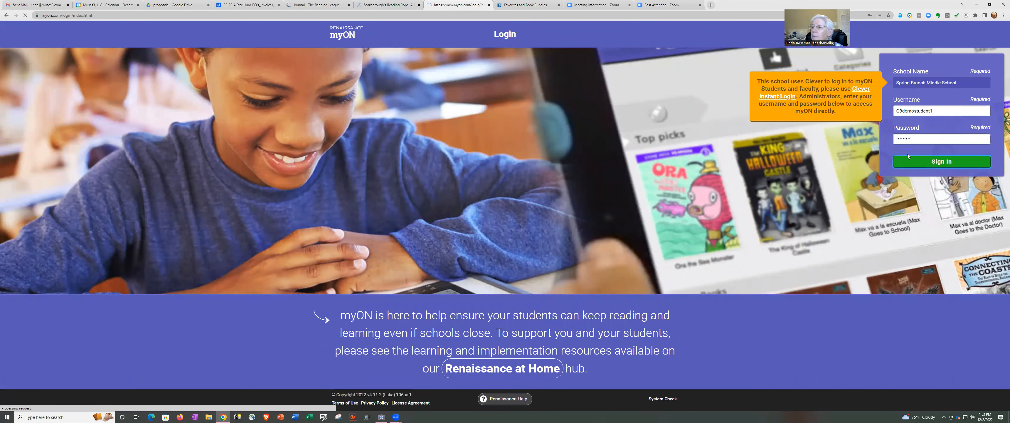
left_click(917, 132)
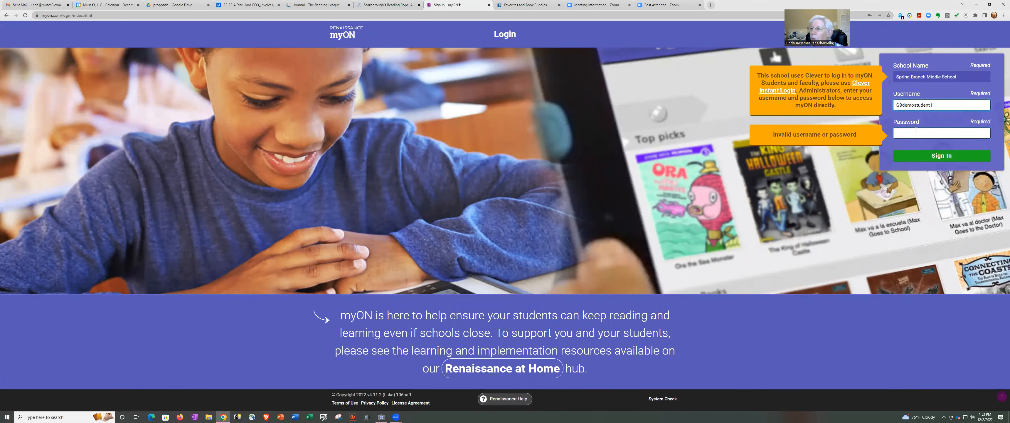
type("••••••")
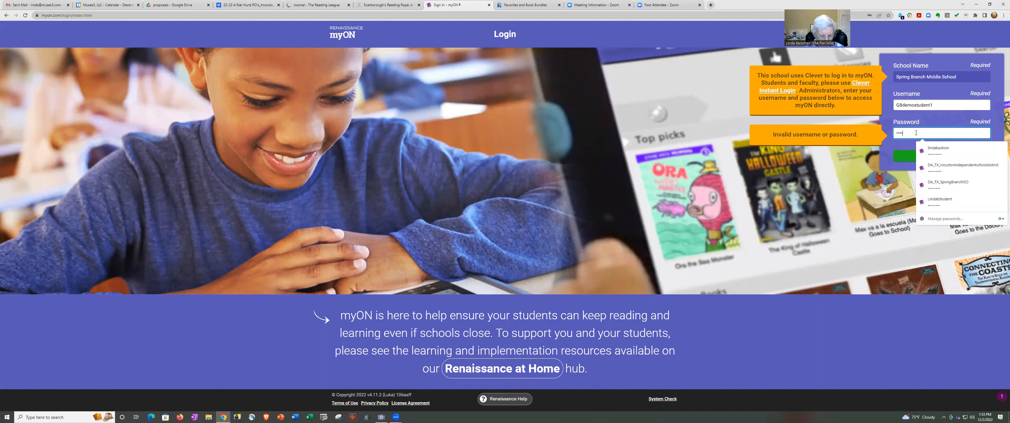
left_click(909, 156)
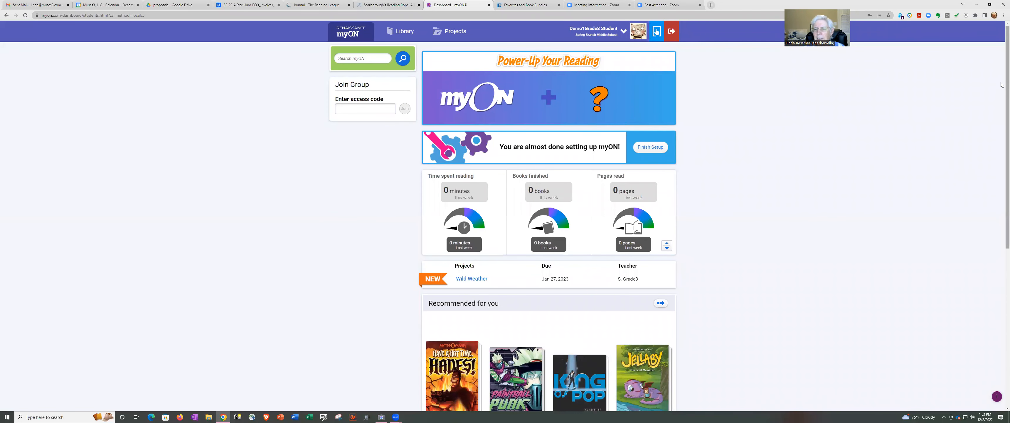
Scroll the student dashboard and open Wild Weather from the Projects list.
scroll(624, 259, "down", 5)
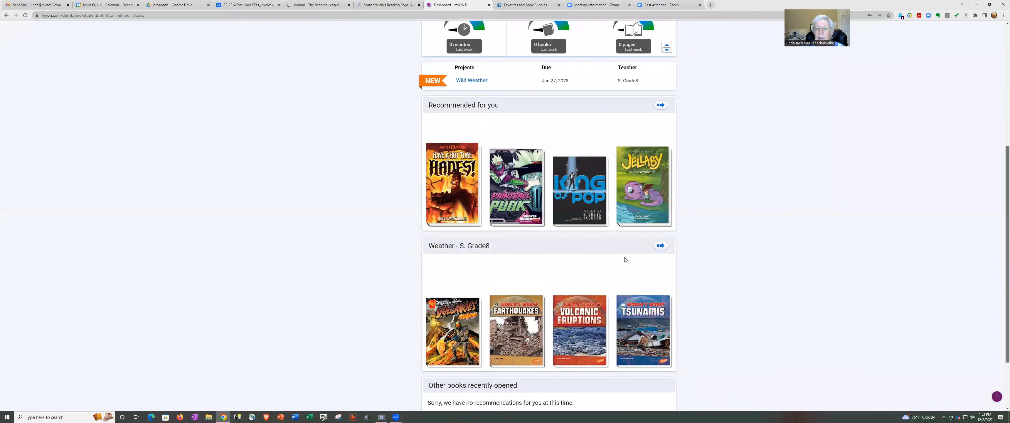
scroll(602, 256, "down", 1)
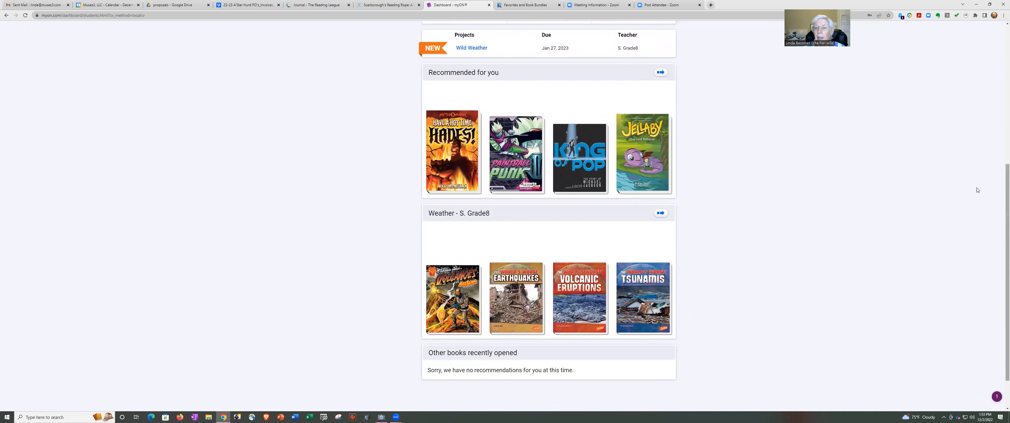
scroll(978, 190, "up", 5)
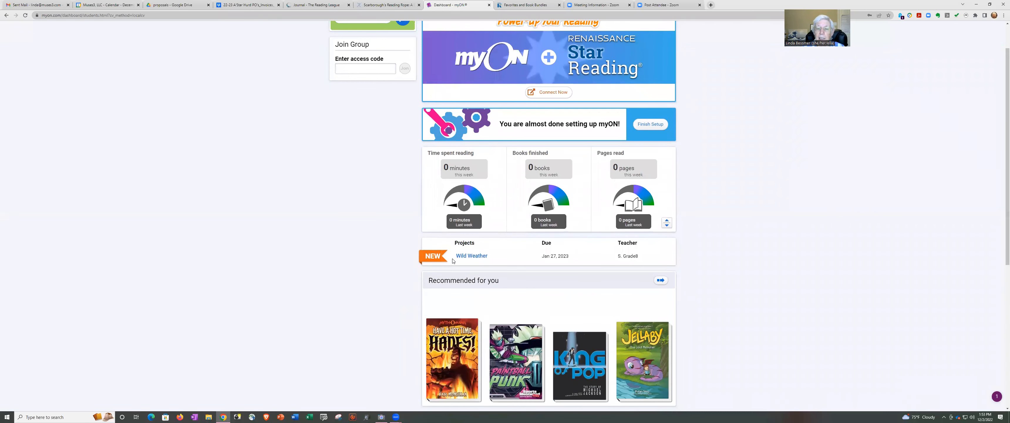
left_click(480, 256)
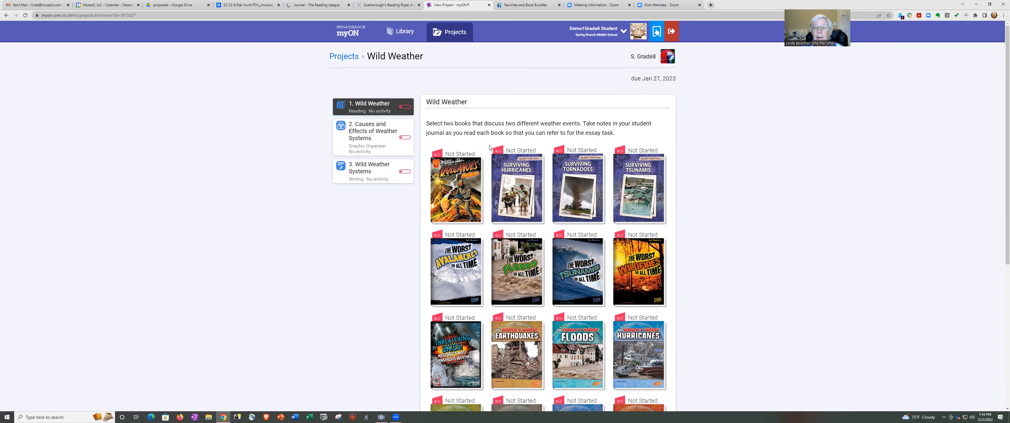
Open Surviving Tornadoes, go to the Introduction, and play then stop the read-aloud.
left_click(574, 202)
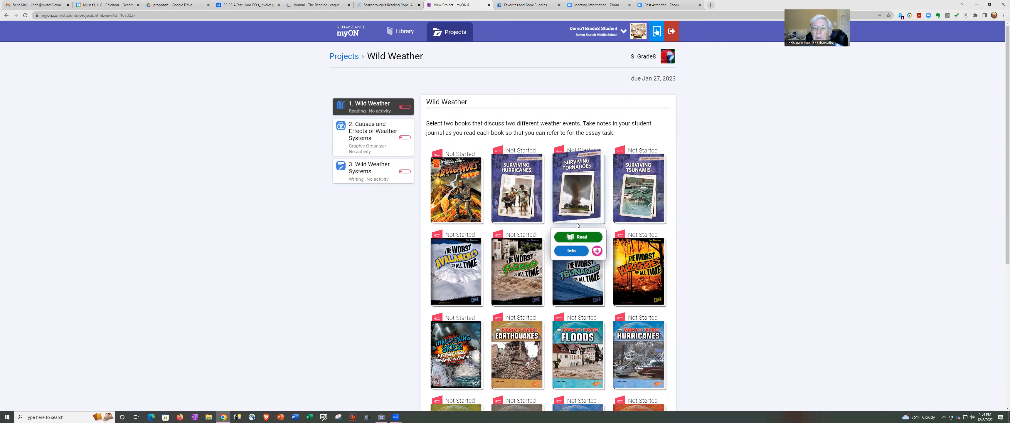
left_click(580, 237)
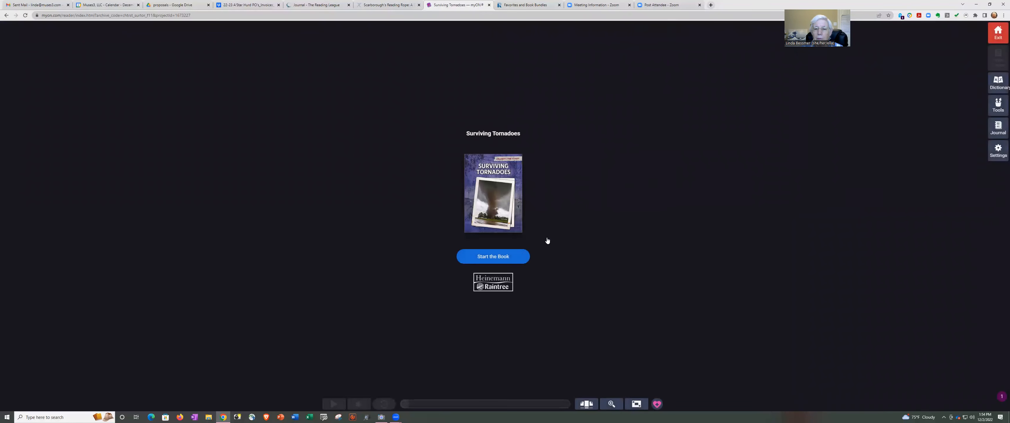
left_click(522, 256)
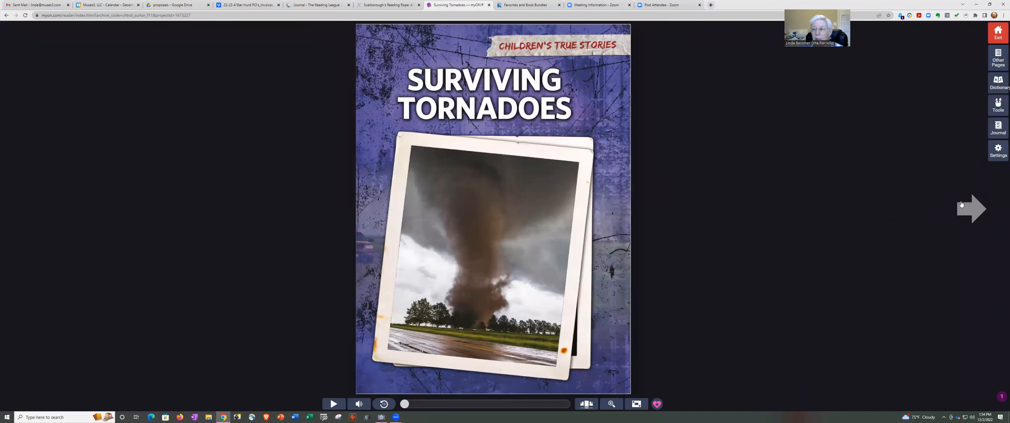
left_click(962, 204)
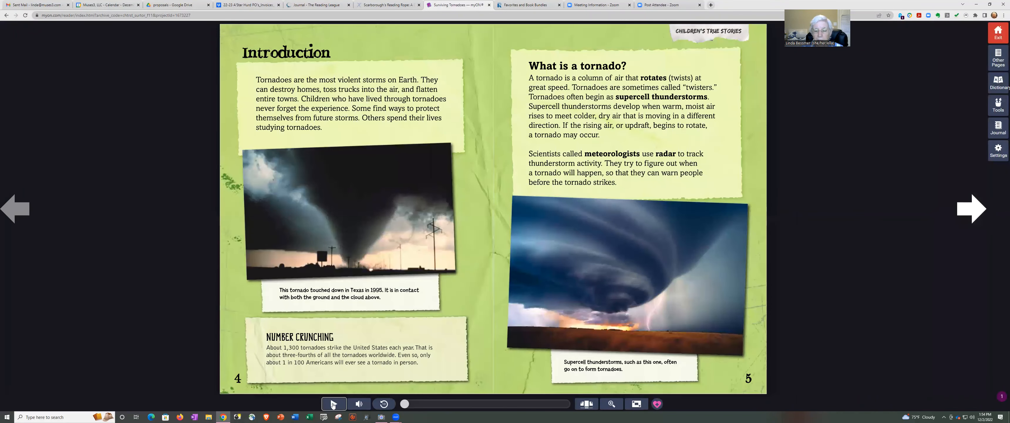
left_click(333, 404)
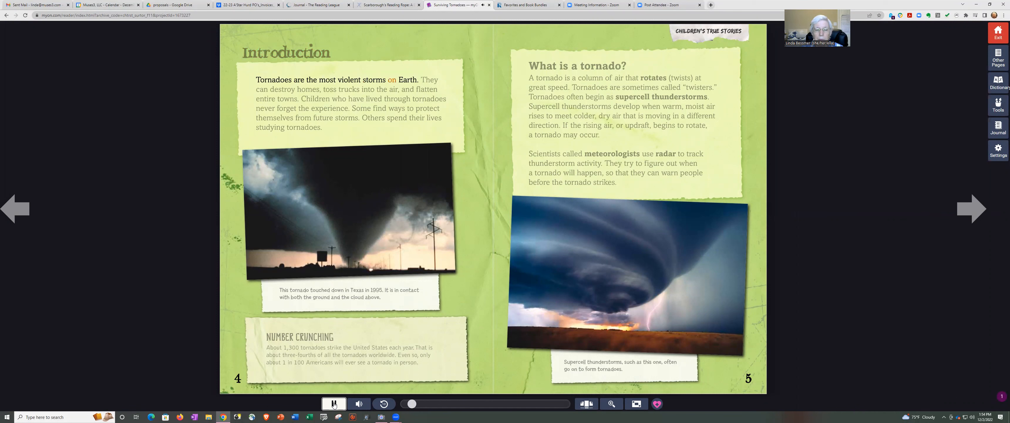
left_click(333, 404)
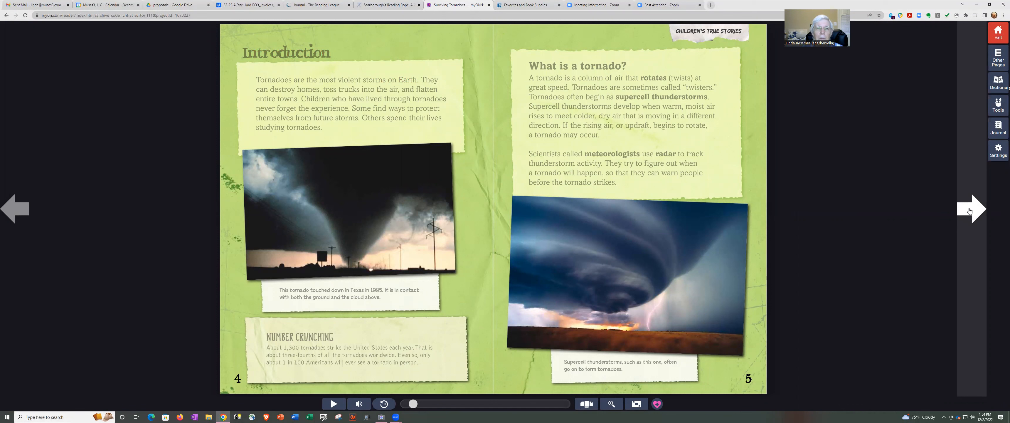
Page ahead past Fargo, North Dakota to the Super Outbreak pages, then exit to the project.
left_click(969, 211)
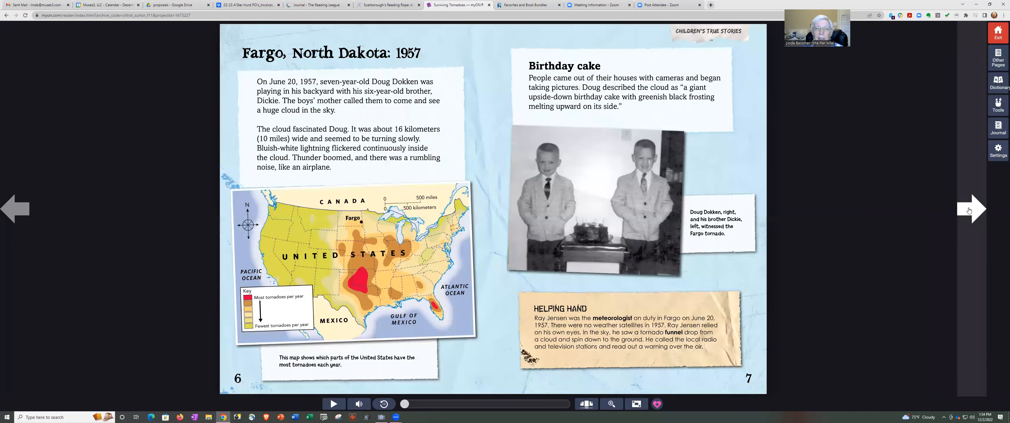
left_click(969, 211)
left_click(969, 211)
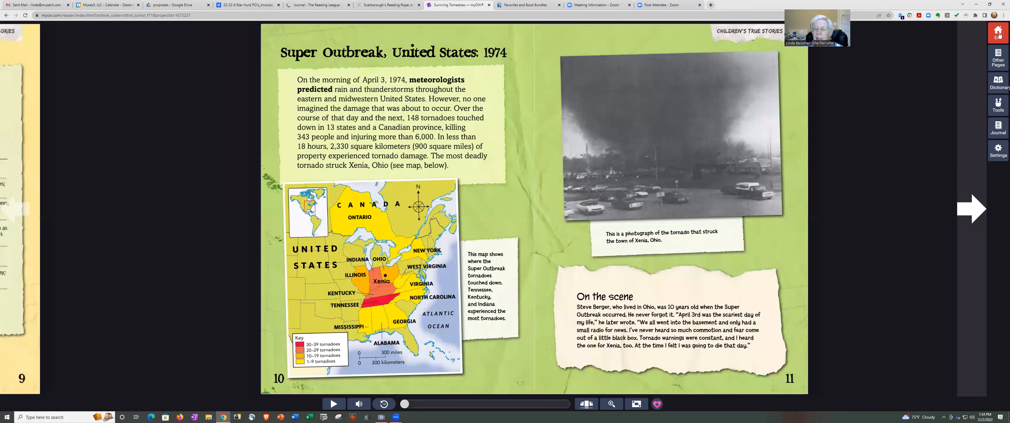
left_click(996, 36)
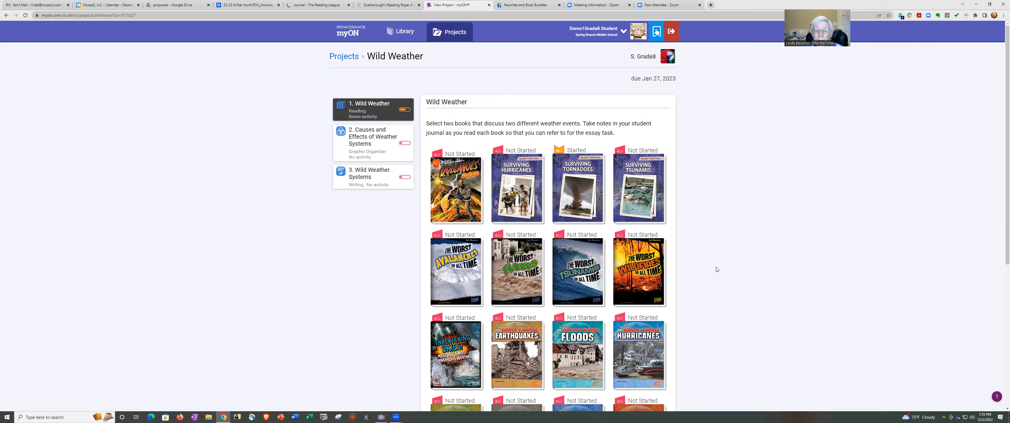
Open The Worst Avalanches of All Time to The Collapsed Glacier spread, pages 8–9, with annotation tools showing.
mouse_move(457, 280)
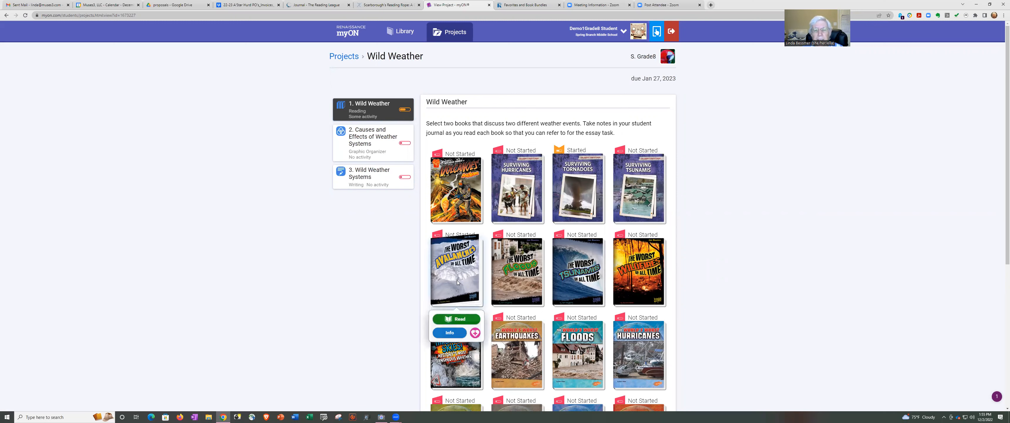
left_click(462, 320)
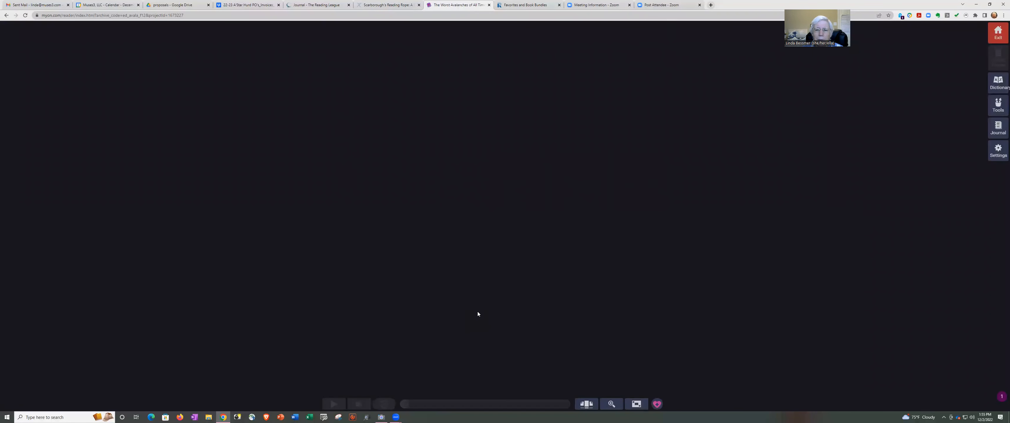
left_click(500, 261)
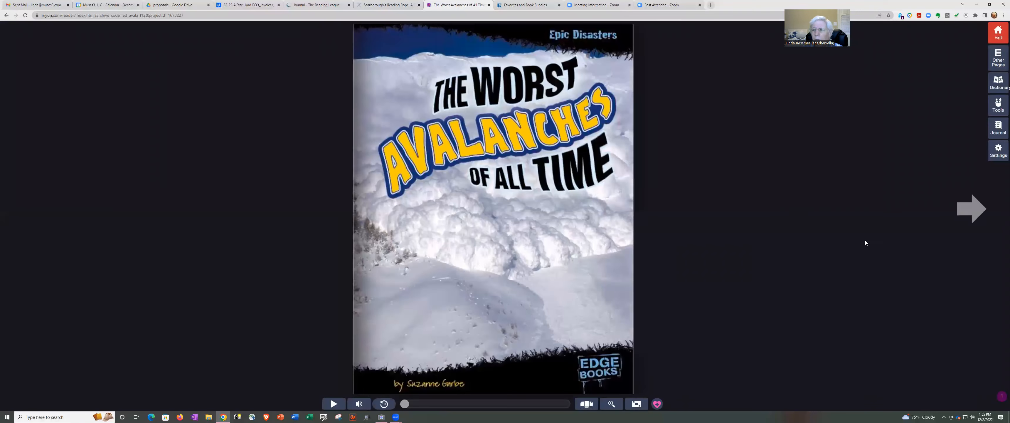
left_click(974, 205)
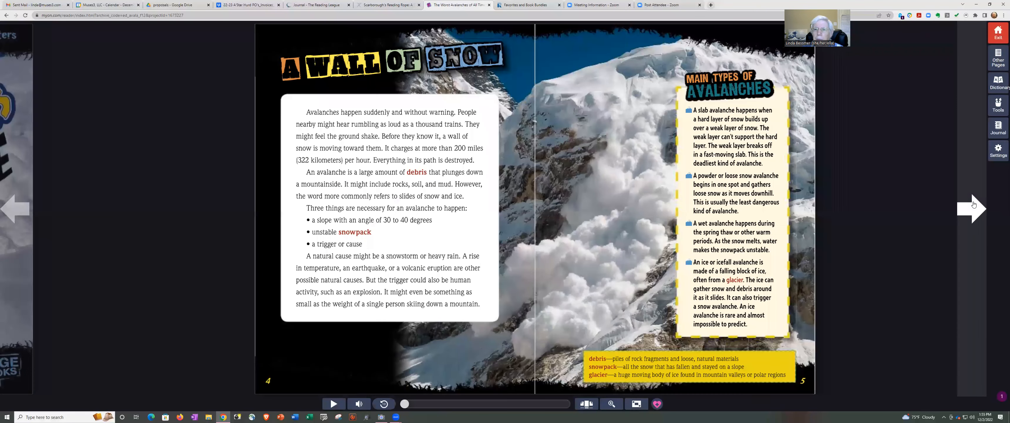
left_click(973, 209)
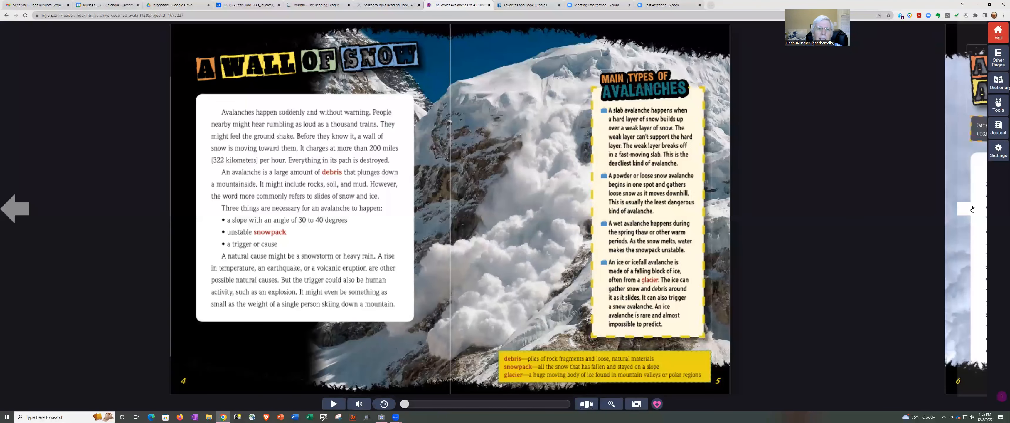
left_click(972, 209)
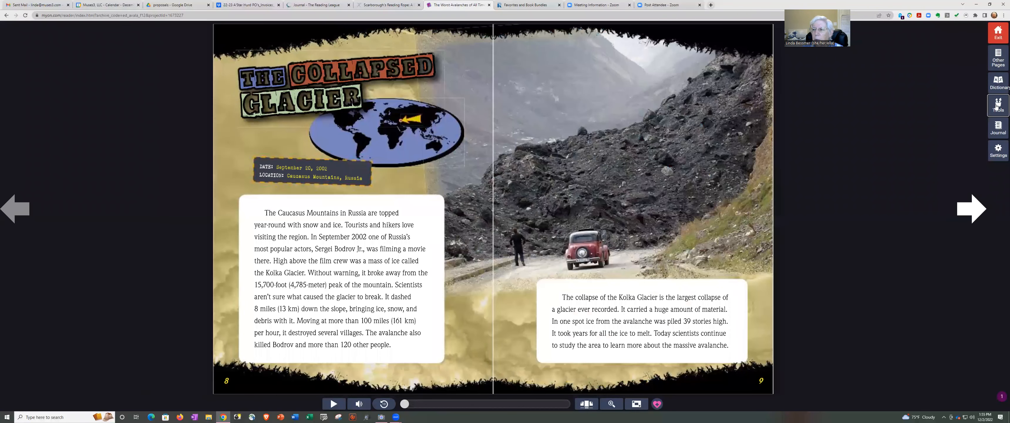
left_click(996, 106)
Circle the rock slide on page 9 in yellow and highlight the Kolka Glacier collapse sentence.
left_click(975, 31)
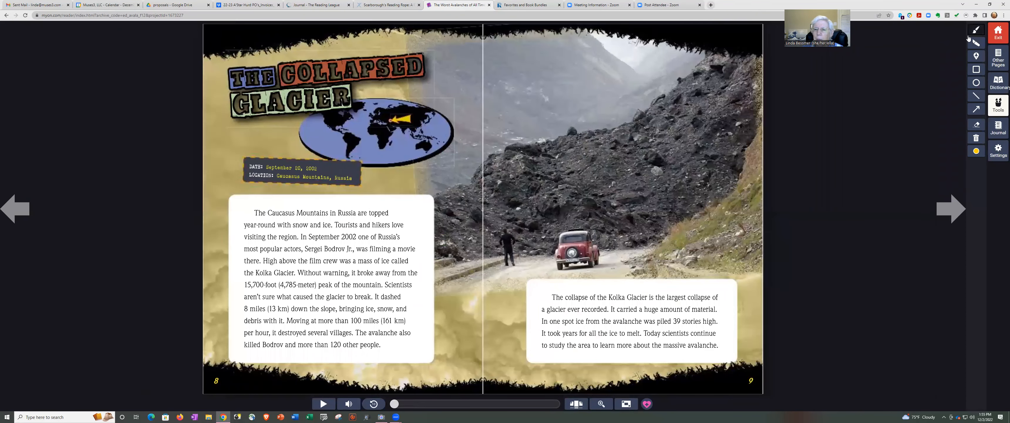
mouse_move(689, 114)
left_mouse_down()
mouse_move(701, 176)
mouse_move(718, 153)
mouse_move(714, 128)
left_mouse_up()
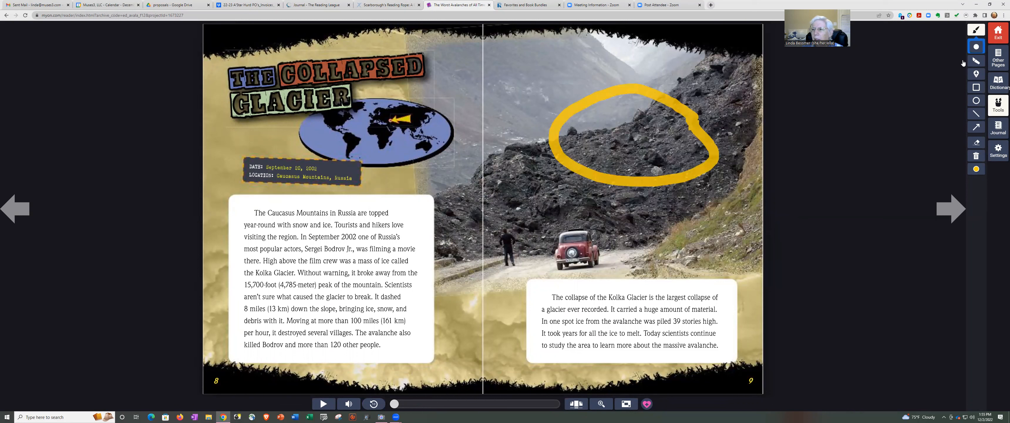
left_click(976, 62)
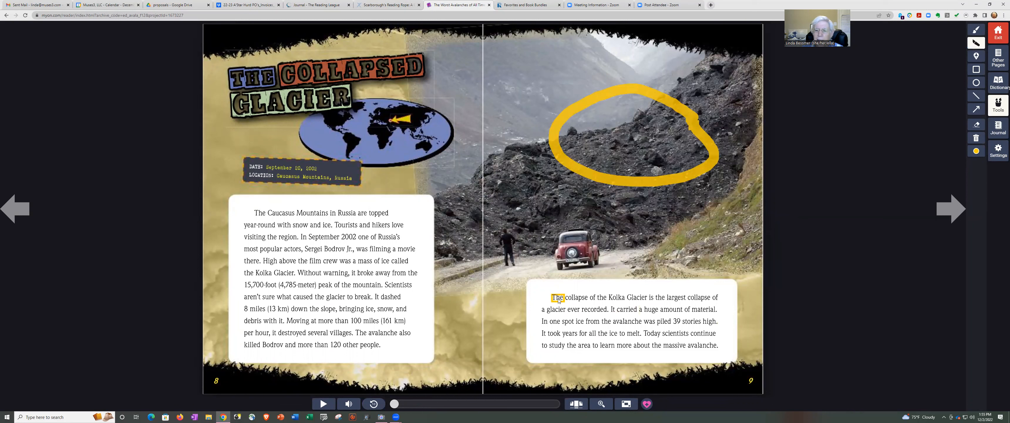
left_click_drag(554, 298, 600, 311)
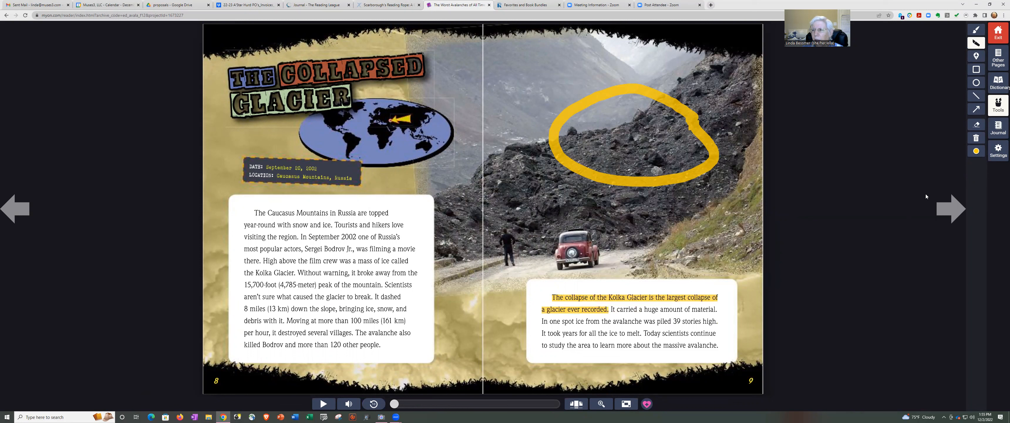
Create a journal entry titled 'Avalanches' containing the book's citation.
left_click(997, 126)
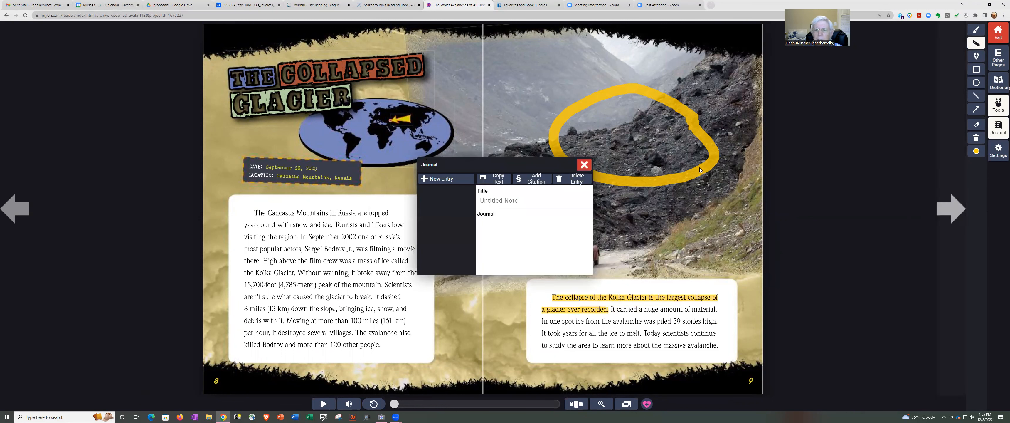
left_click(487, 202)
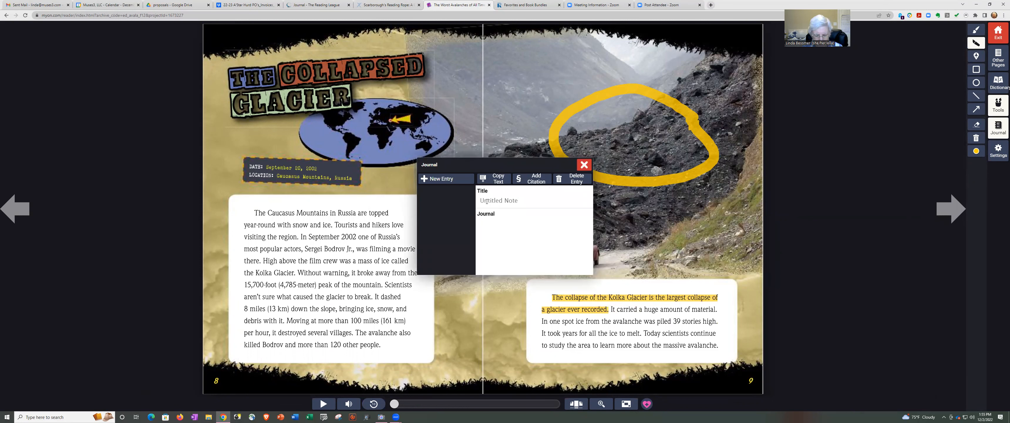
type("Avalanches")
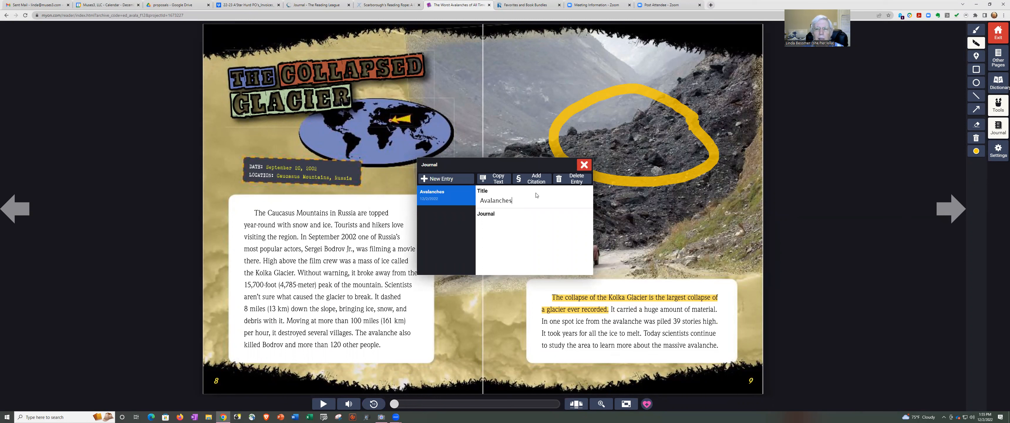
left_click(536, 179)
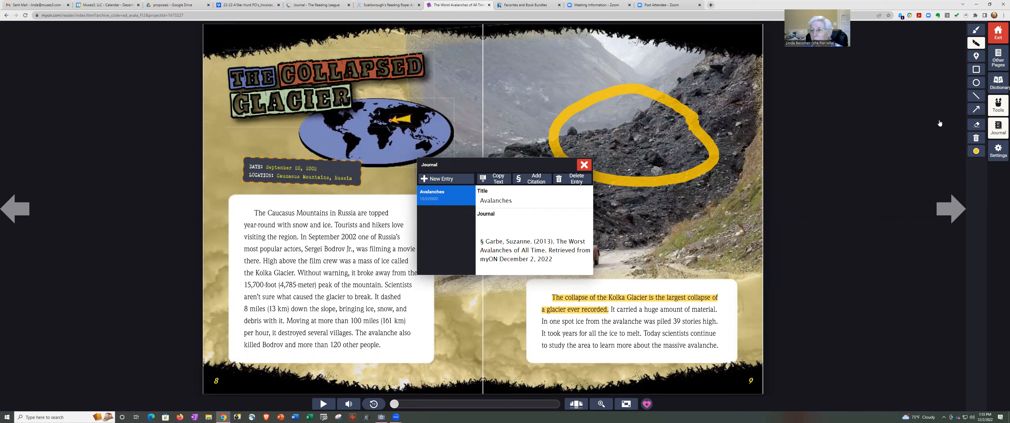
left_click(976, 56)
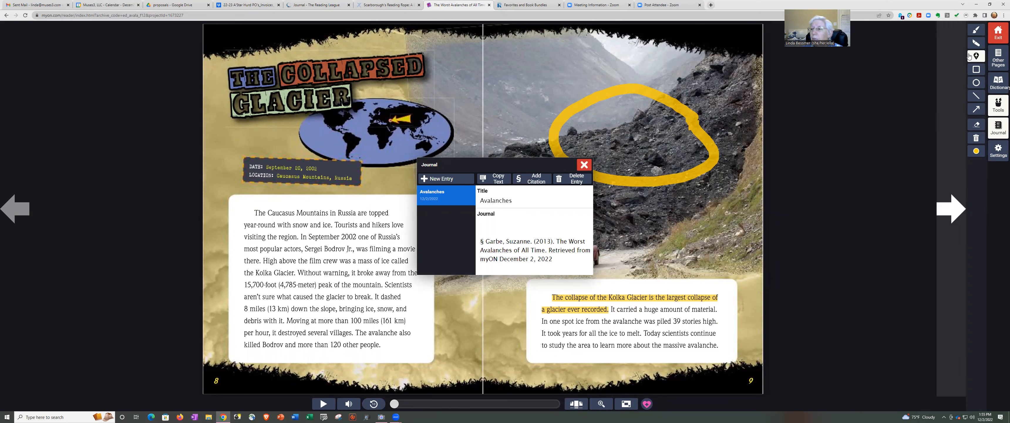
left_click(583, 165)
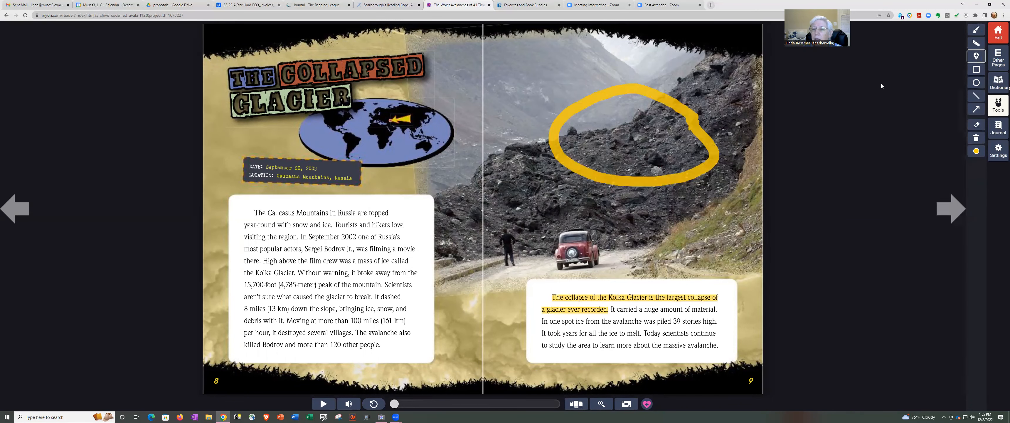
Pin a sticky note on the rock slide reading 'could be a good site for an avalance once there is snow', then exit.
left_click(720, 104)
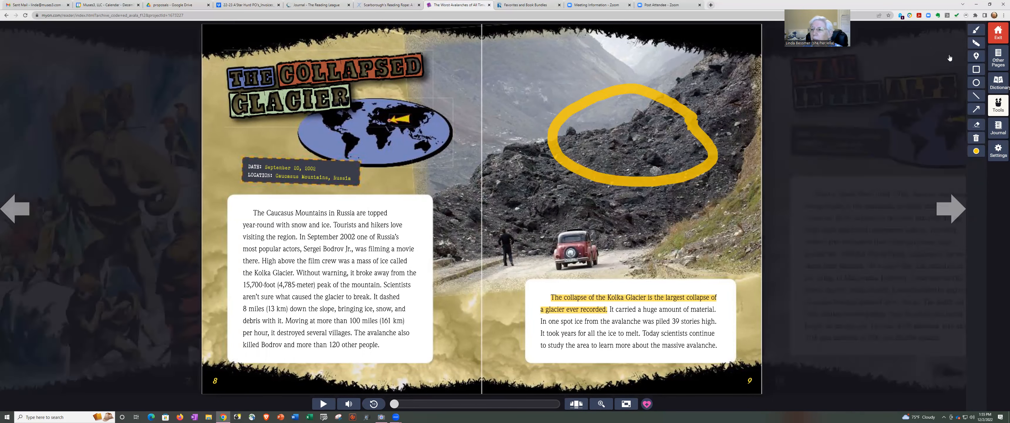
left_click(976, 56)
left_click(681, 104)
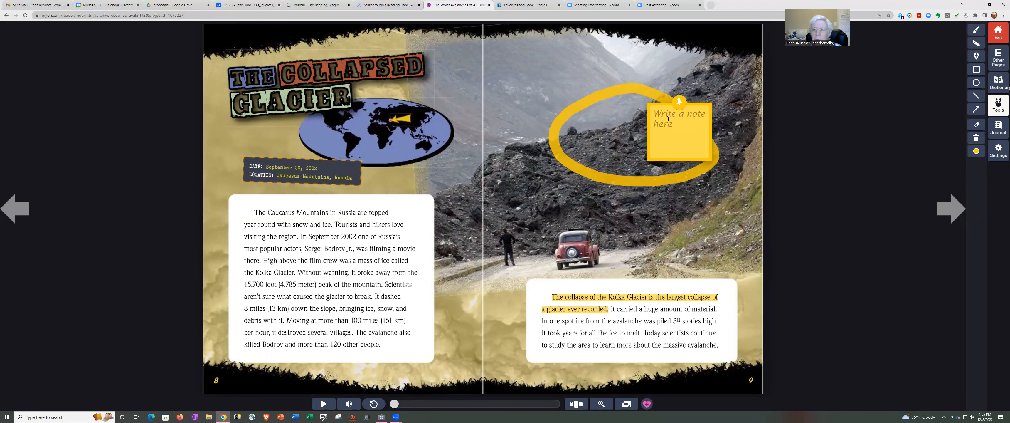
left_click(668, 118)
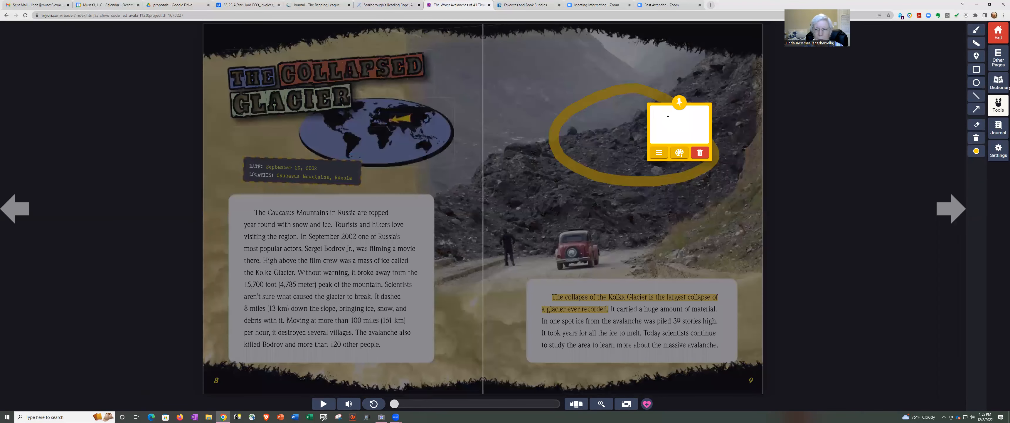
type("could")
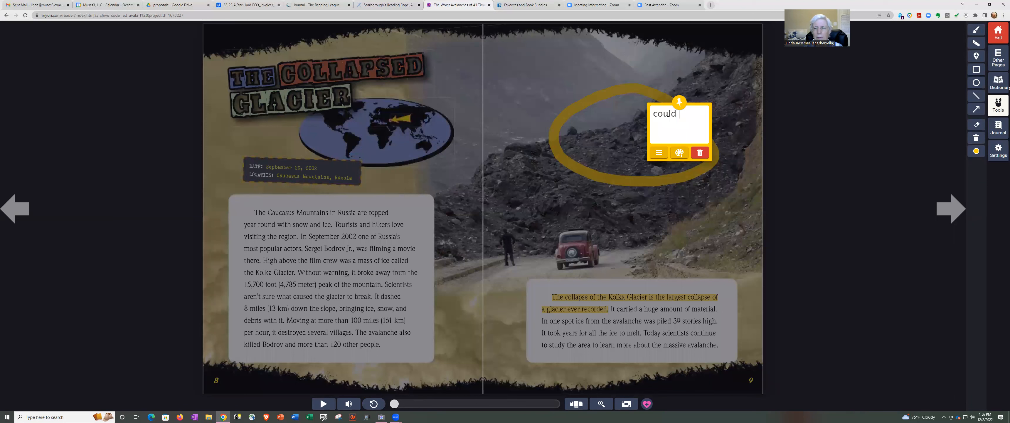
type(" be a good site for an avalance once there is snow")
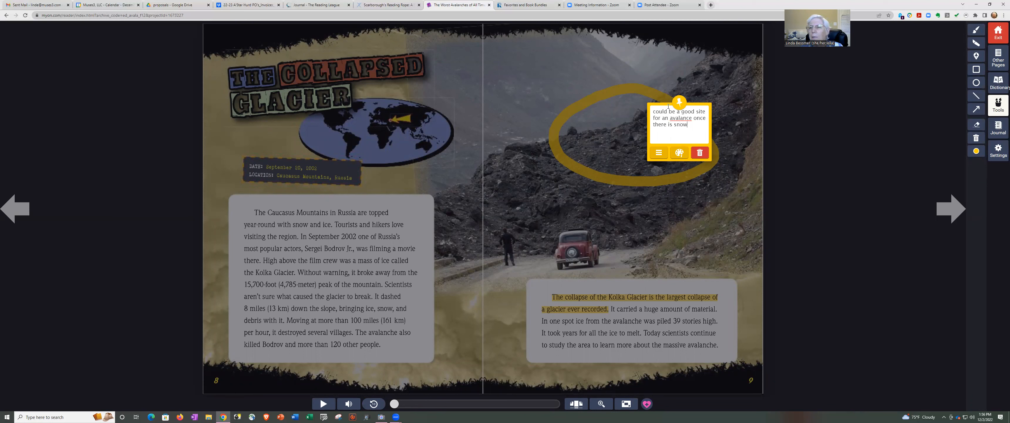
left_click(681, 102)
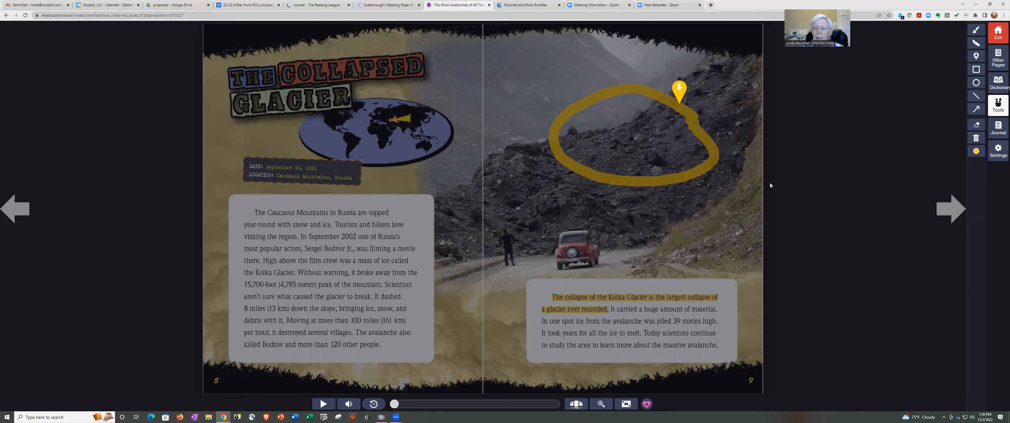
left_click(1000, 33)
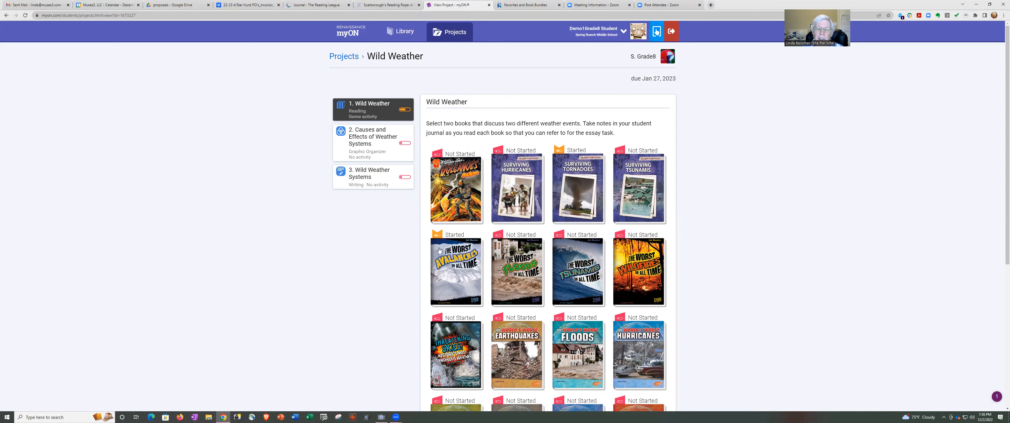
Open the Causes and Effects of Weather Systems task's cause and effect organizer chart.
left_click(362, 137)
left_click(469, 151)
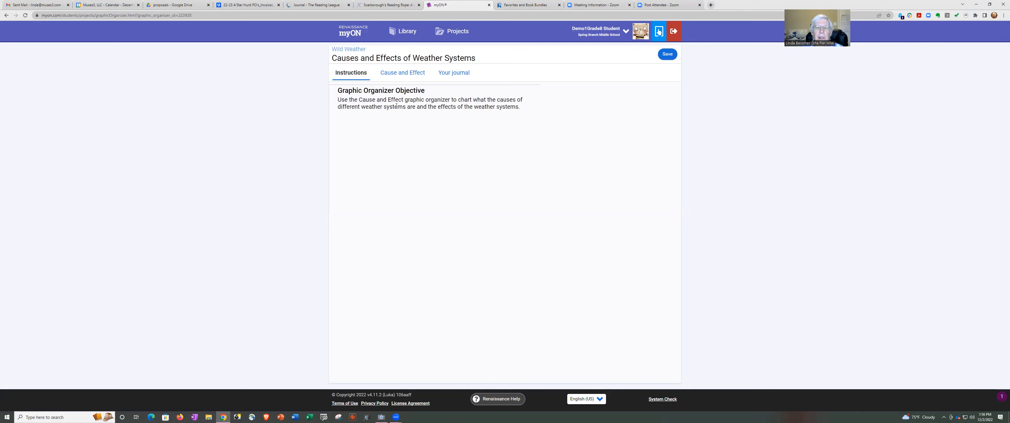
left_click(412, 75)
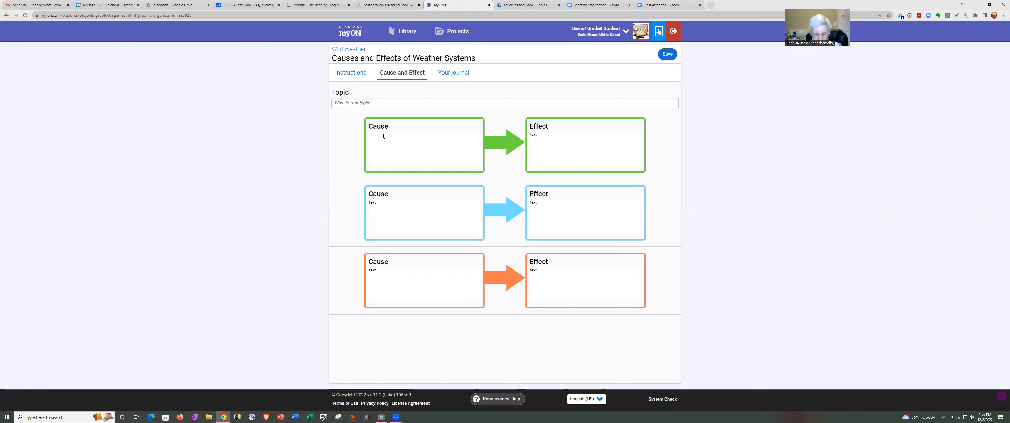
Enter Tornadoes and Avalanches as the first two causes and save the organizer.
type("To")
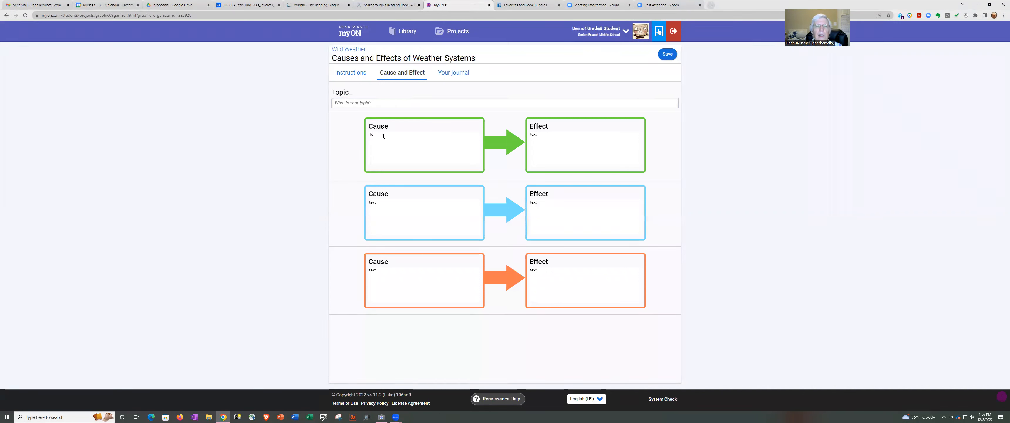
type("rnadoes")
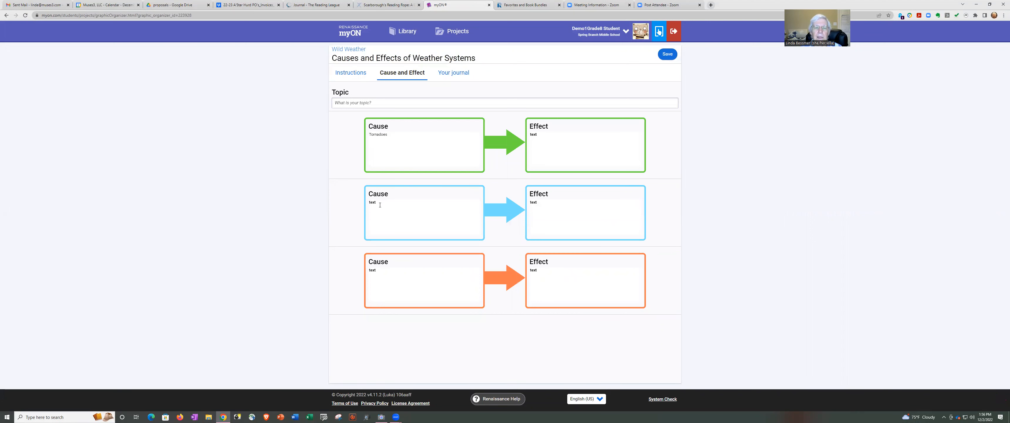
left_click(380, 205)
type("Avalanches")
left_click(451, 75)
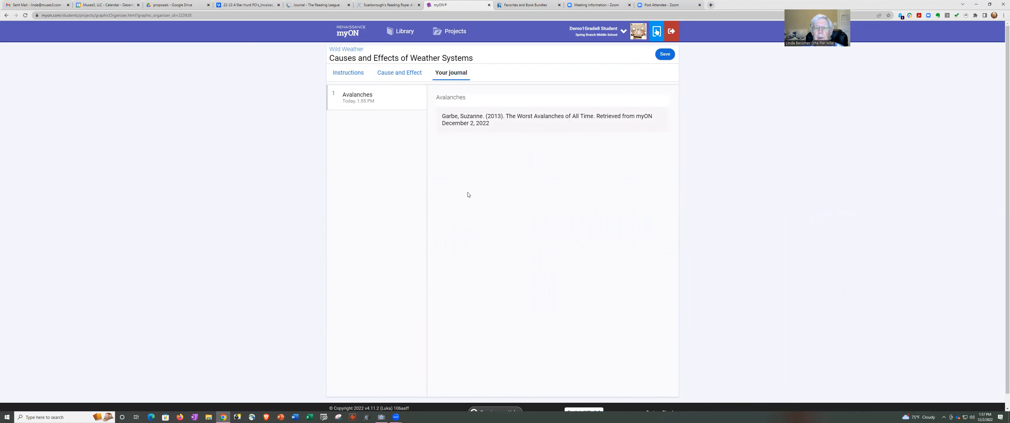
left_click(398, 76)
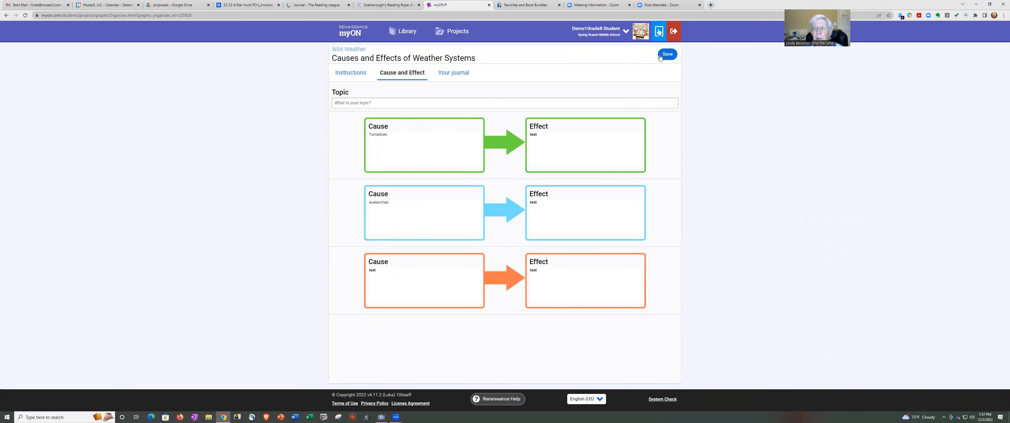
left_click(670, 55)
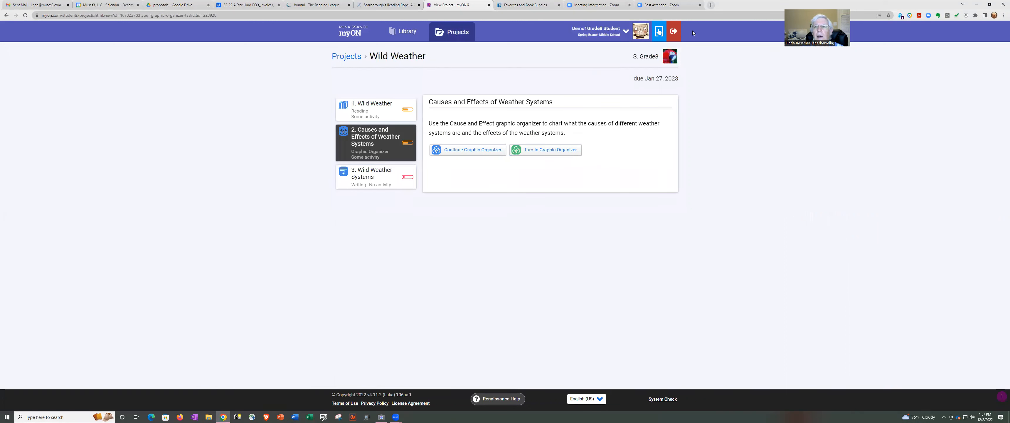
Log out of the student account and sign in with the teacher's username and password.
left_click(678, 32)
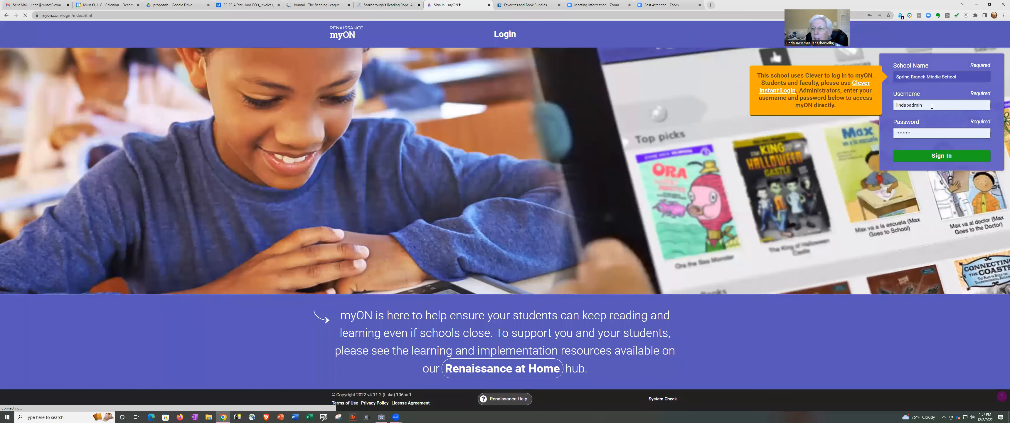
left_click(932, 106)
key("ctrl+a")
type("G")
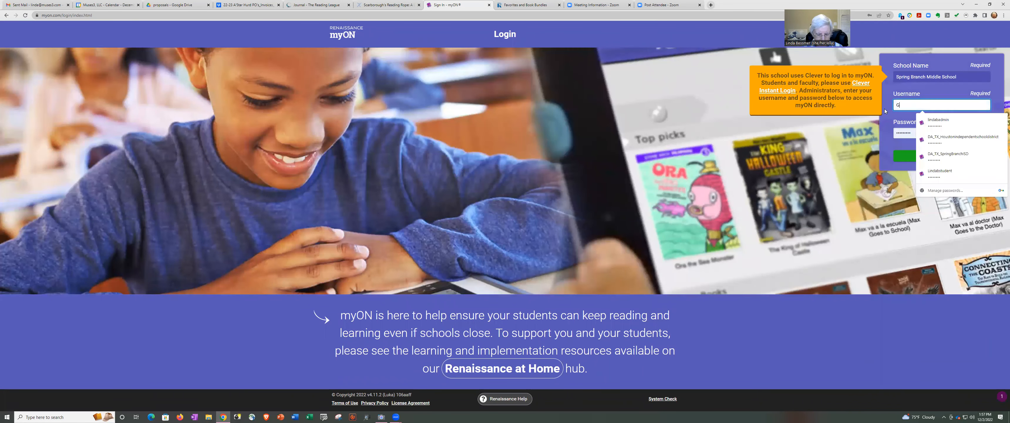
type("8demoteacher")
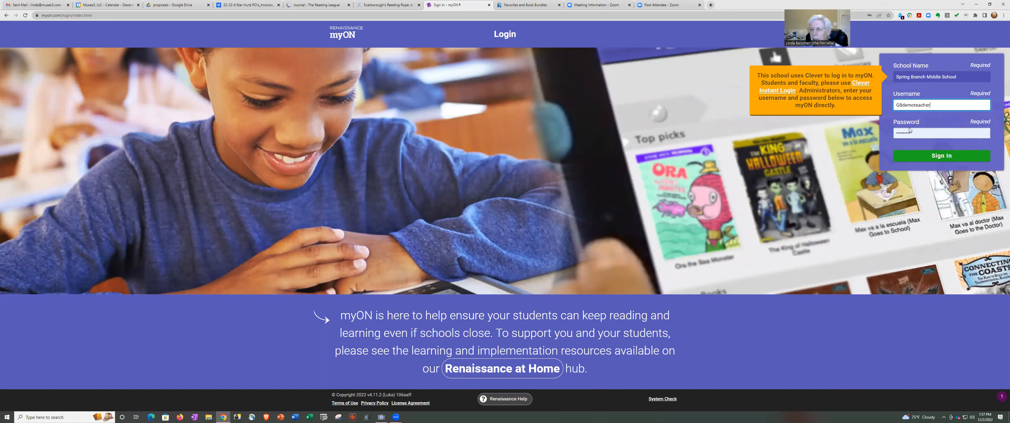
key("Tab")
key("ctrl+v")
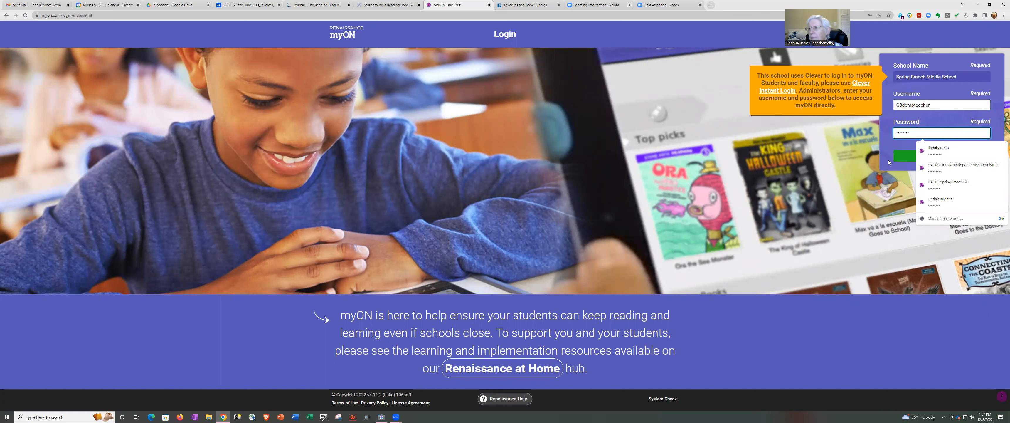
left_click(904, 159)
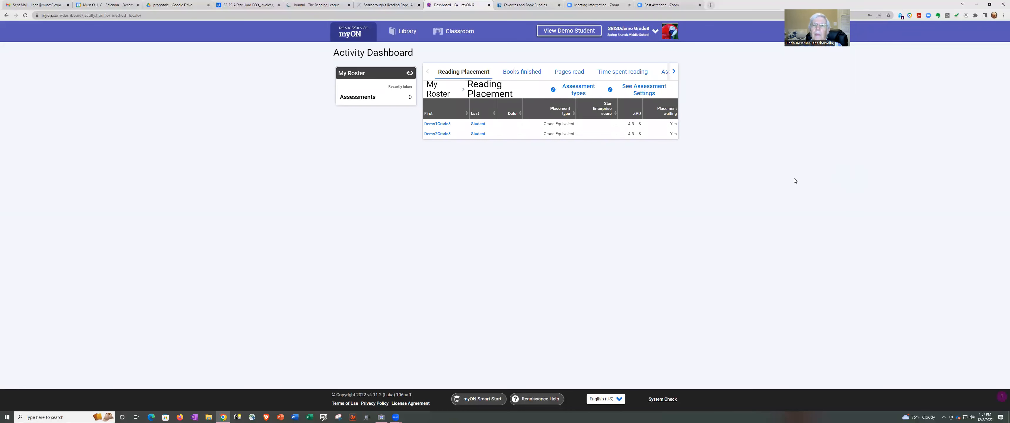
Go to Classroom > Projects and view the Wild Weather project card's progress.
left_click(454, 35)
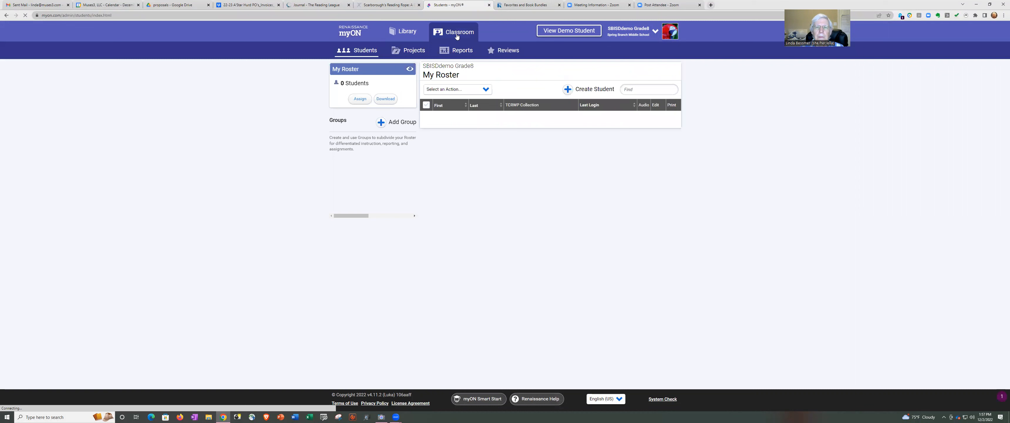
left_click(416, 51)
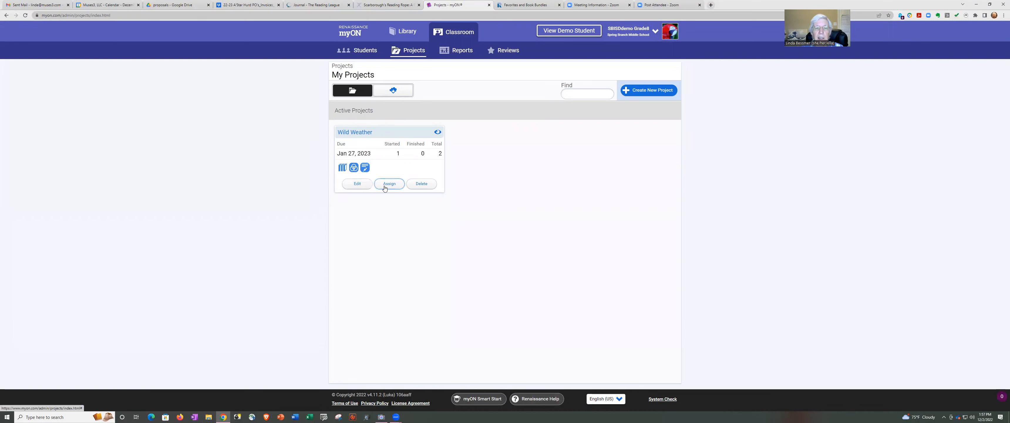
left_click(439, 132)
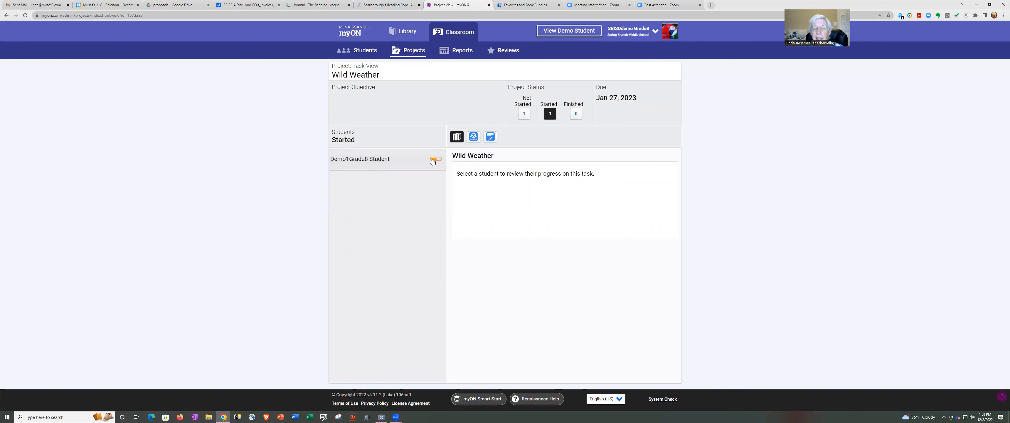
Check the started student's book progress, cause and effect organizer, and Wild Weather Systems writing task.
left_click(375, 161)
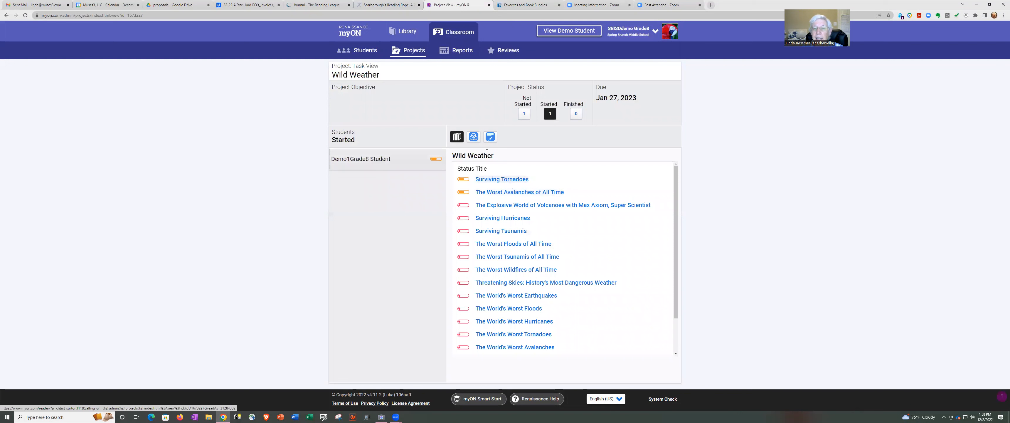
left_click(474, 136)
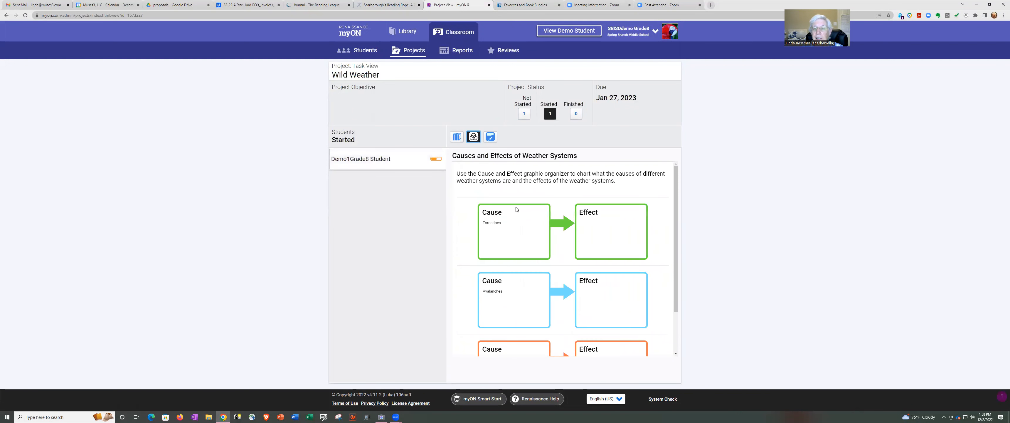
left_click(491, 136)
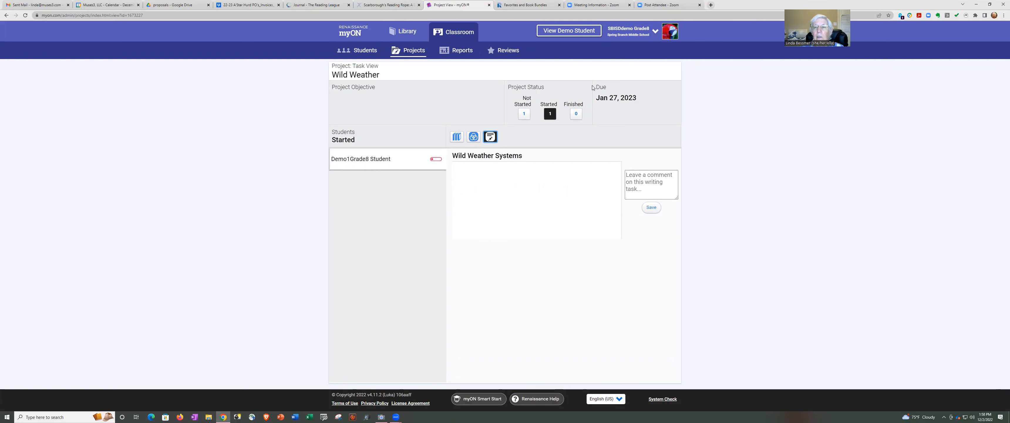
Return to the Activity Dashboard via the myON logo, then switch to the Meeting Information - Zoom tab.
left_click(353, 31)
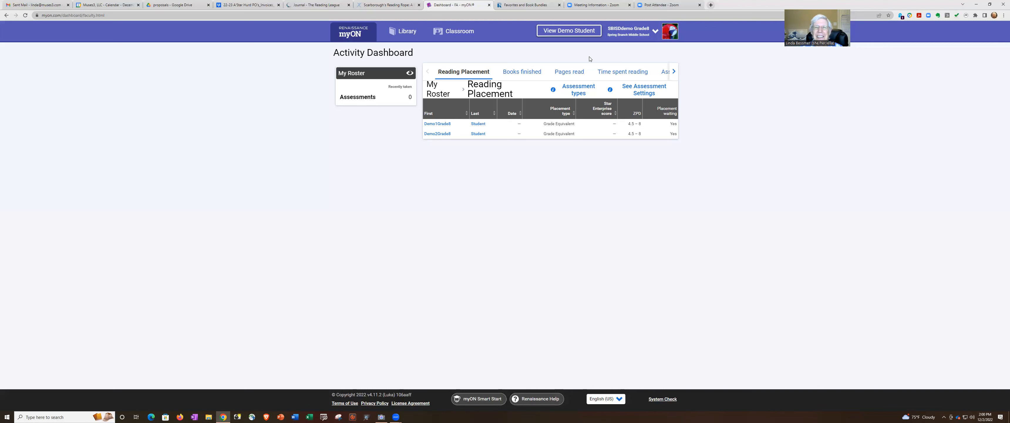
left_click(566, 11)
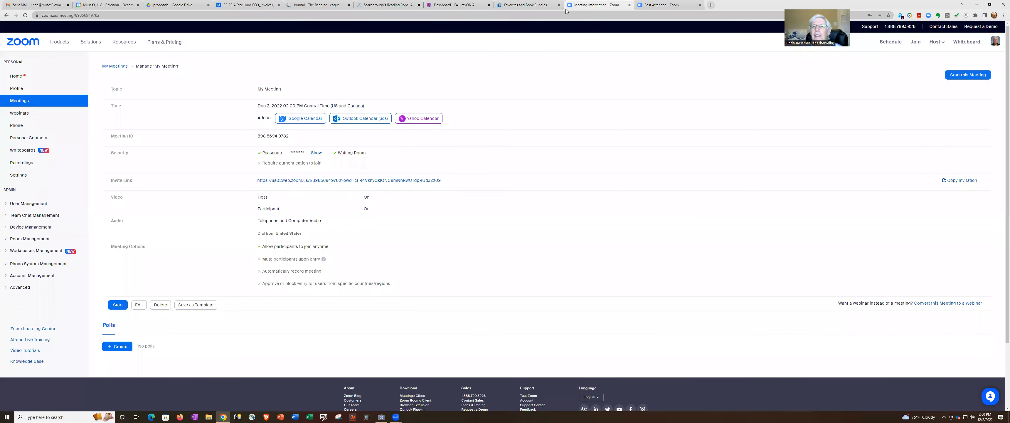